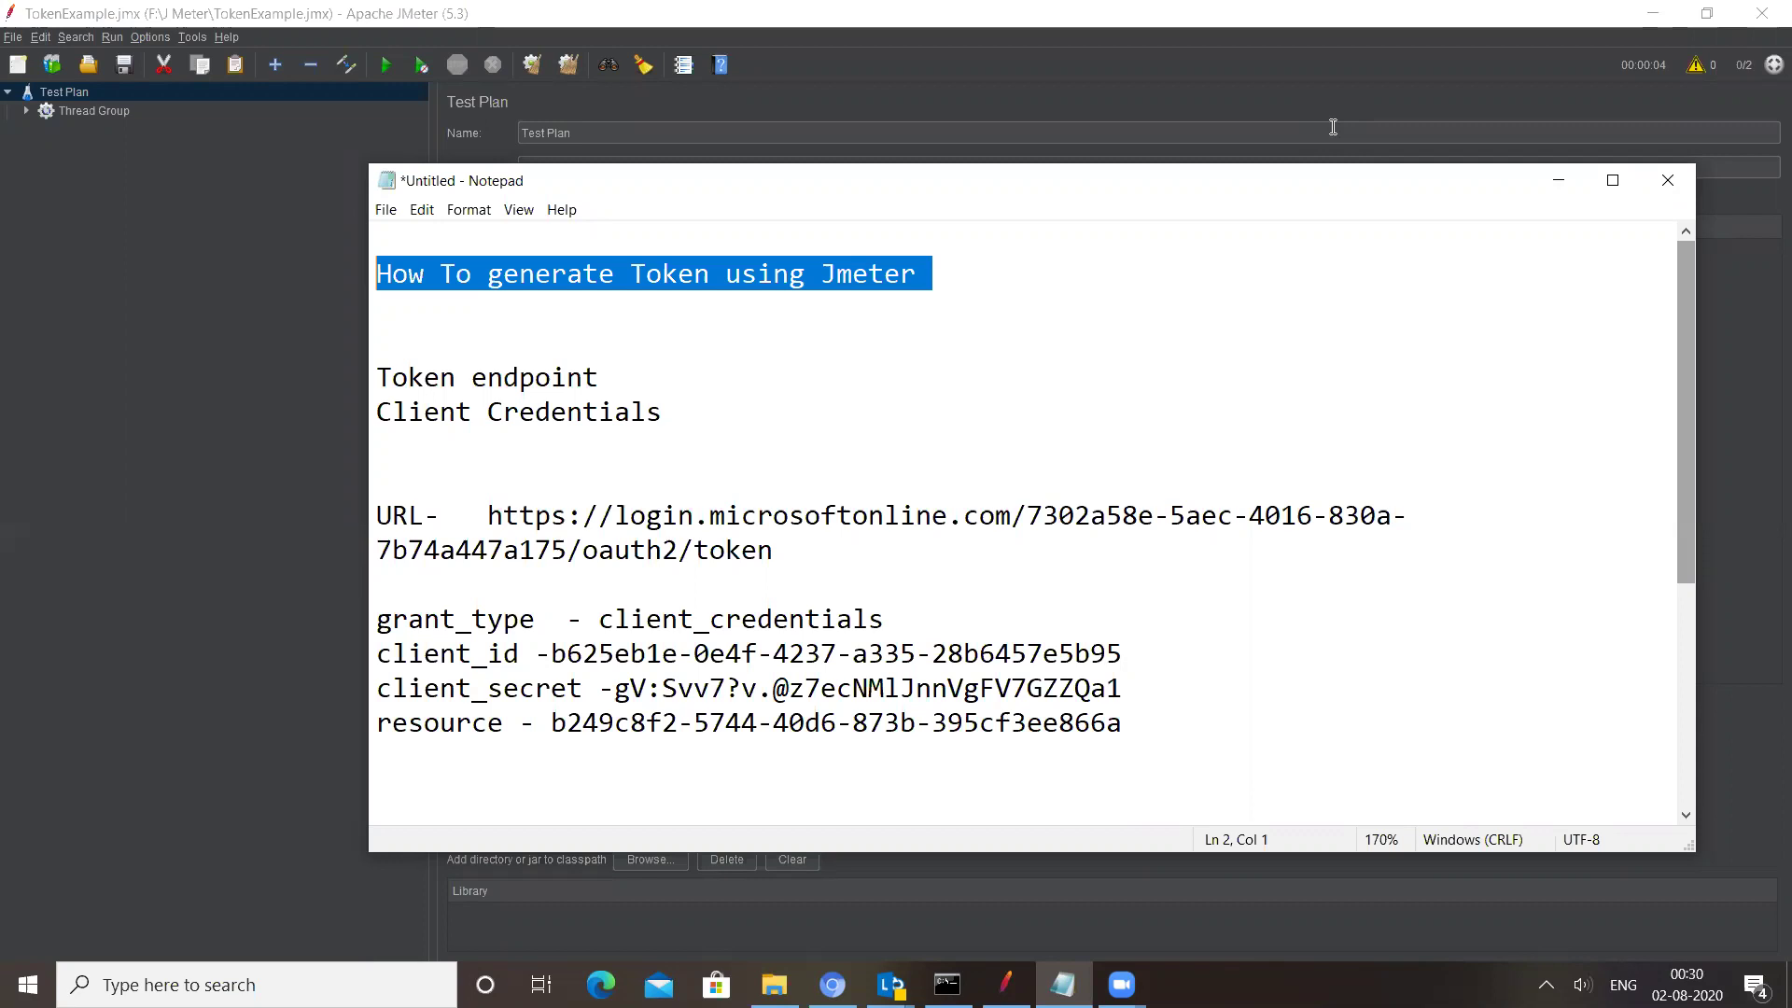
Review the token endpoint and client credentials headings and the token URL in the notes
left_click(521, 377)
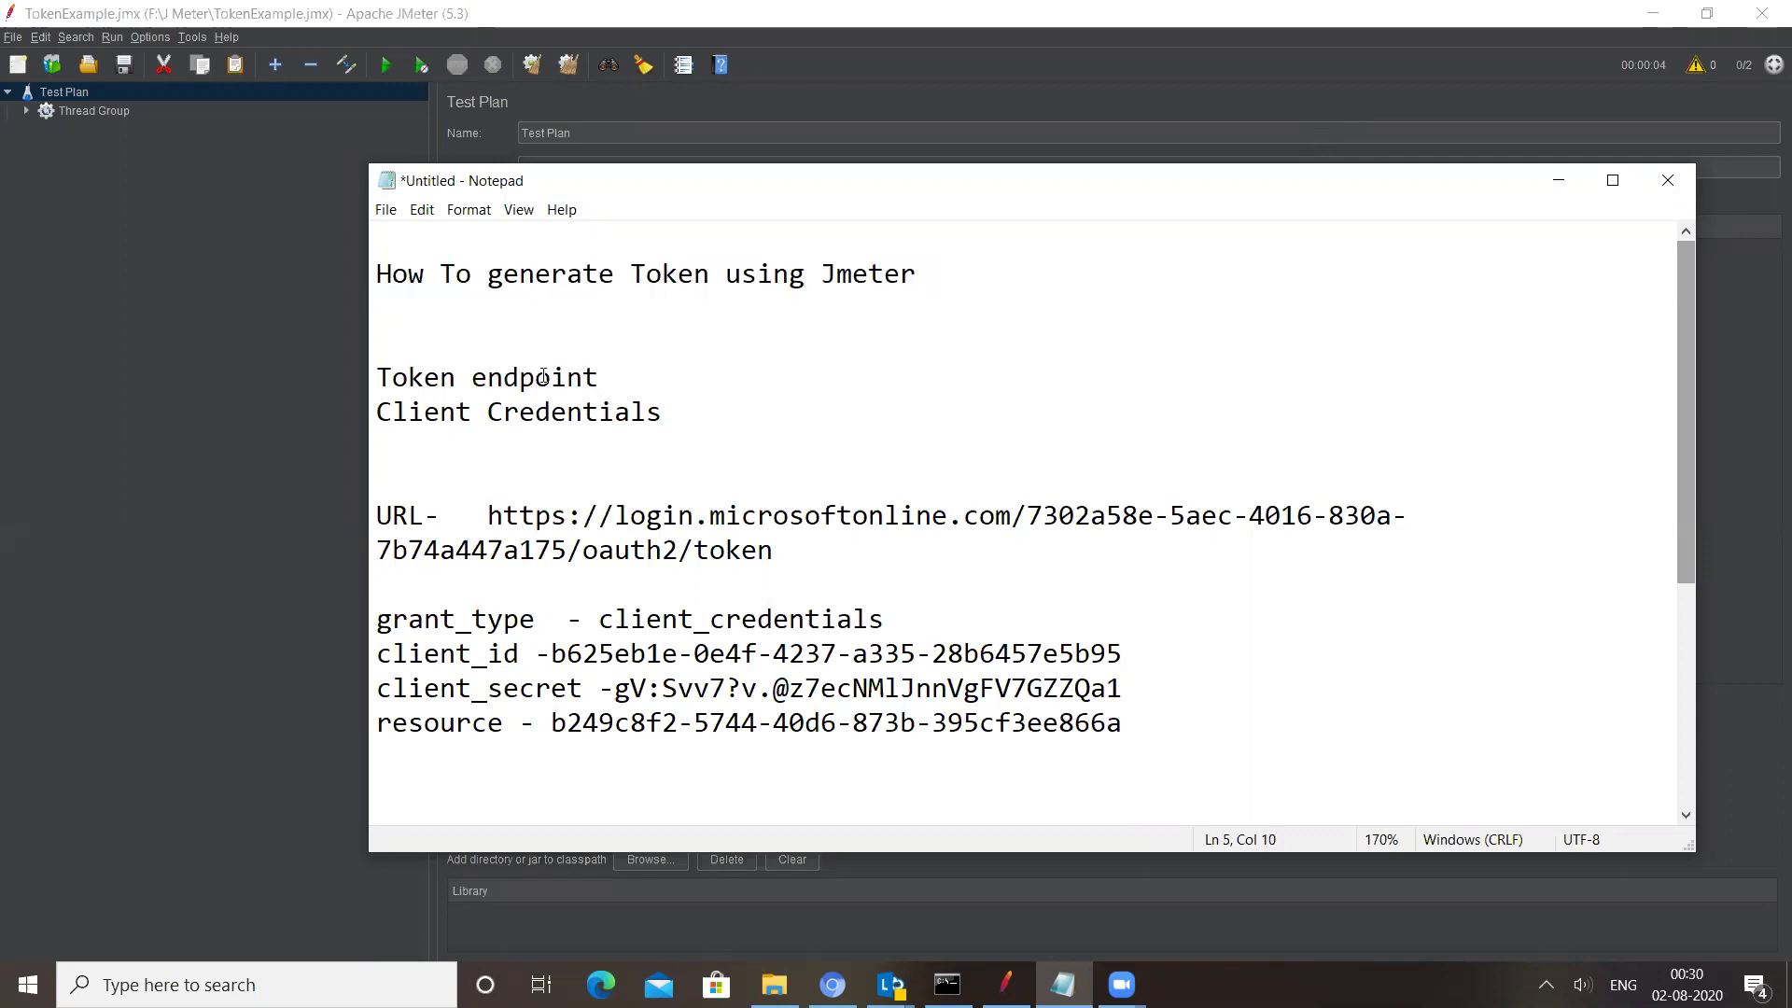
left_click(598, 377)
key("shift+Home")
left_click_drag(728, 417, 375, 412)
left_click_drag(797, 568, 476, 517)
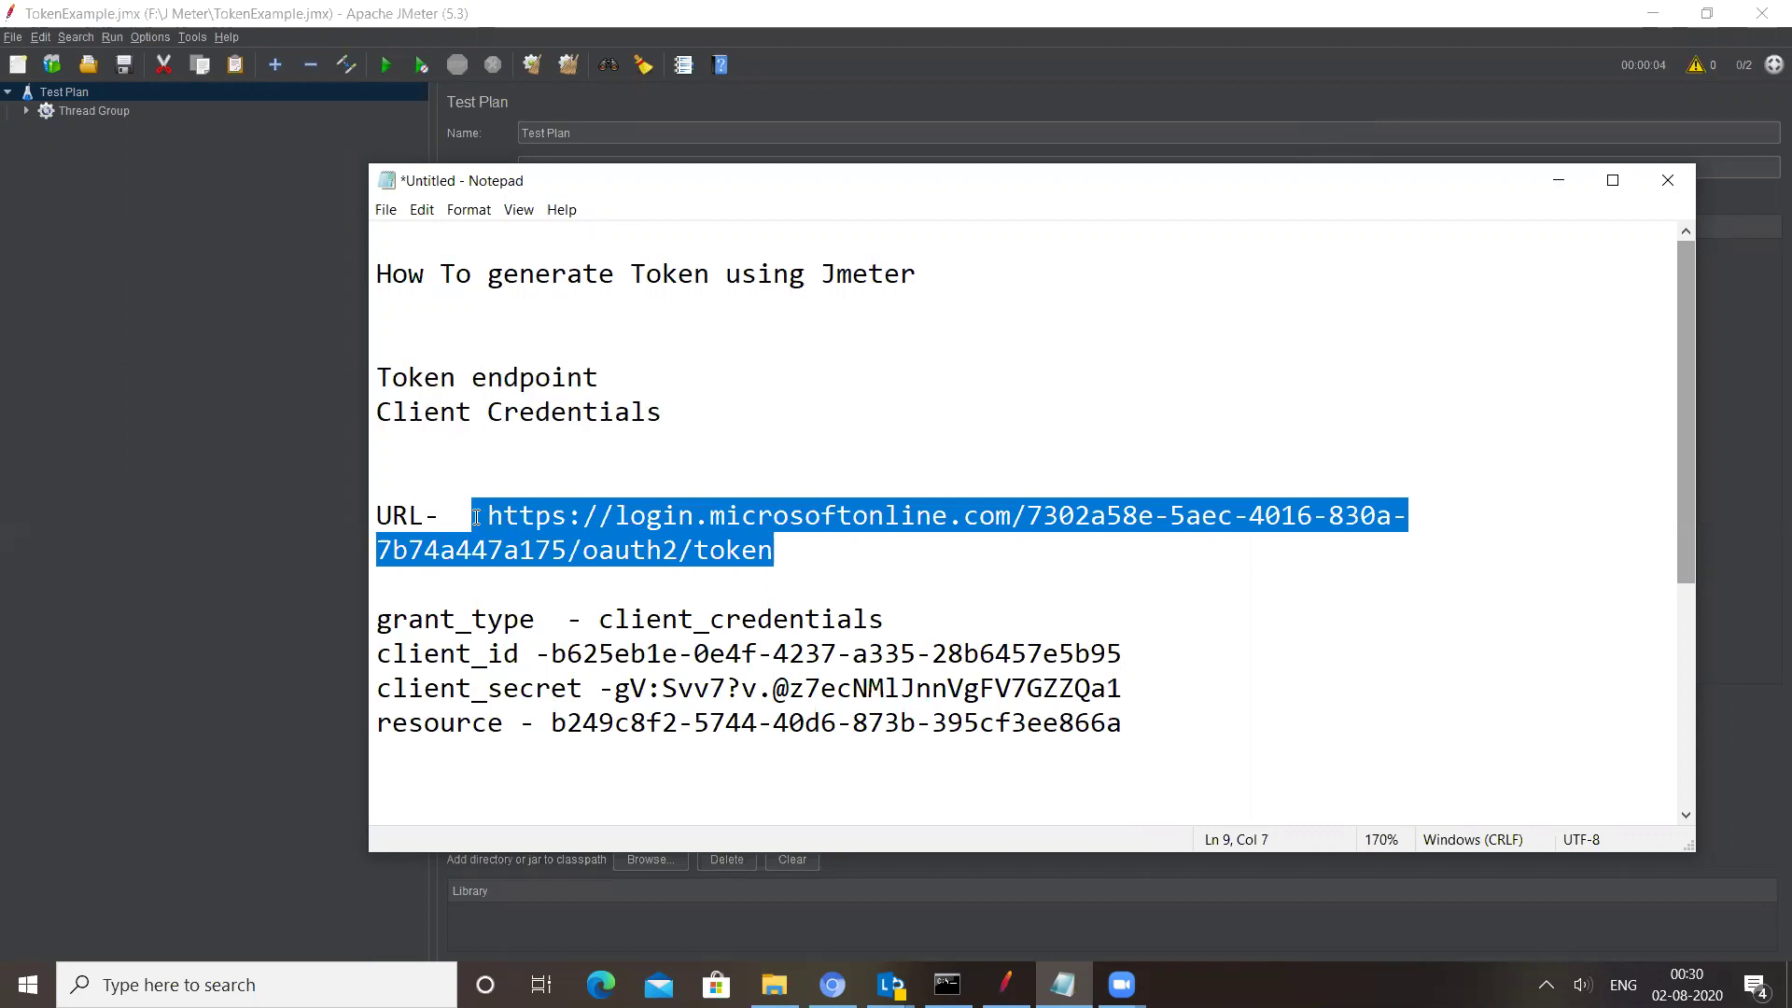
Review the token request parameters grant_type, client_id, client_secret and resource listed below the URL in the notes
scroll(640, 679, "down", 1)
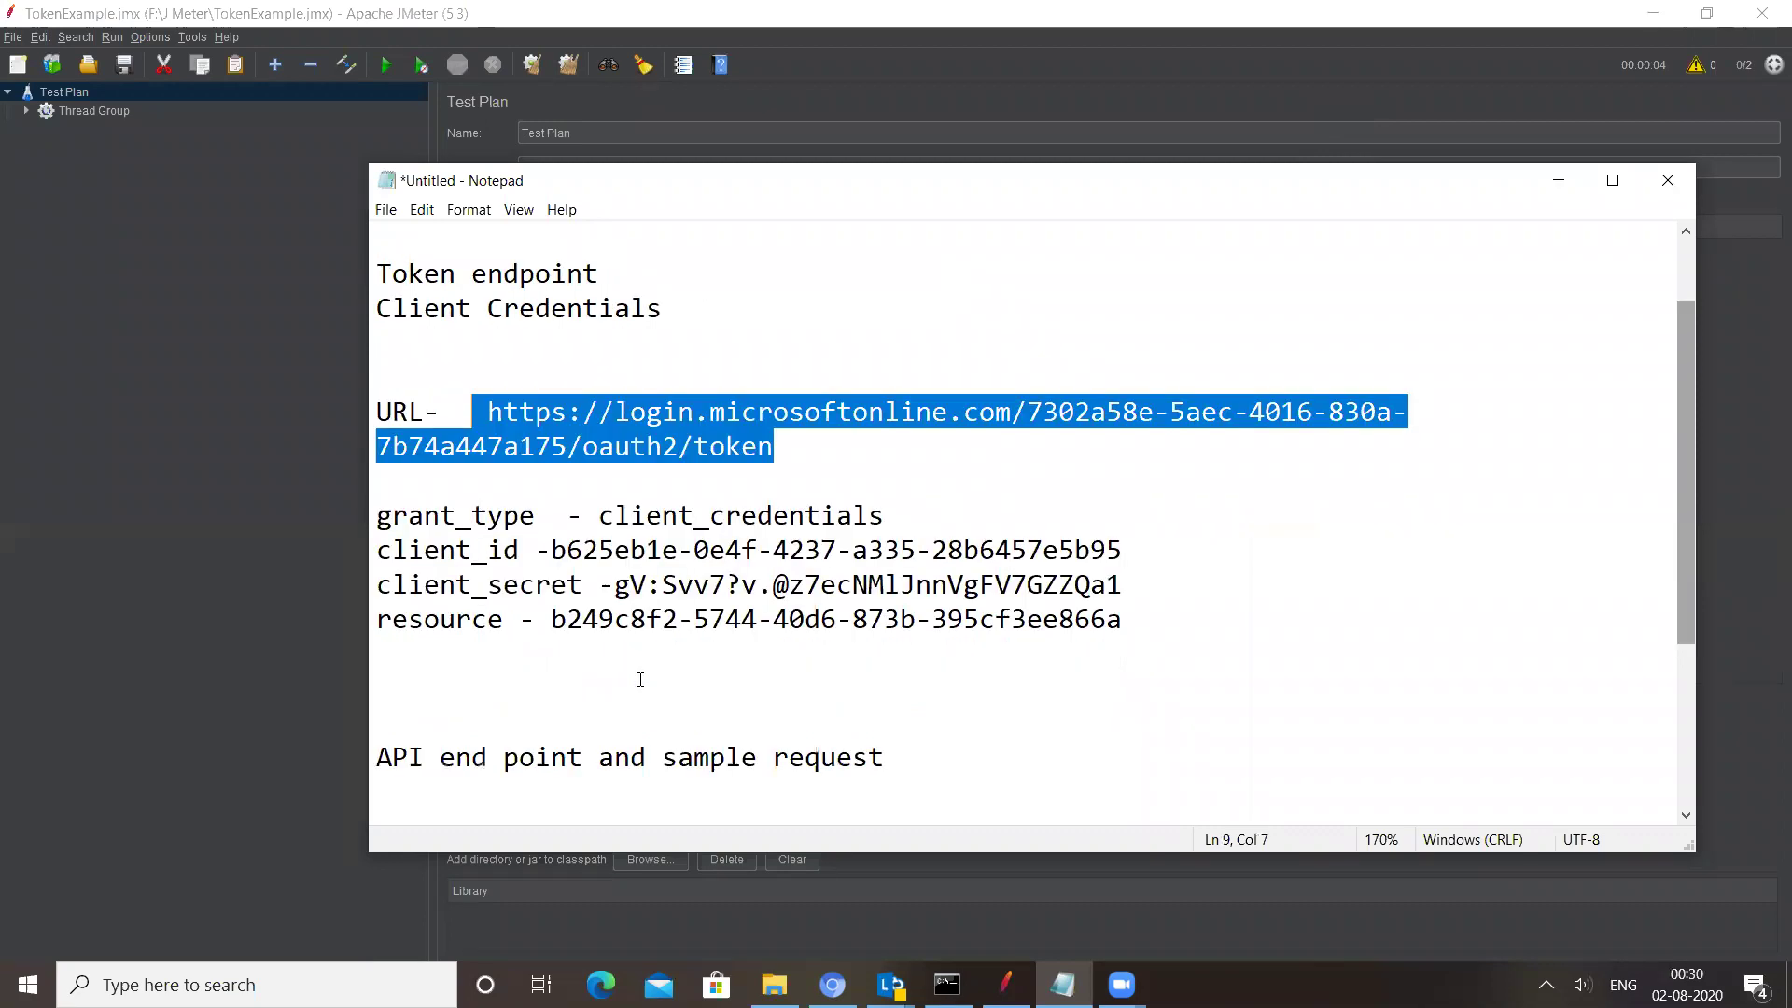
left_click_drag(1127, 637, 381, 518)
left_click(503, 517)
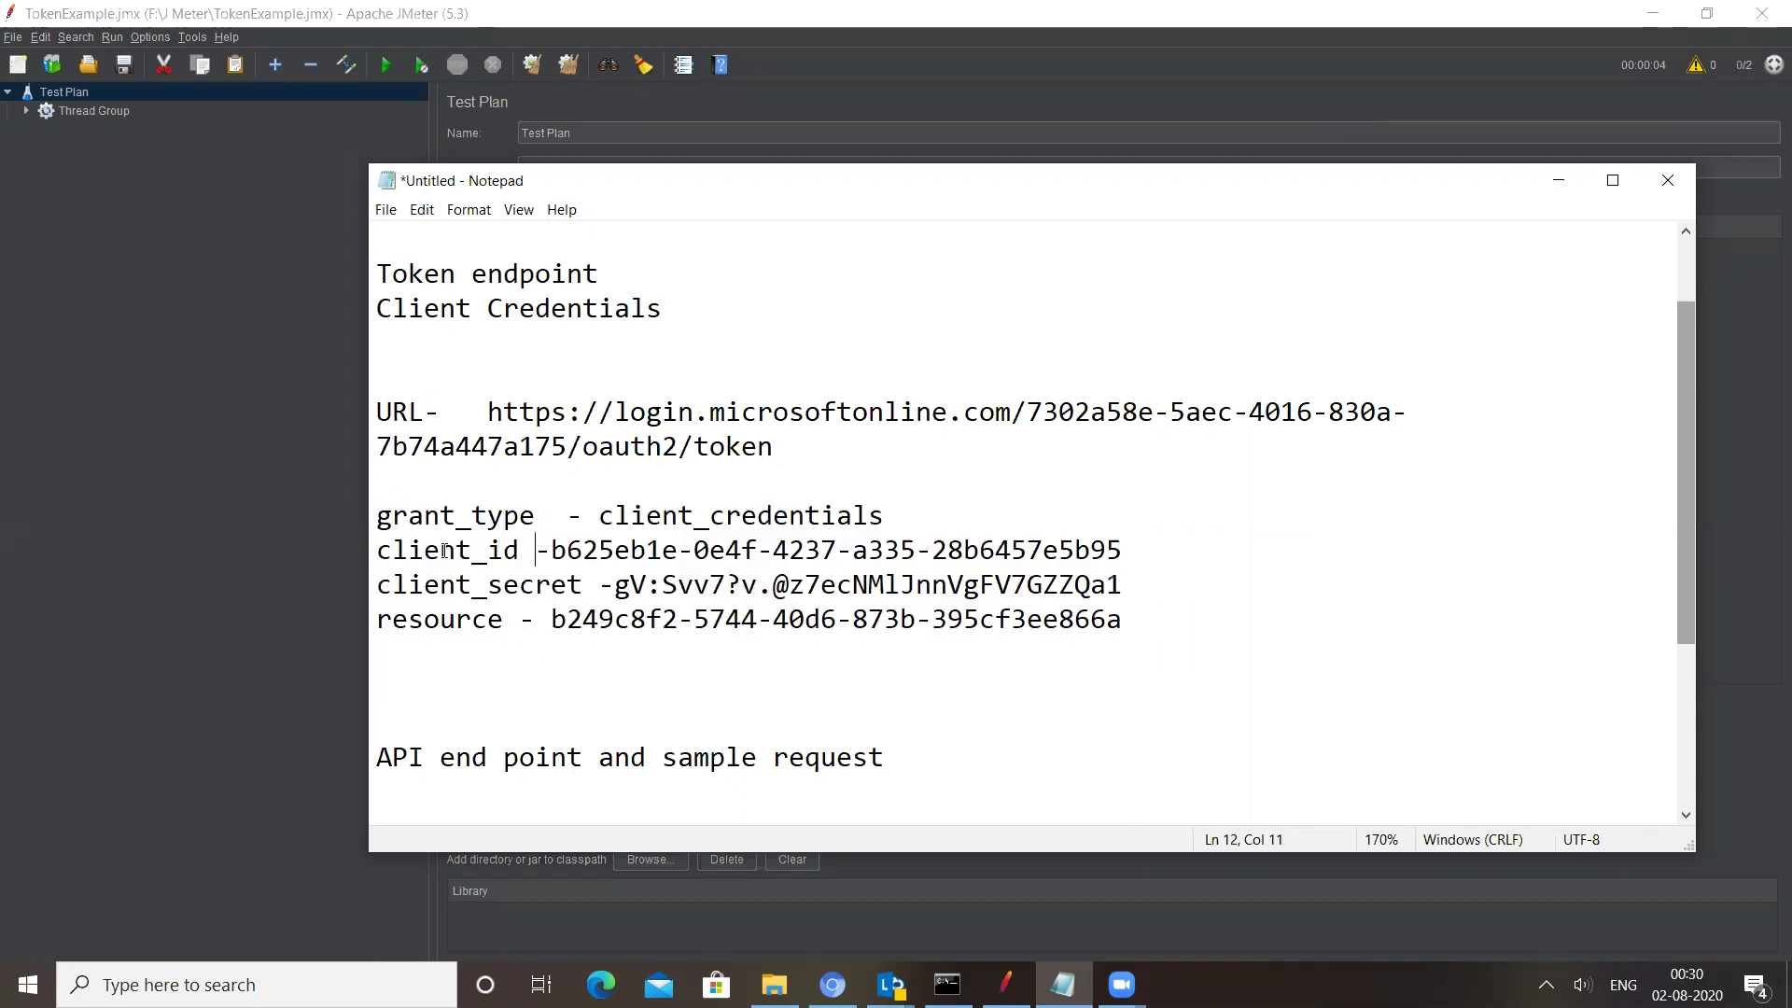
left_click_drag(535, 550, 425, 551)
left_click_drag(591, 584, 440, 585)
left_click(523, 644)
key("shift+Up")
key("shift+Up")
key("shift+Up")
key("shift+Up")
key("shift+Up")
key("shift+Up")
key("shift+Up")
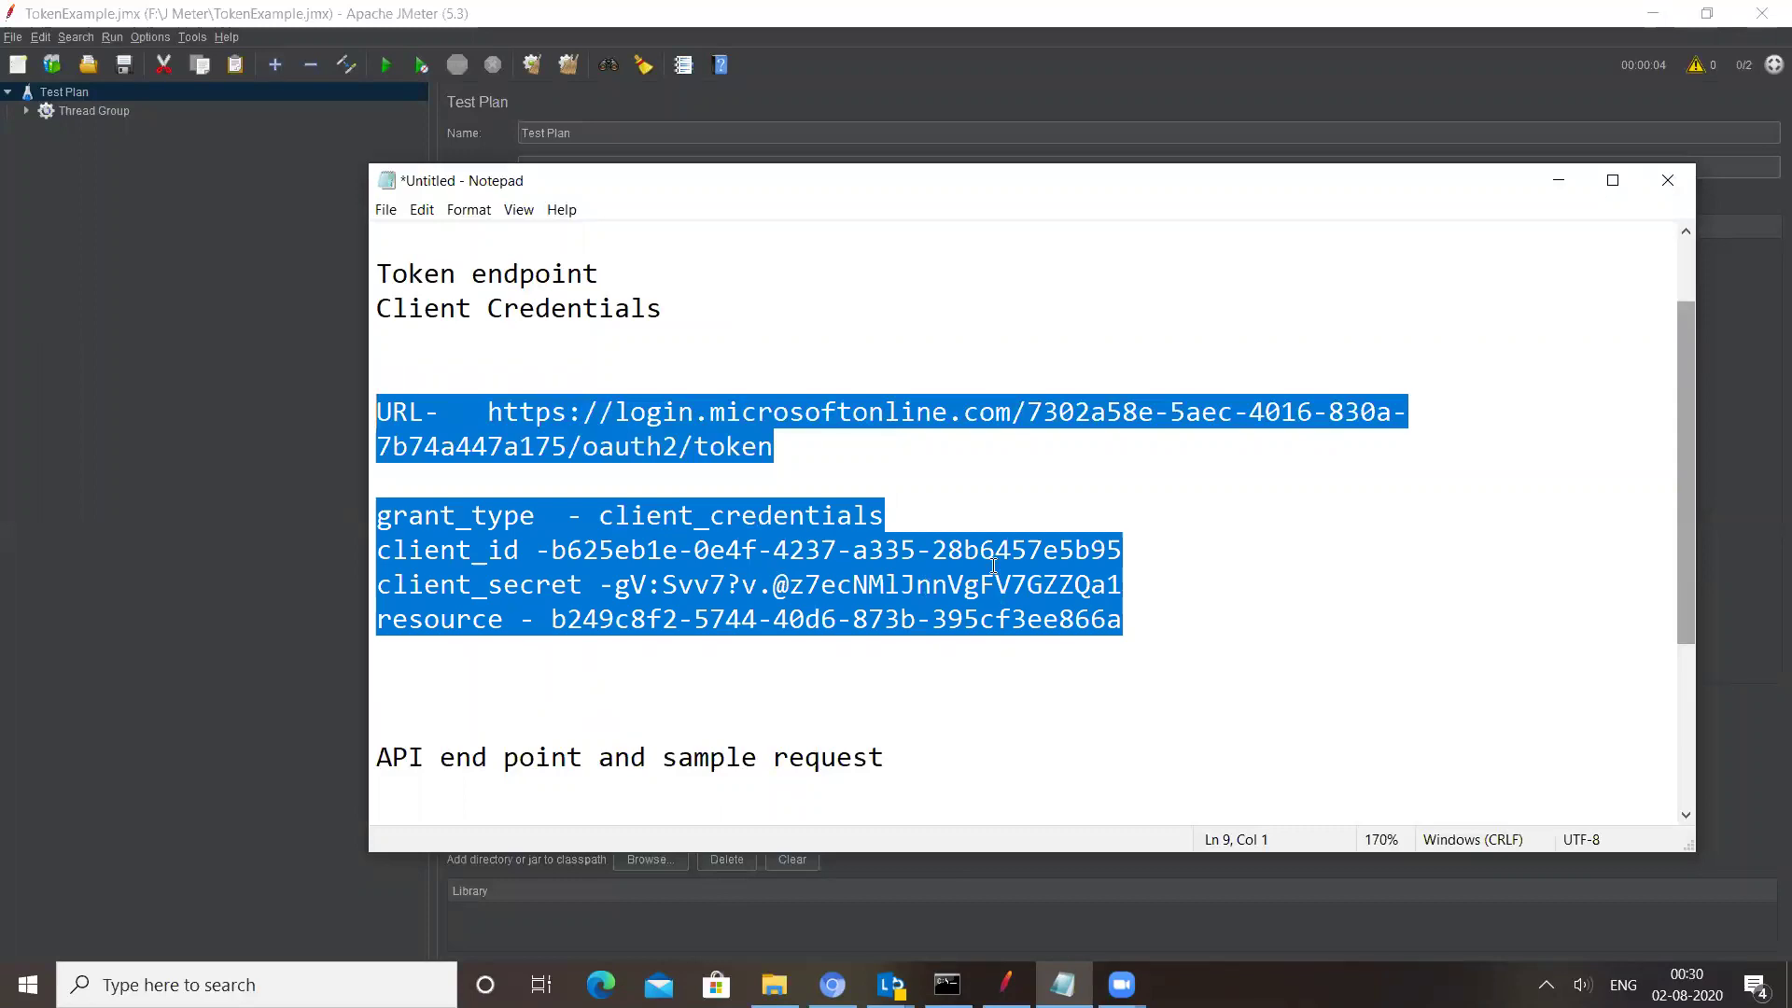
Read the API end point and sample request line and compare it with the URL and credentials block above it
scroll(993, 565, "down", 1)
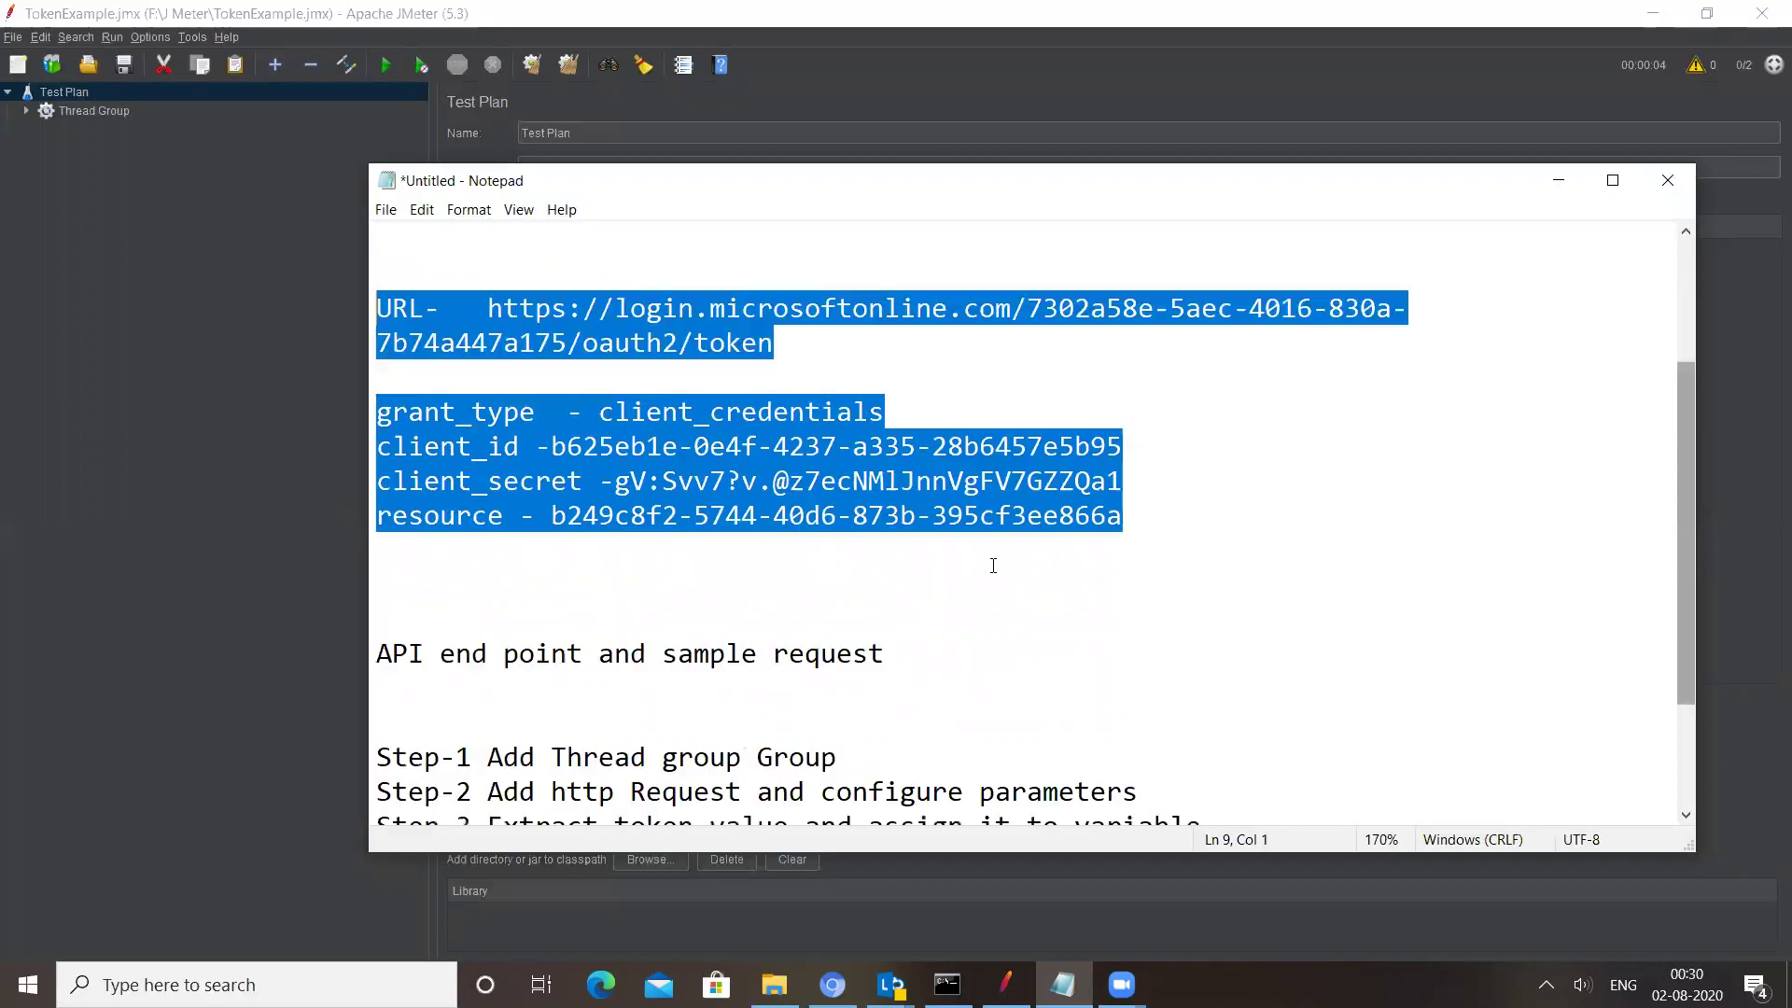
scroll(993, 565, "up", 2)
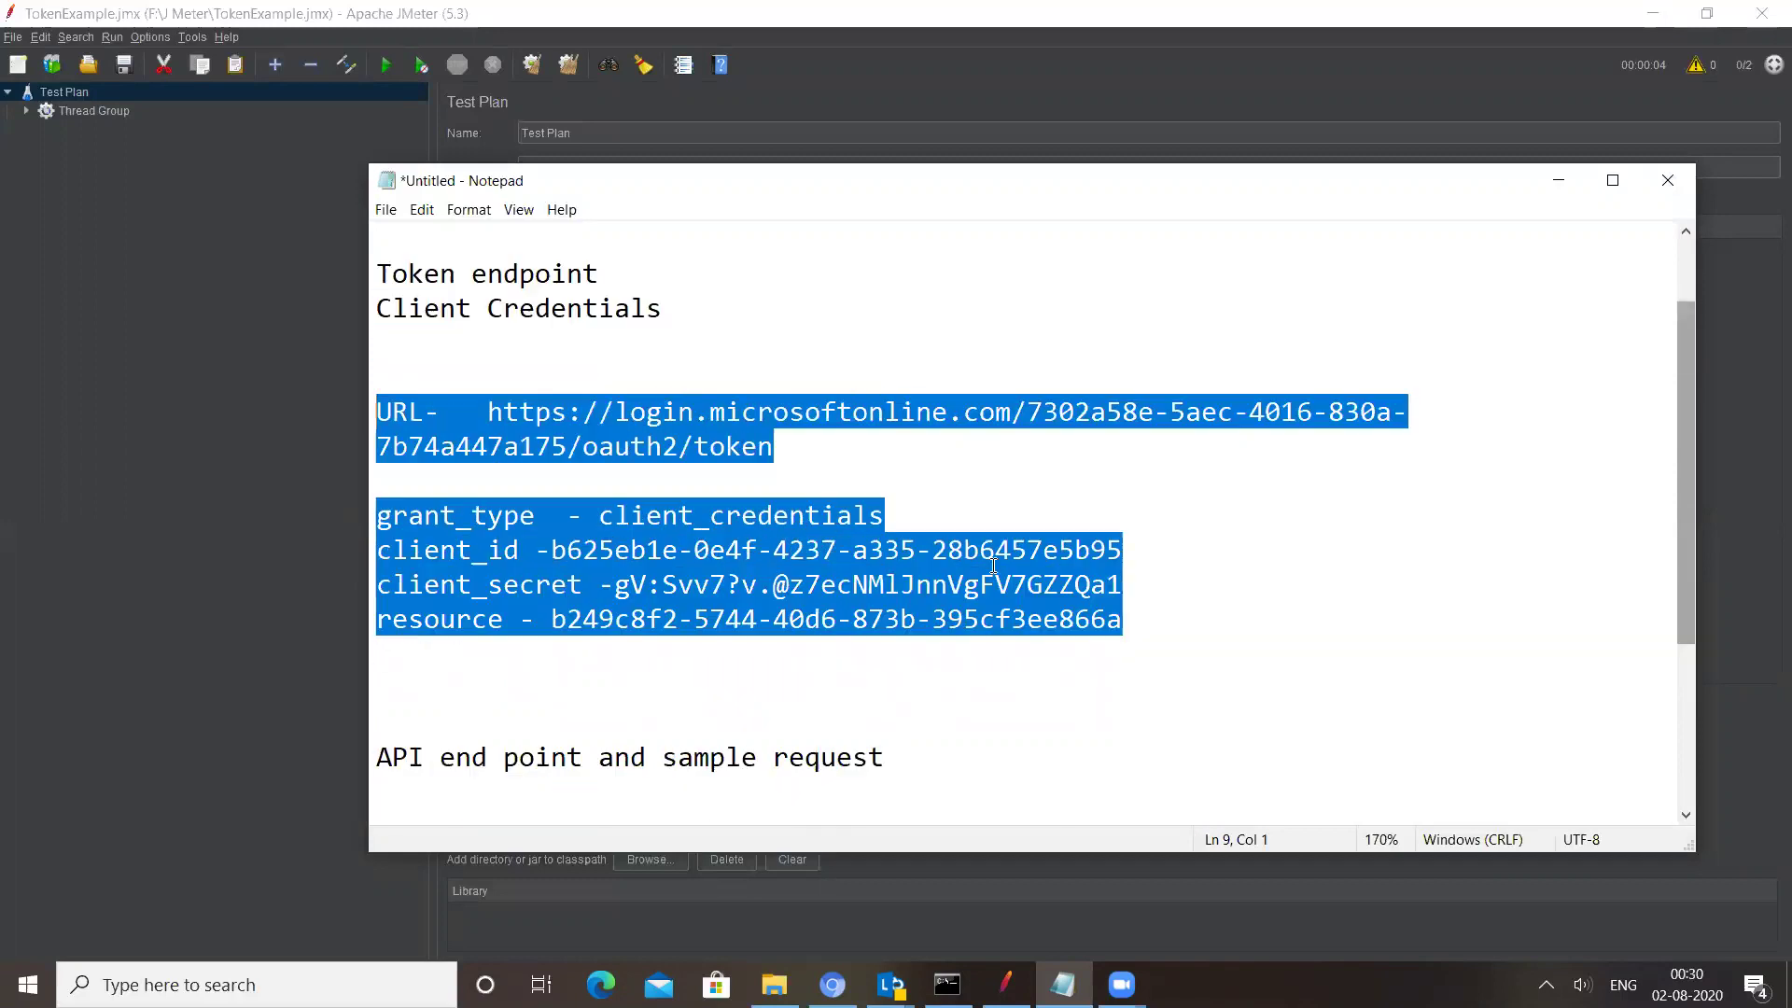
scroll(993, 565, "down", 1)
scroll(993, 565, "down", 1)
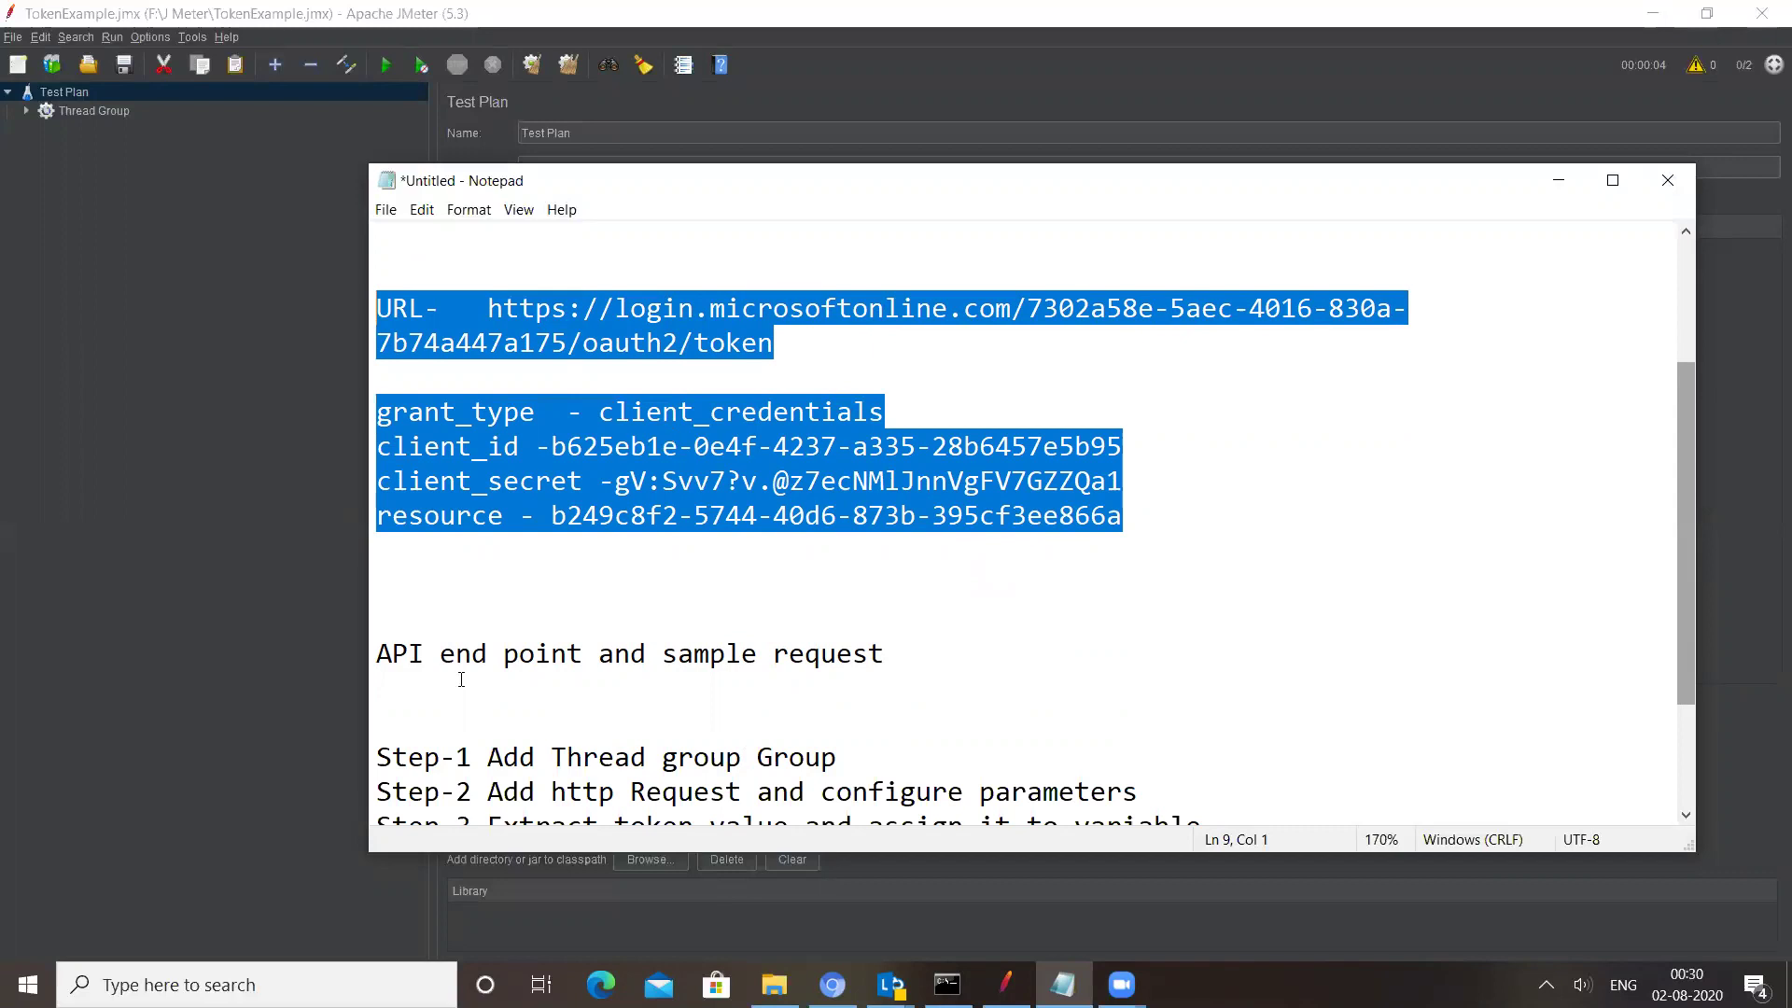
left_click(382, 654)
left_click_drag(382, 653, 585, 654)
left_click_drag(900, 669, 392, 653)
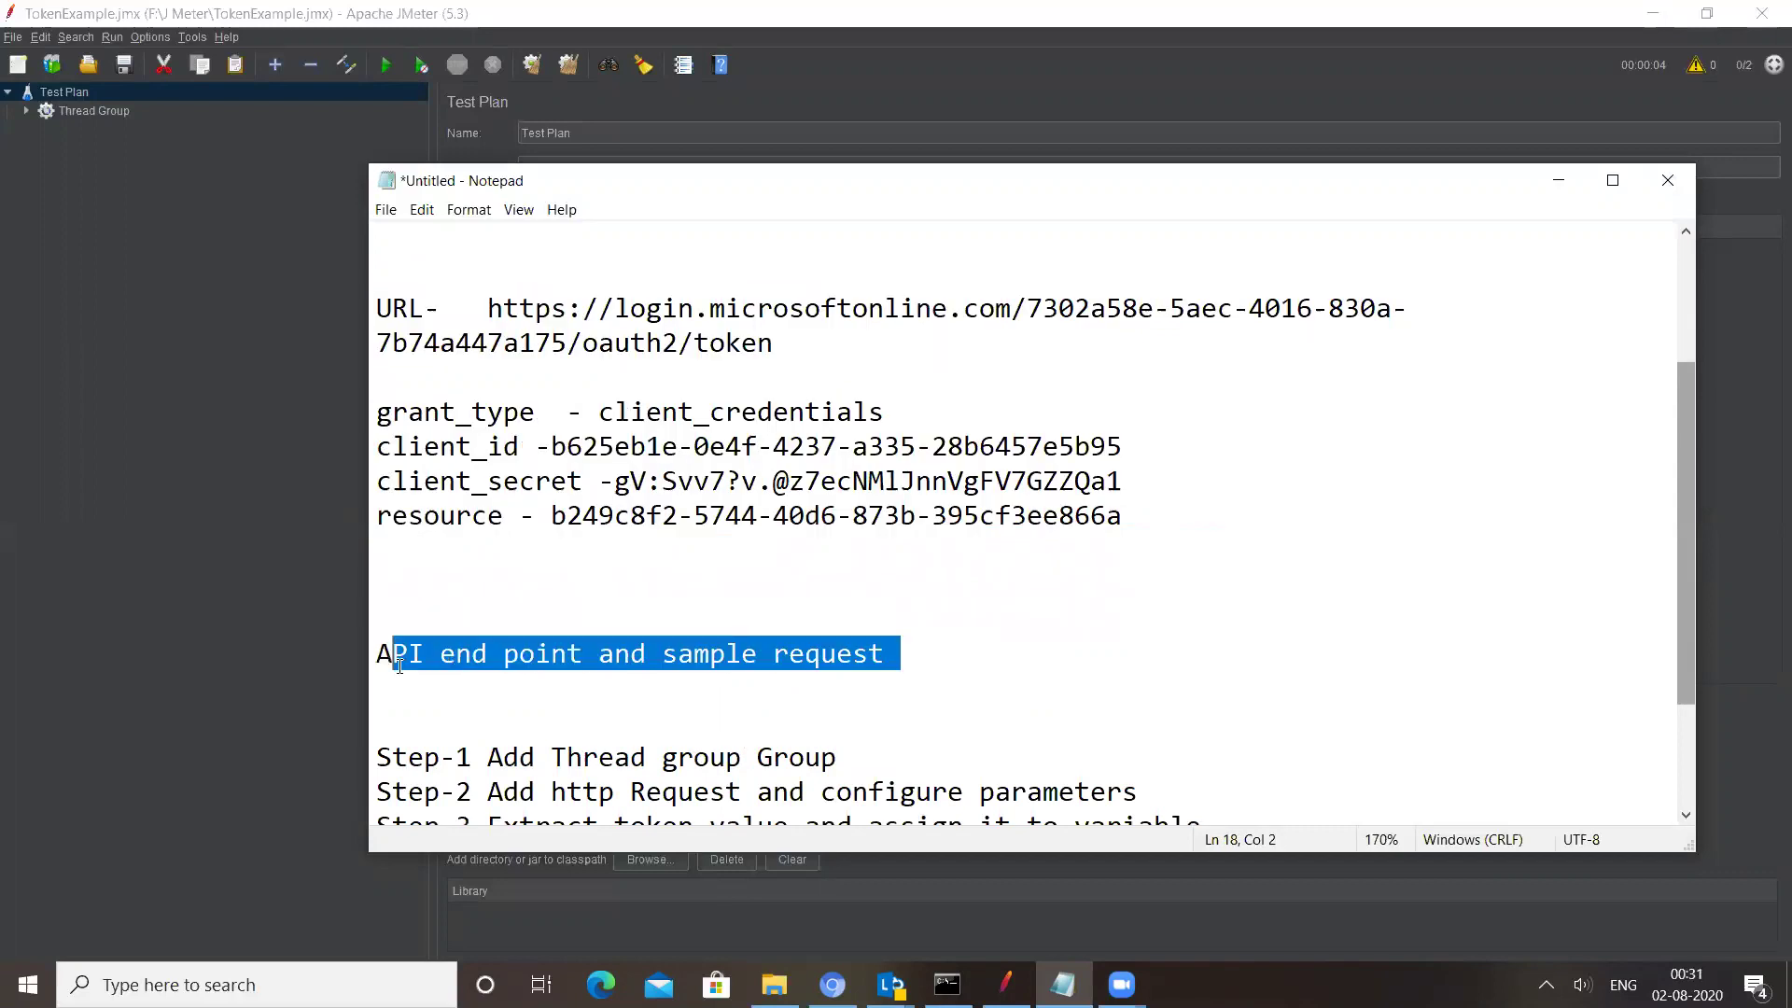
scroll(978, 585, "up", 1)
left_click_drag(1148, 644, 389, 390)
scroll(812, 606, "down", 2)
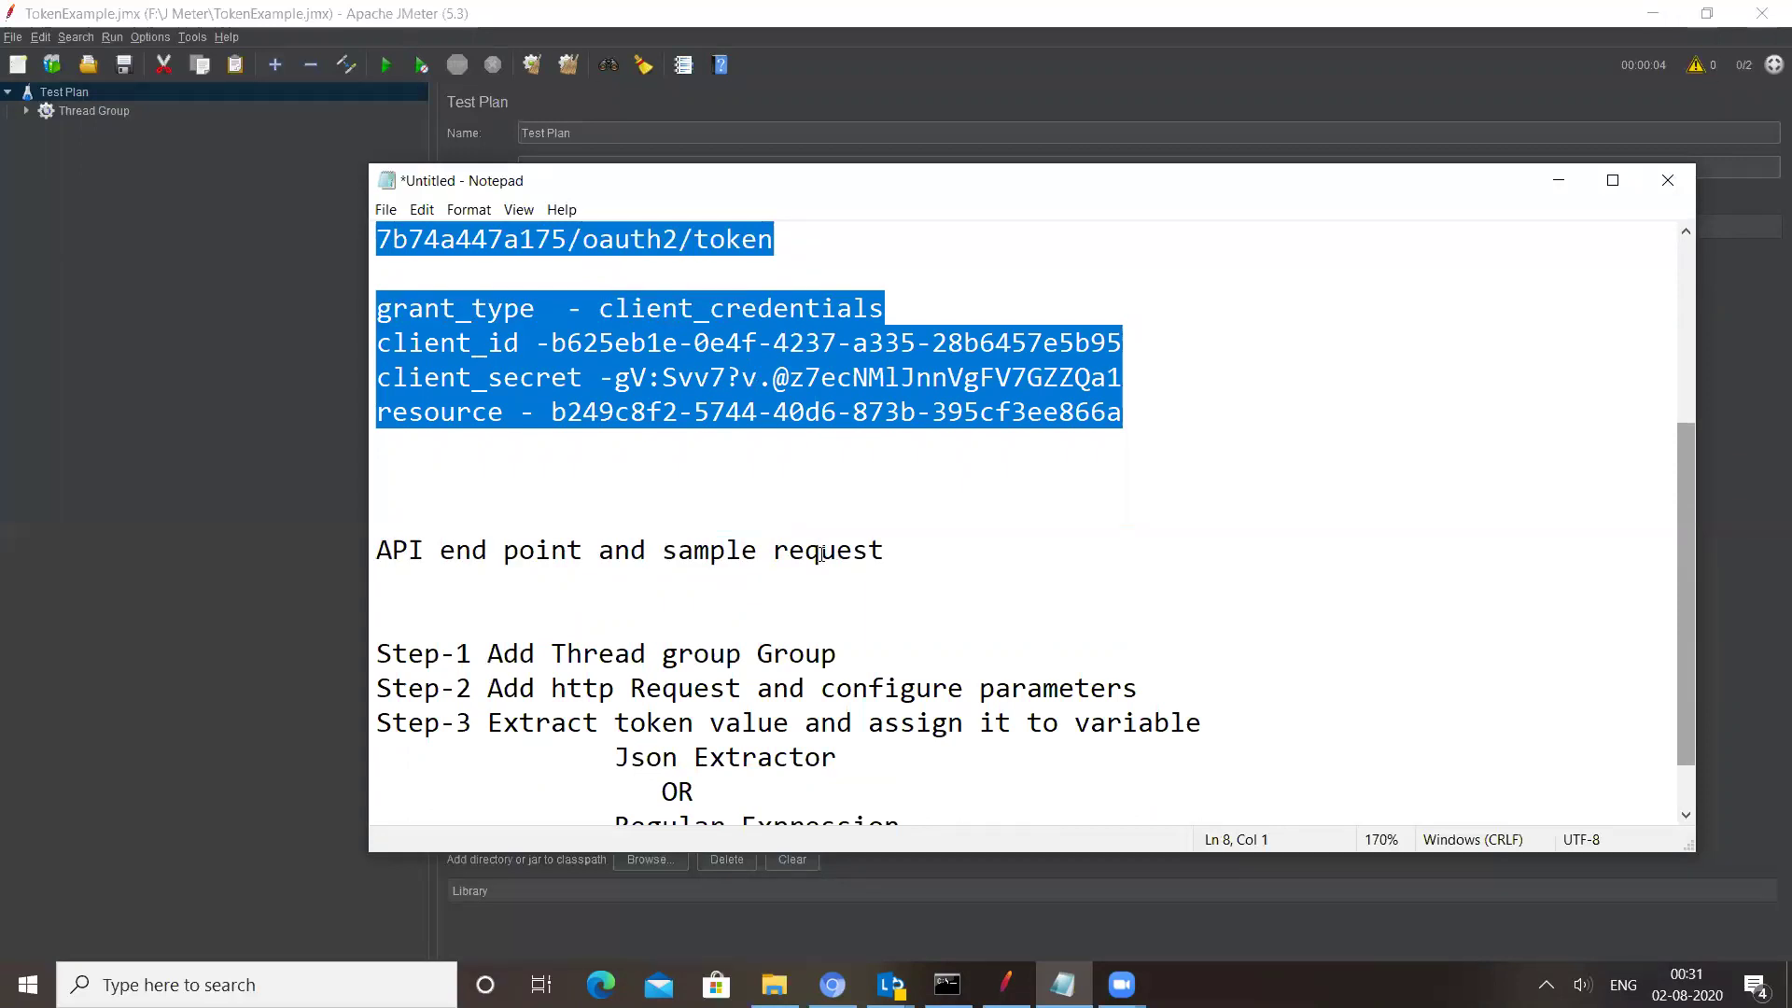
Read Step-1 and Step-2 of the notes, checking the four parameters needed for the HTTP request
left_click_drag(502, 653, 838, 656)
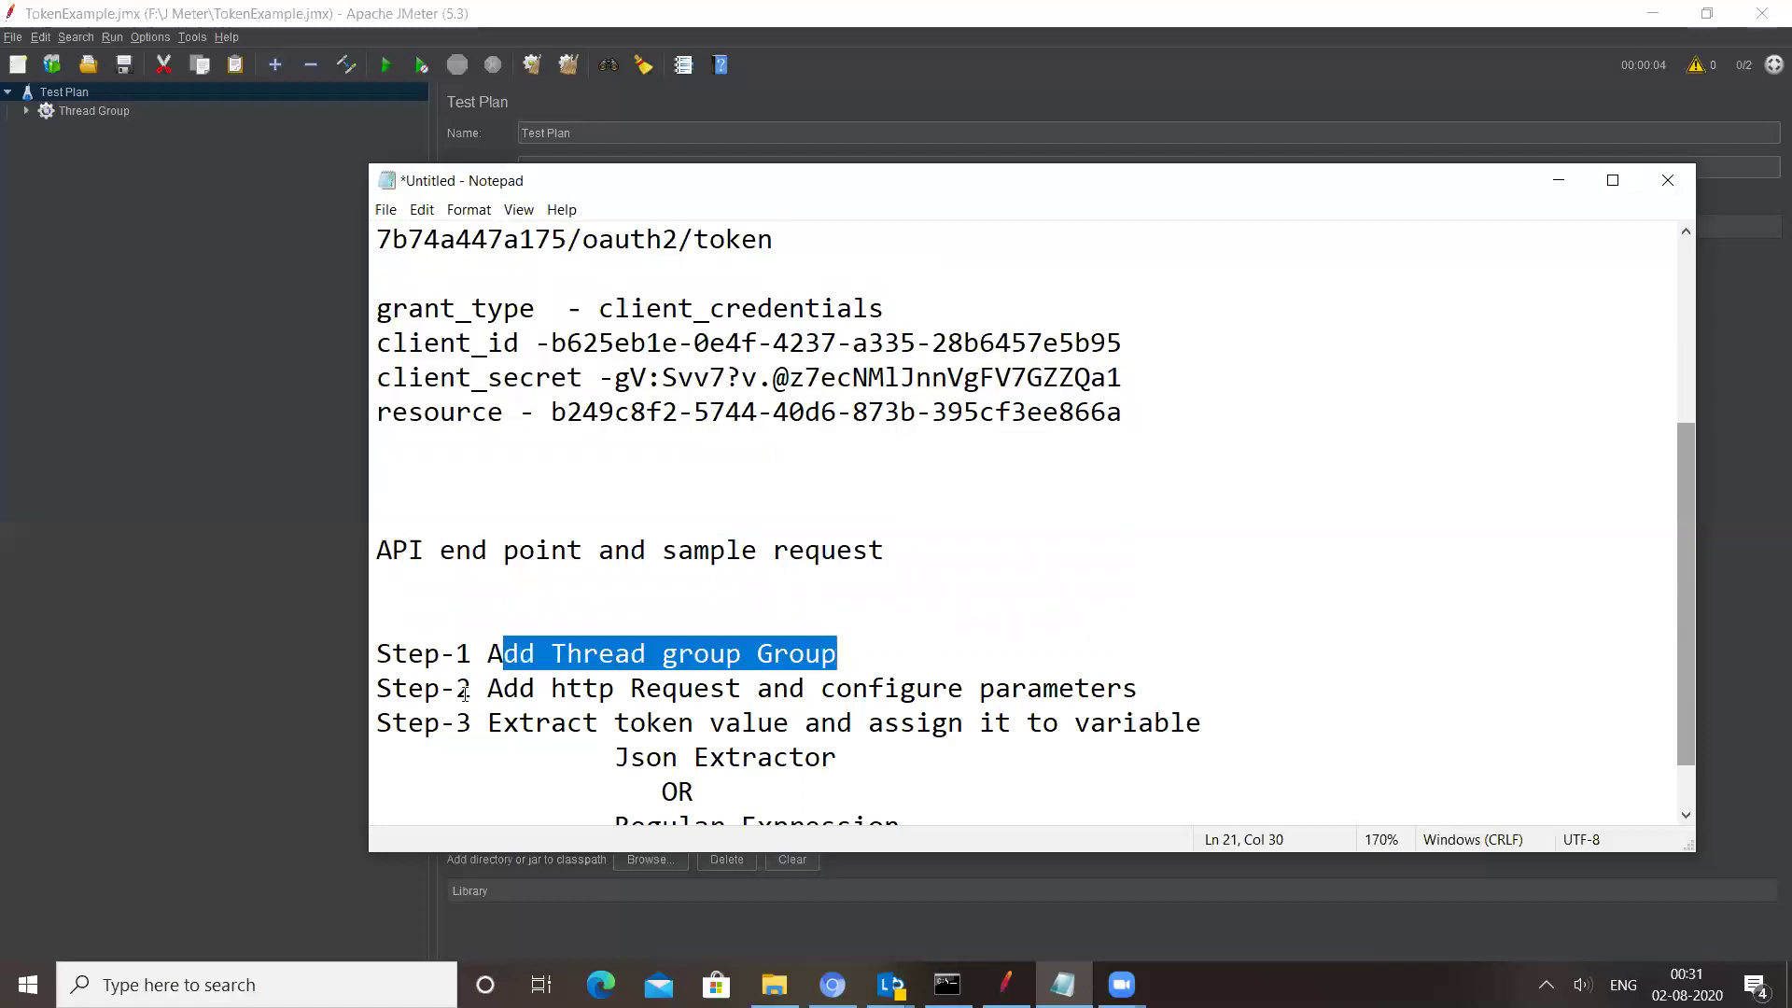
left_click_drag(488, 690, 1146, 688)
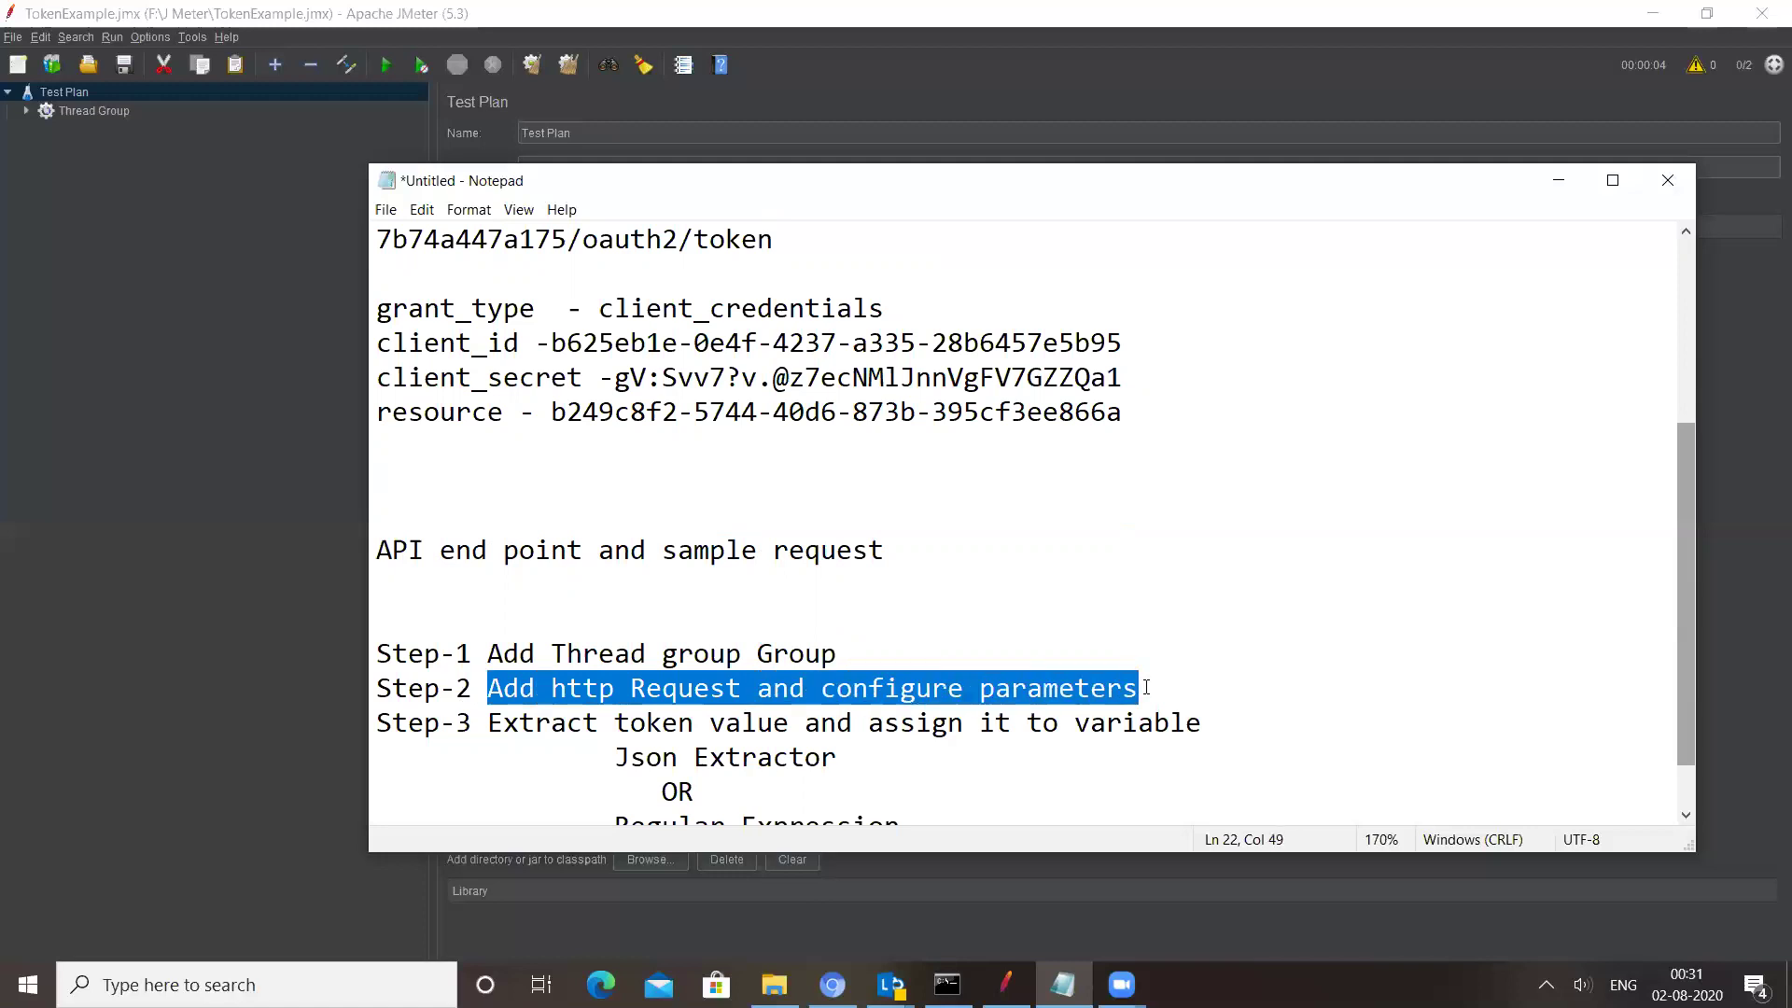
left_click_drag(1133, 416, 363, 315)
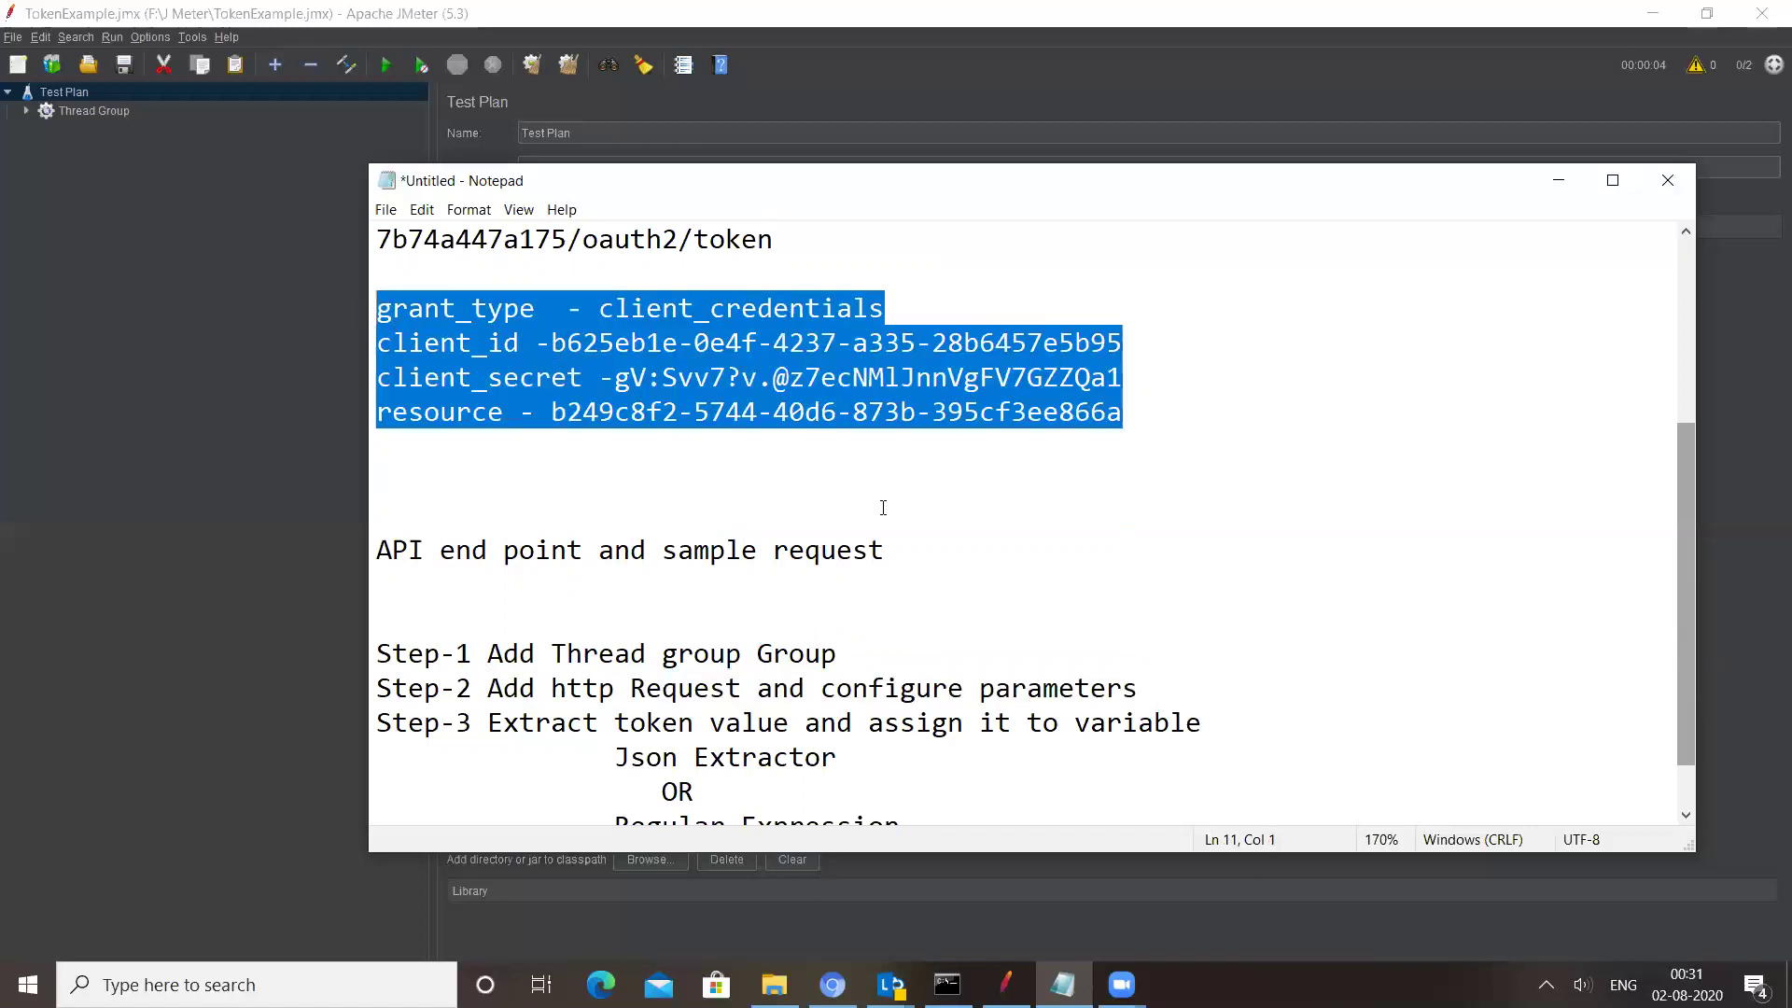
Switch to JMeter, expand the Thread Group in the test plan tree and view its settings
left_click(1055, 106)
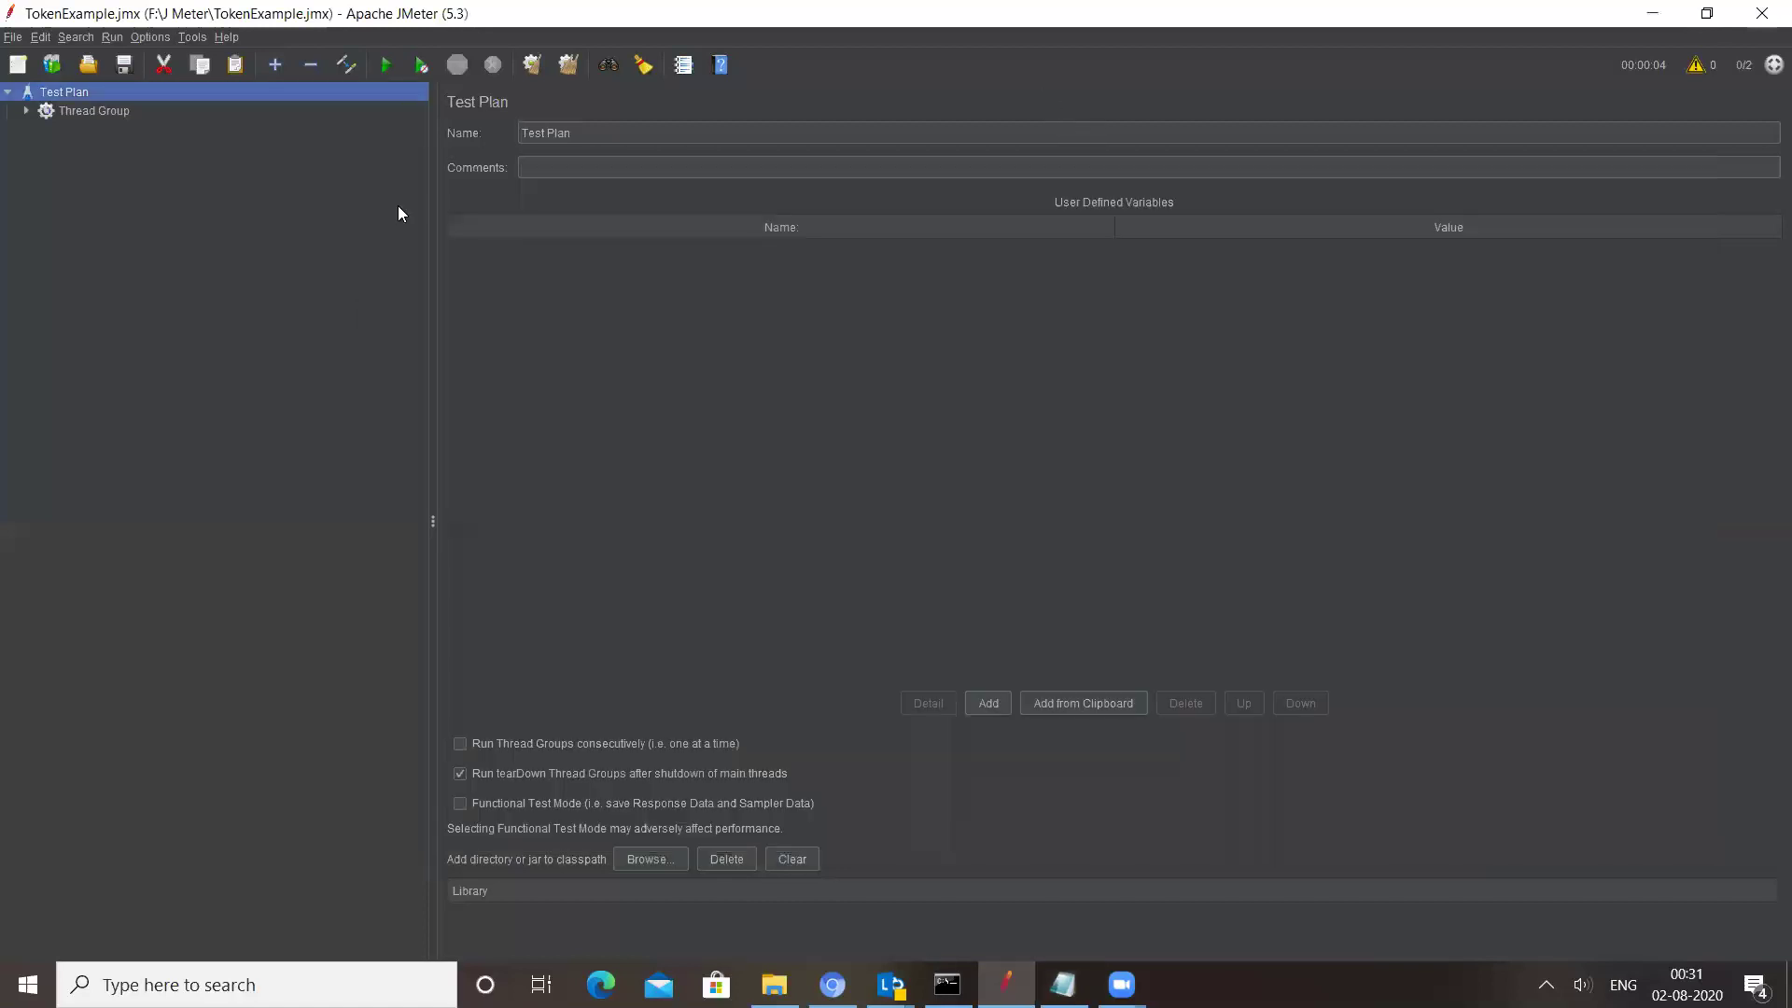
left_click(26, 110)
left_click(97, 111)
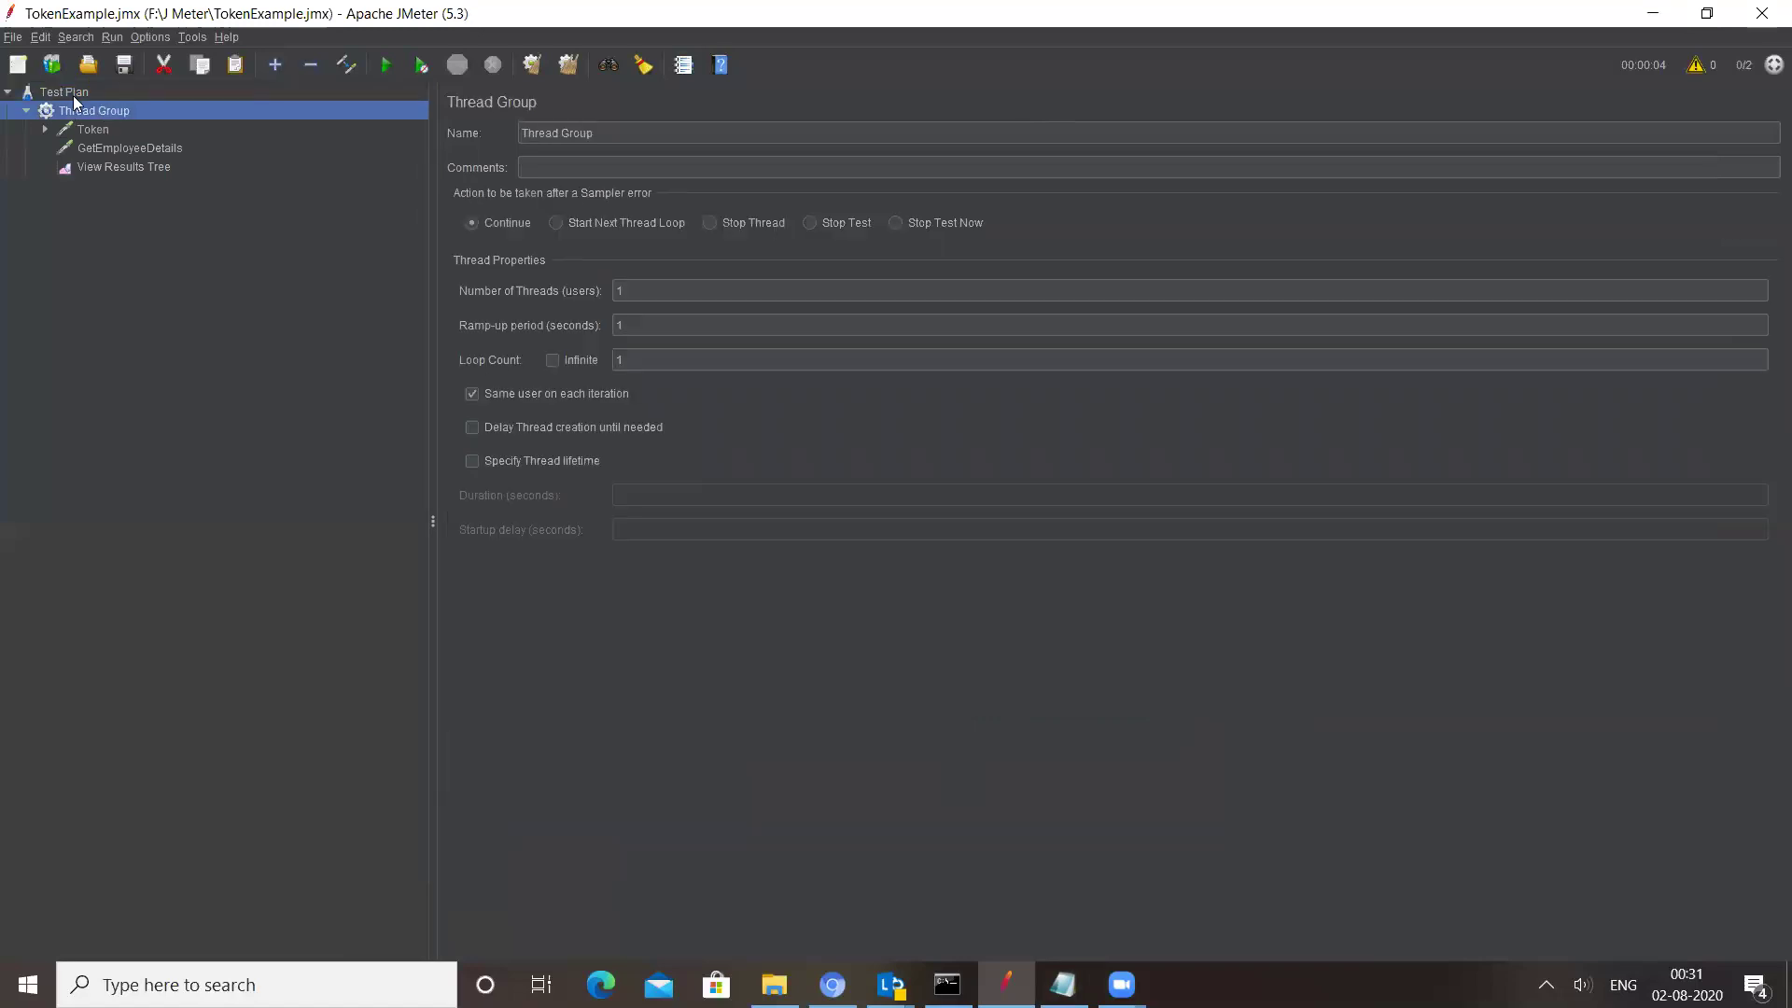
Look up the thread group types available for the Test Plan and the samplers available for the Thread Group
right_click(73, 89)
mouse_move(107, 100)
mouse_move(379, 99)
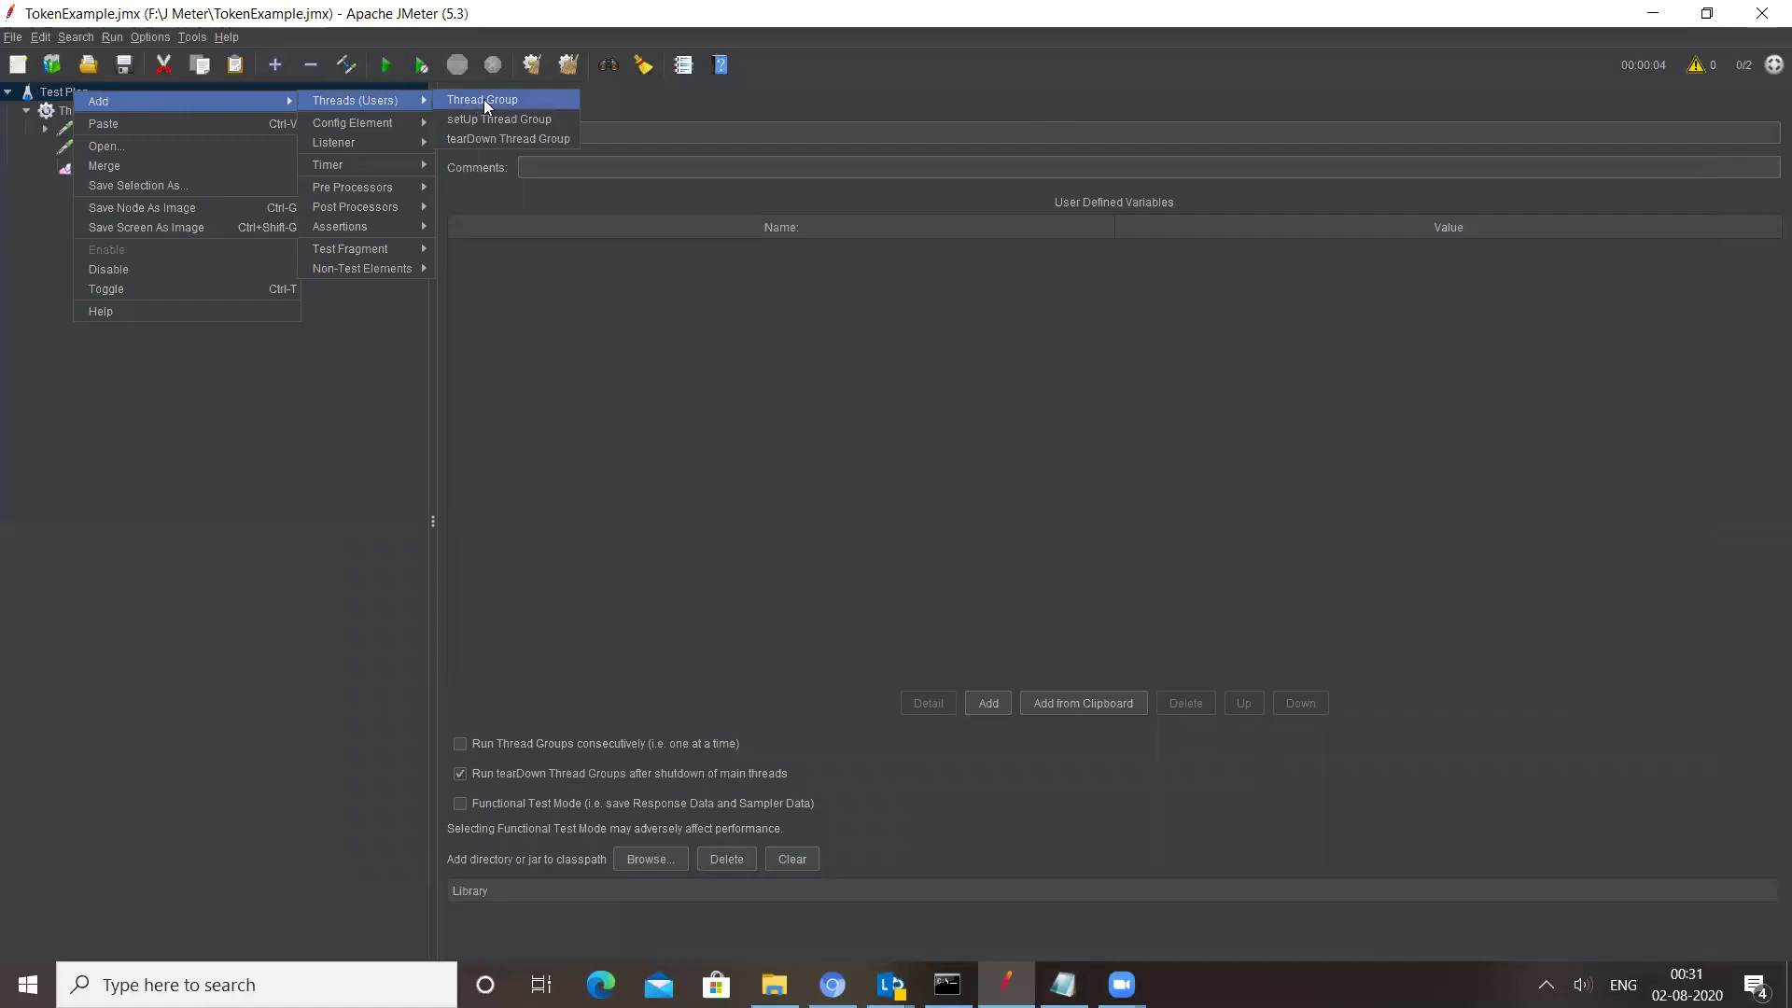
left_click(231, 90)
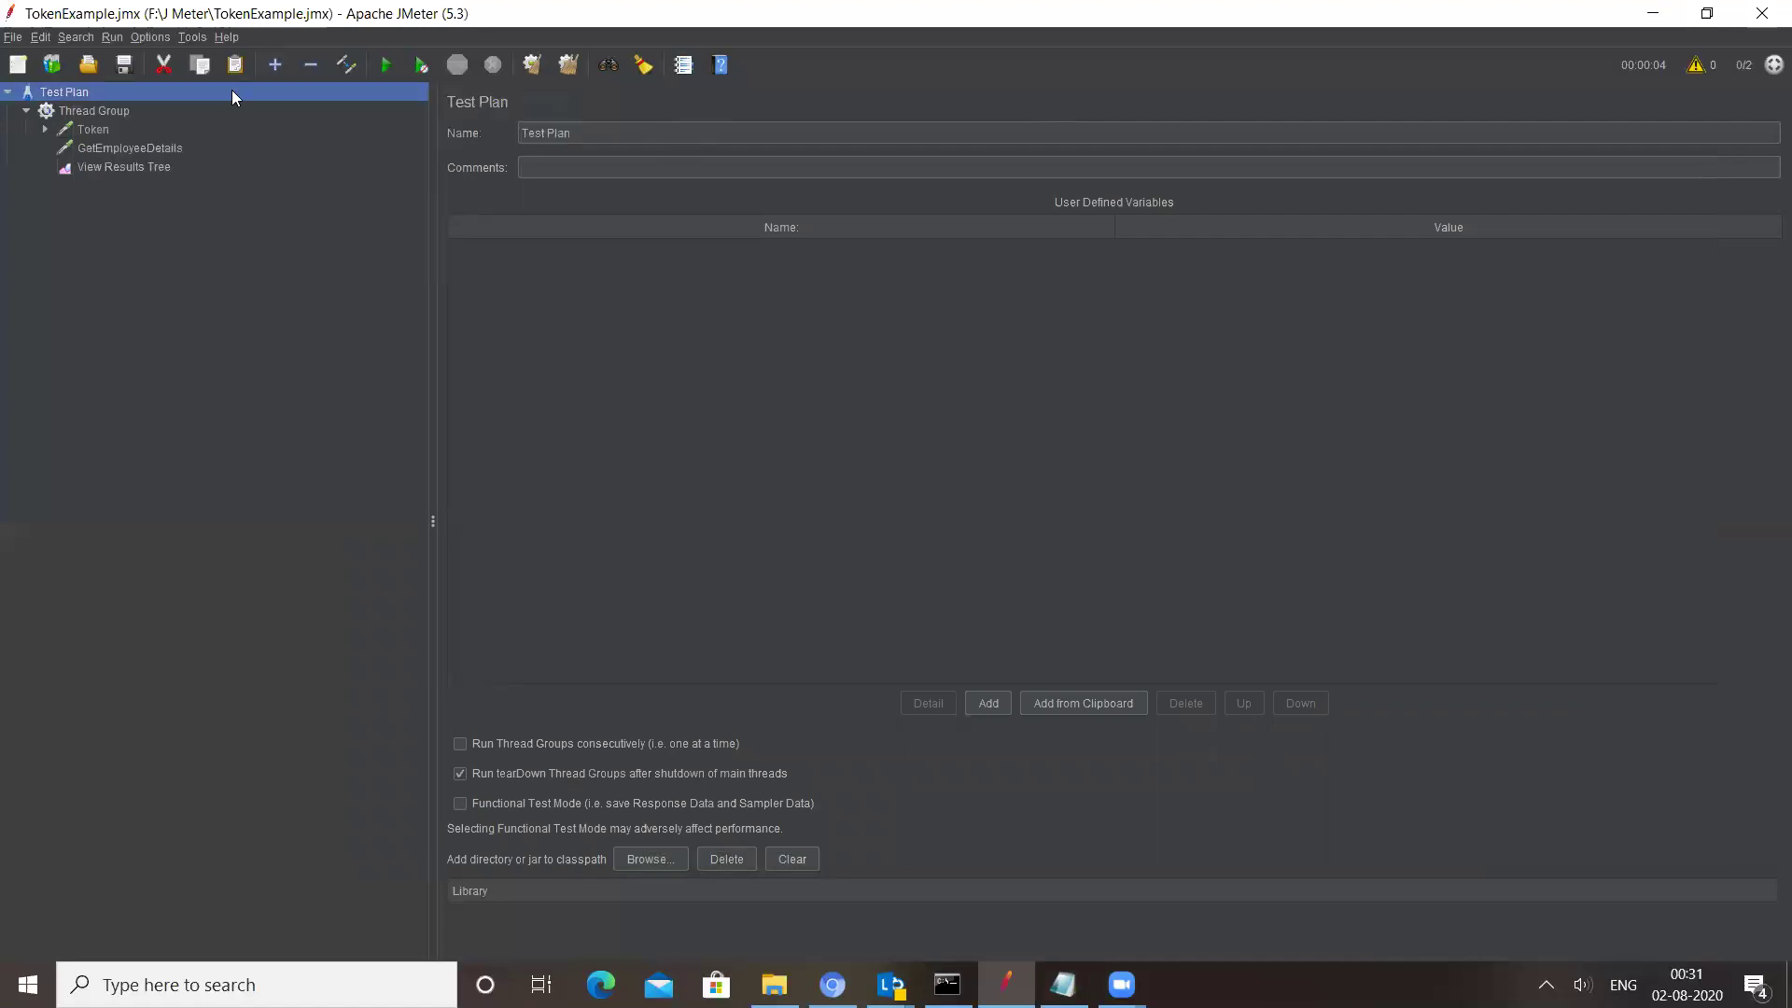
right_click(82, 106)
mouse_move(149, 112)
mouse_move(359, 114)
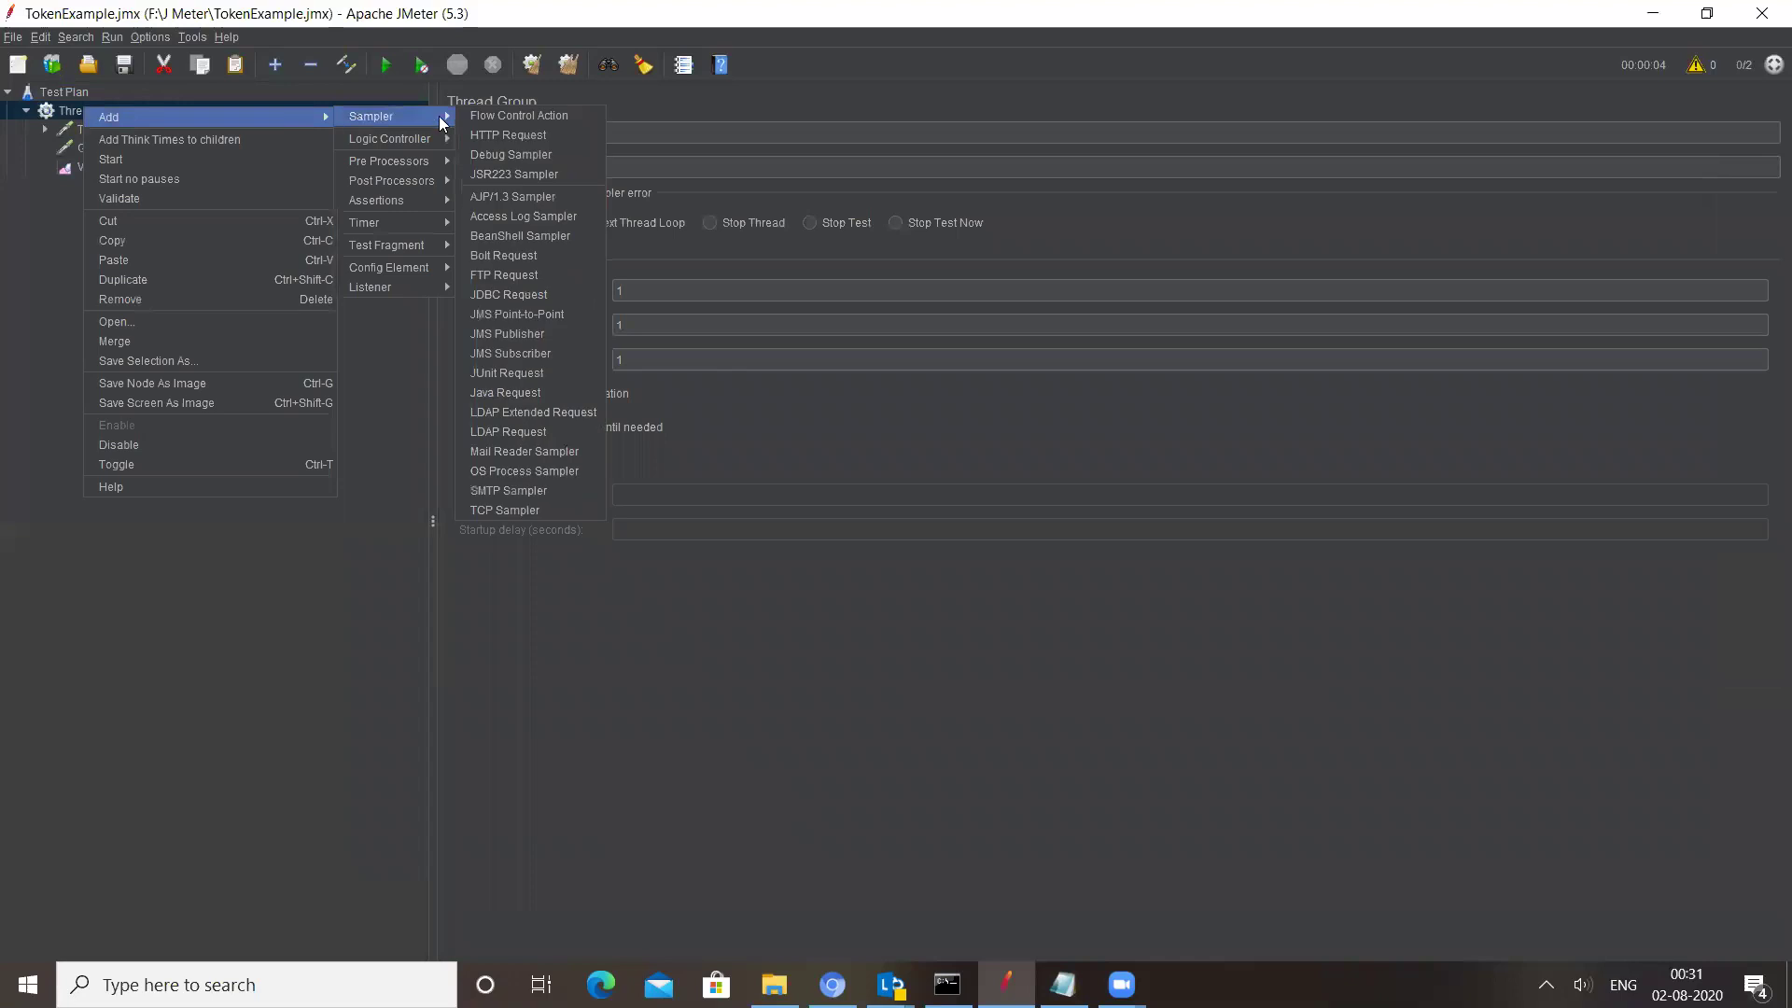
left_click(721, 112)
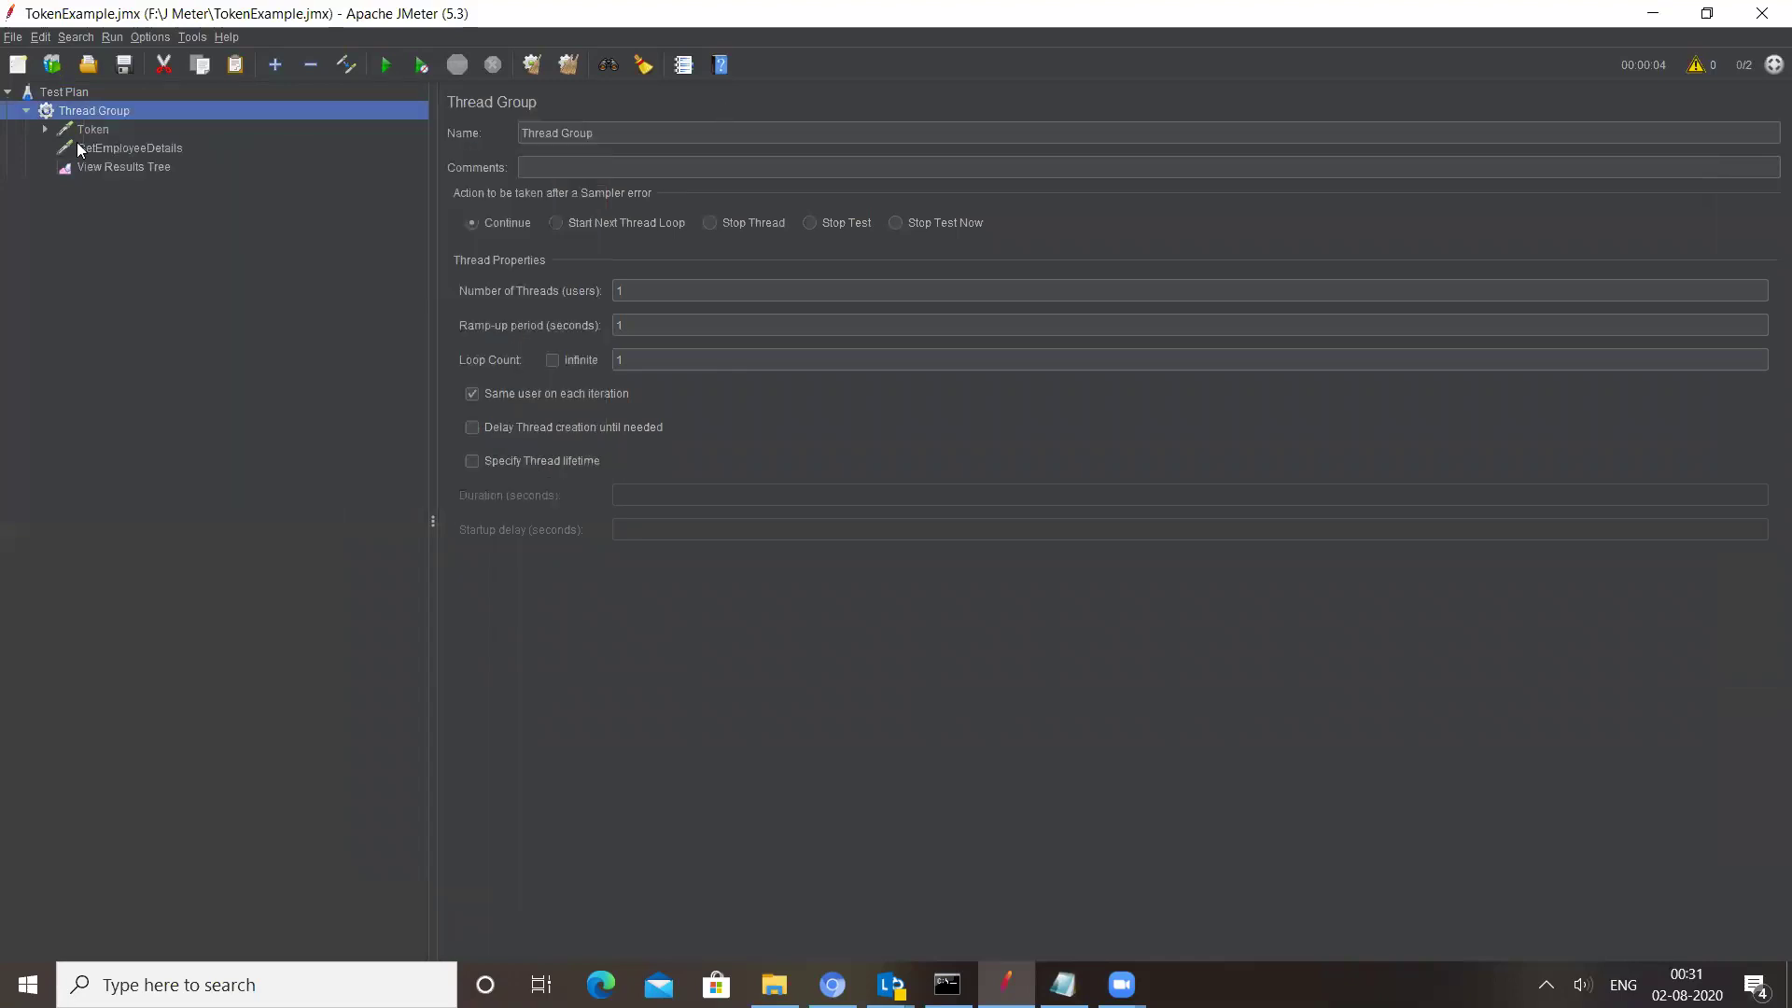
Open the Token HTTP Request and examine its name and protocol
left_click(82, 129)
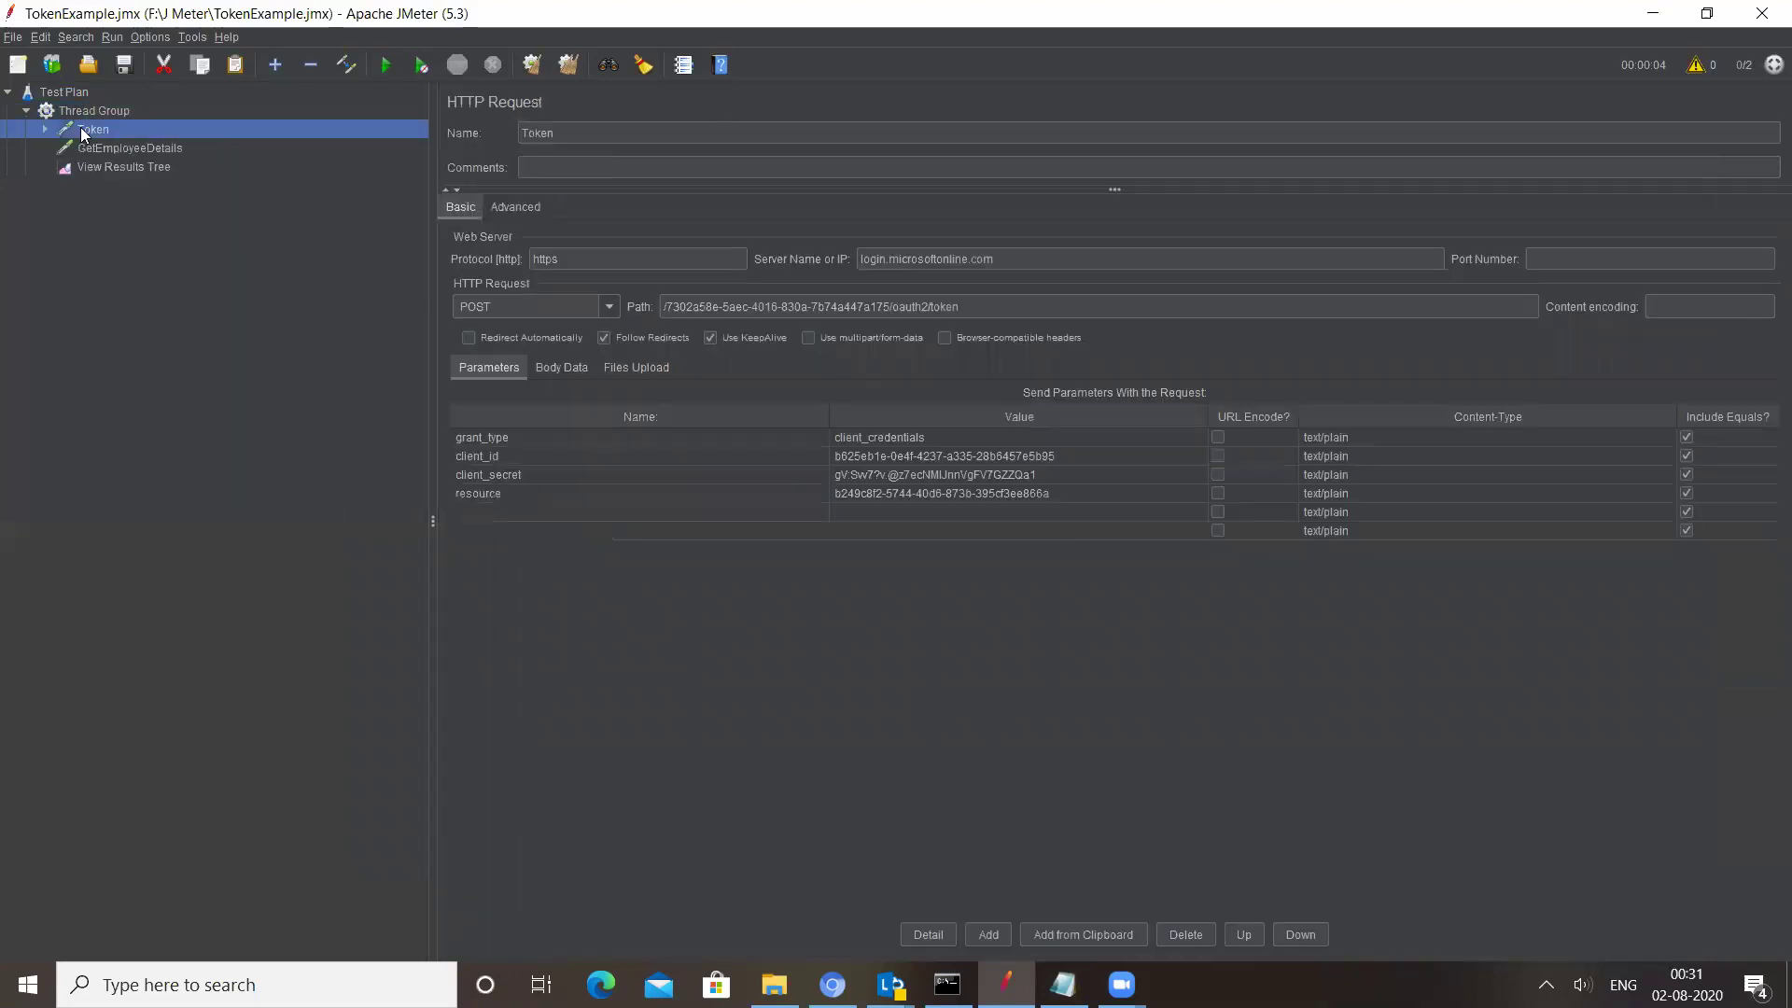
double_click(549, 132)
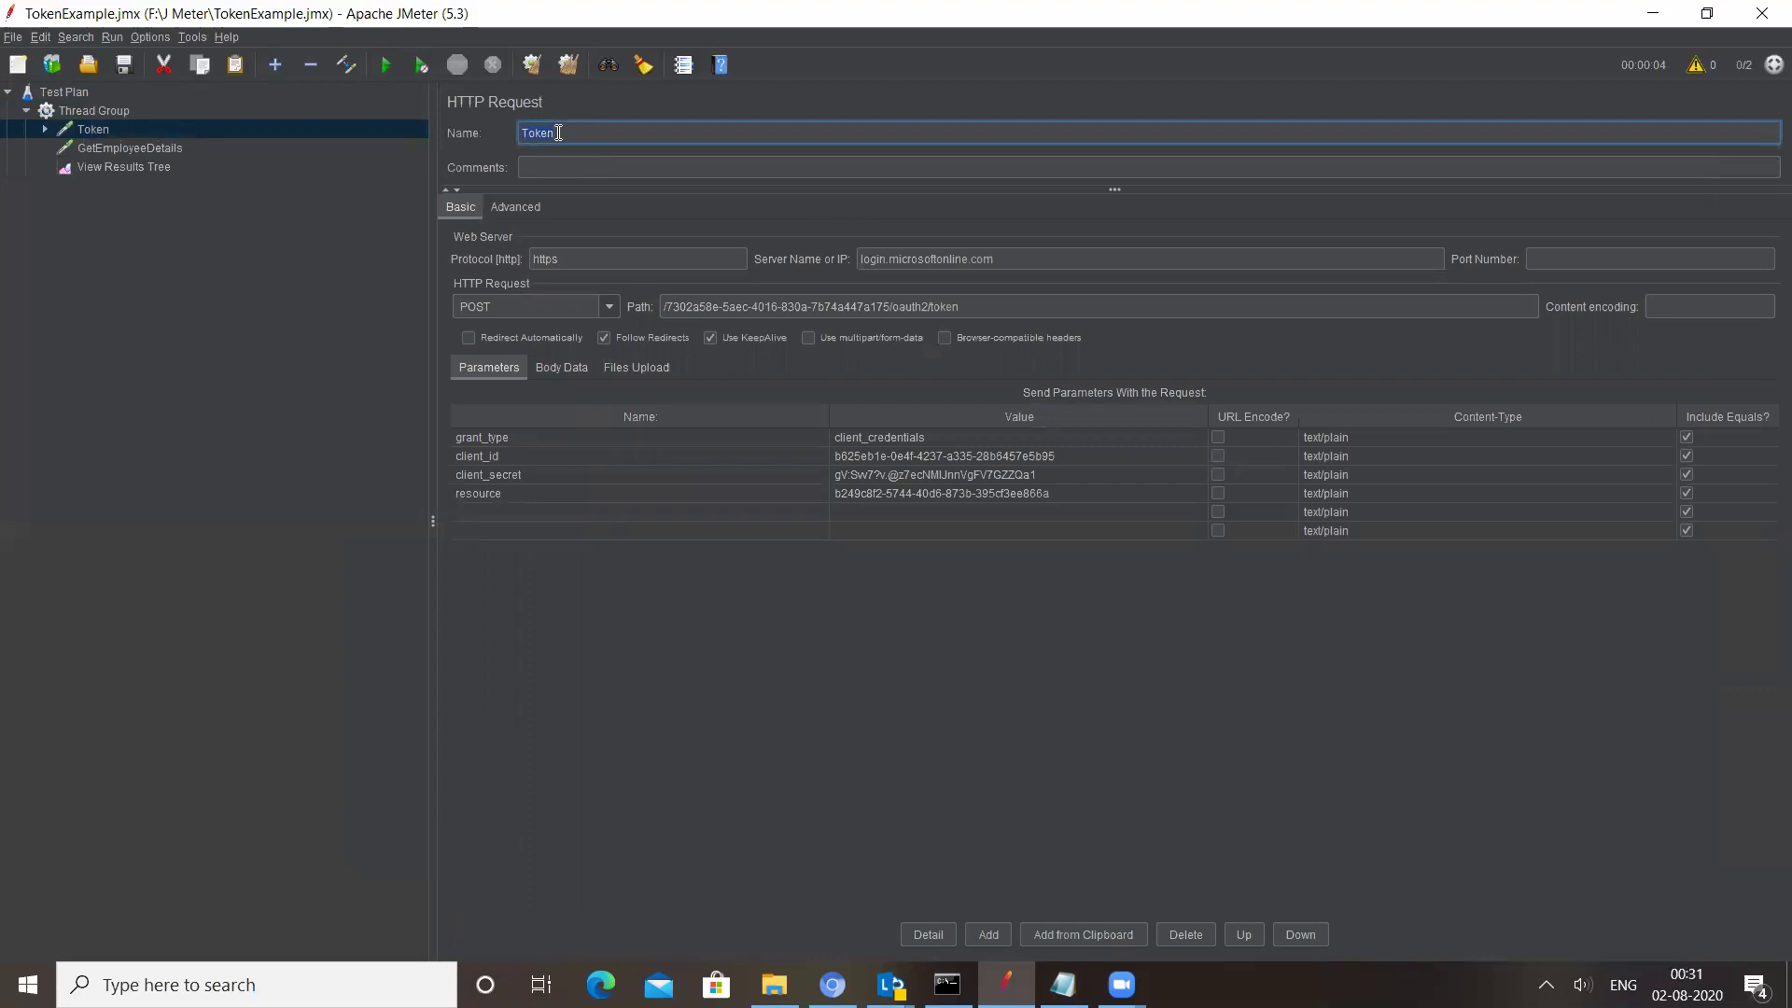
type("s")
double_click(580, 262)
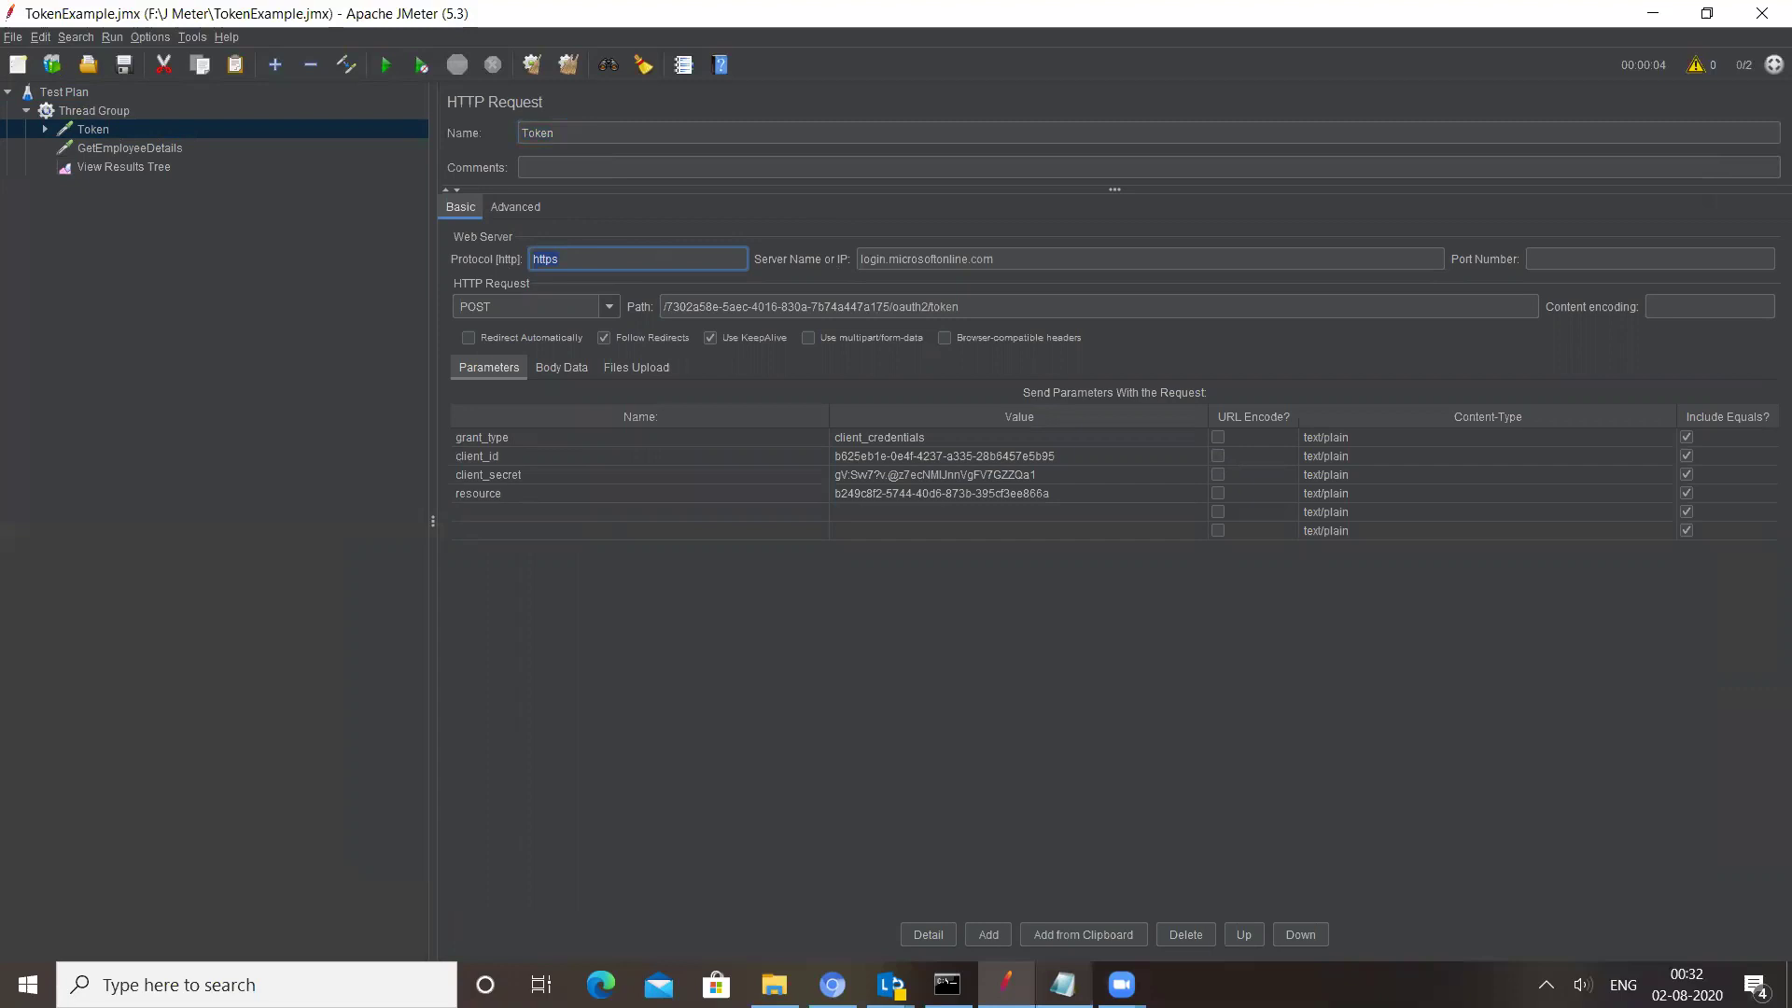
Check the token endpoint URL in the Notepad notes and return to the Token request in JMeter
left_click(1063, 984)
left_click(581, 411)
scroll(639, 491, "up", 3)
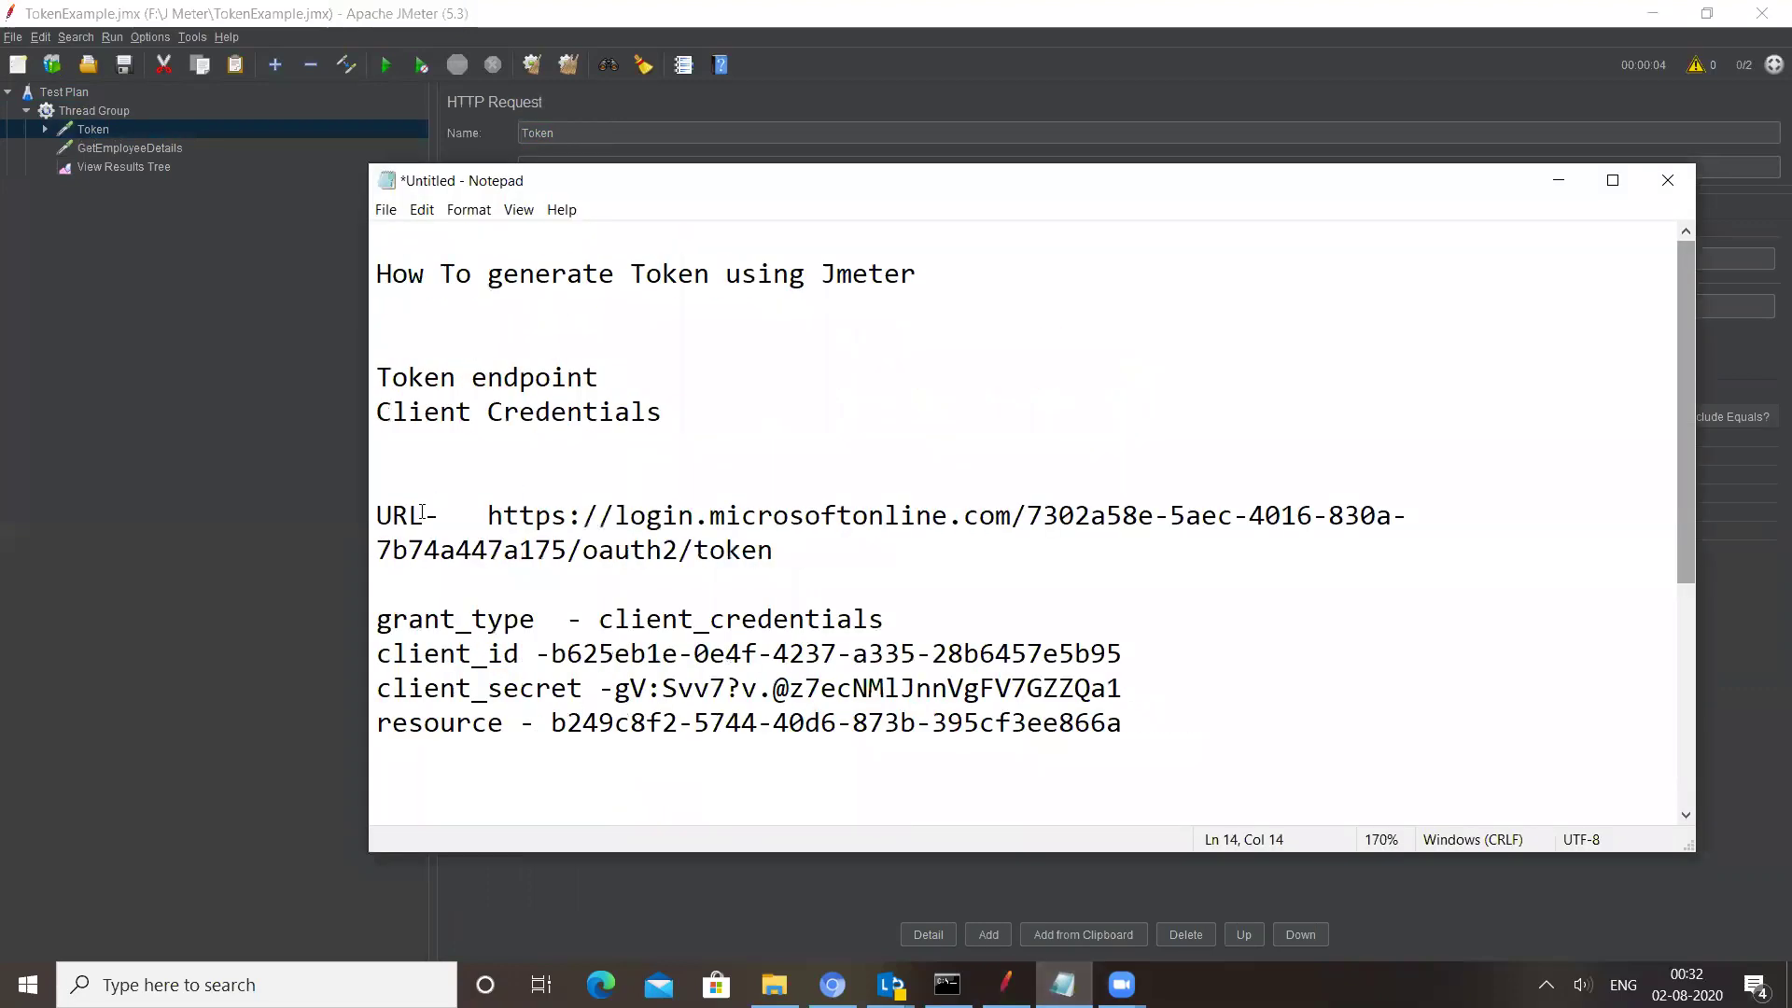
left_click_drag(489, 516, 653, 584)
left_click(1298, 69)
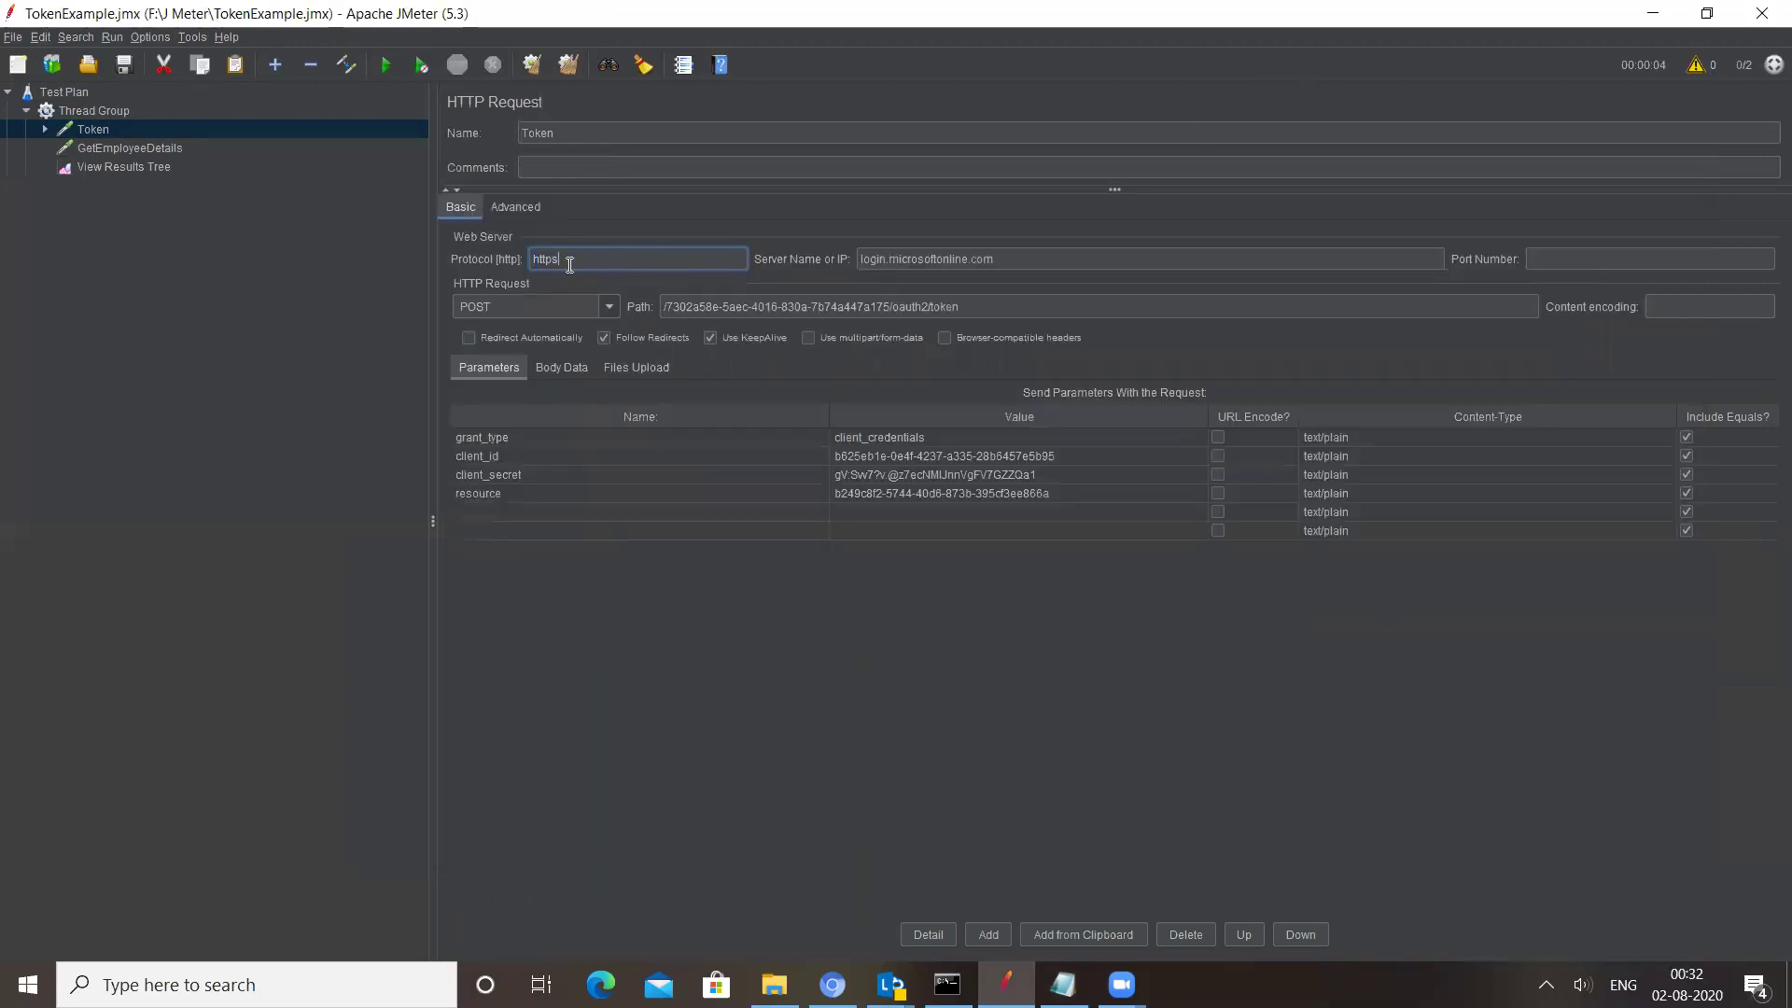
Examine the Token request's protocol, server name, path and method options, keeping the method at POST
left_click_drag(565, 262, 528, 262)
left_click_drag(1024, 263, 847, 265)
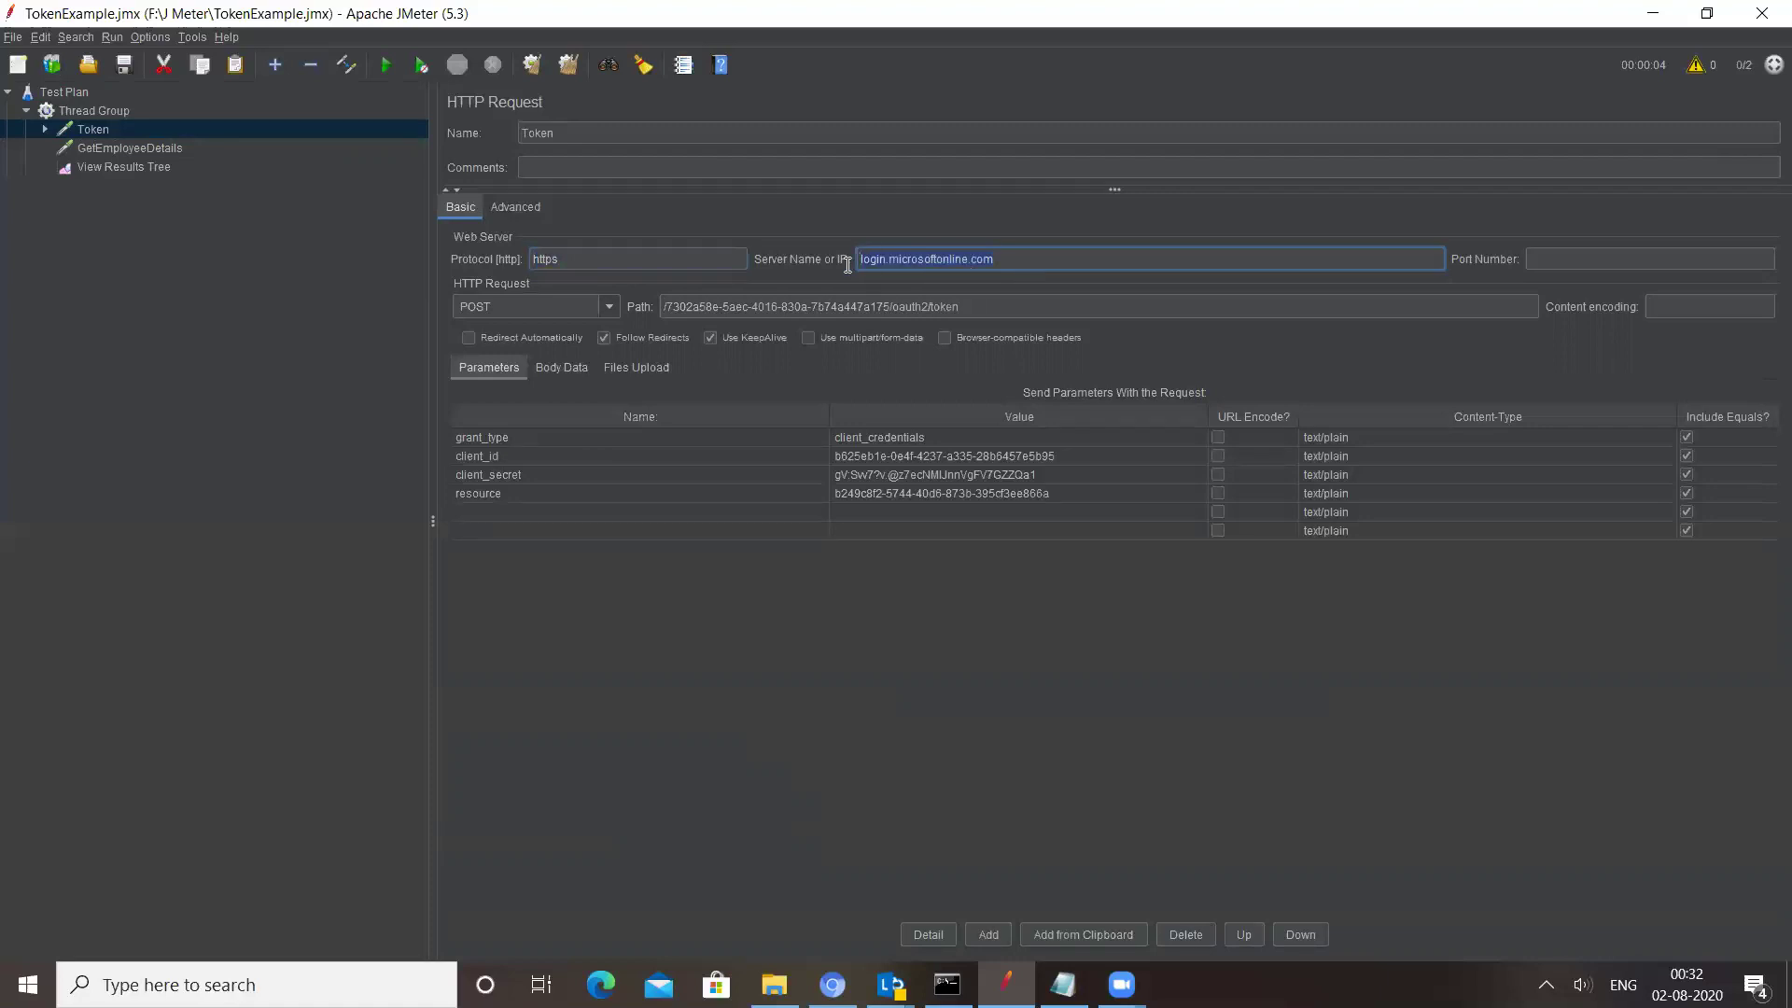
triple_click(960, 309)
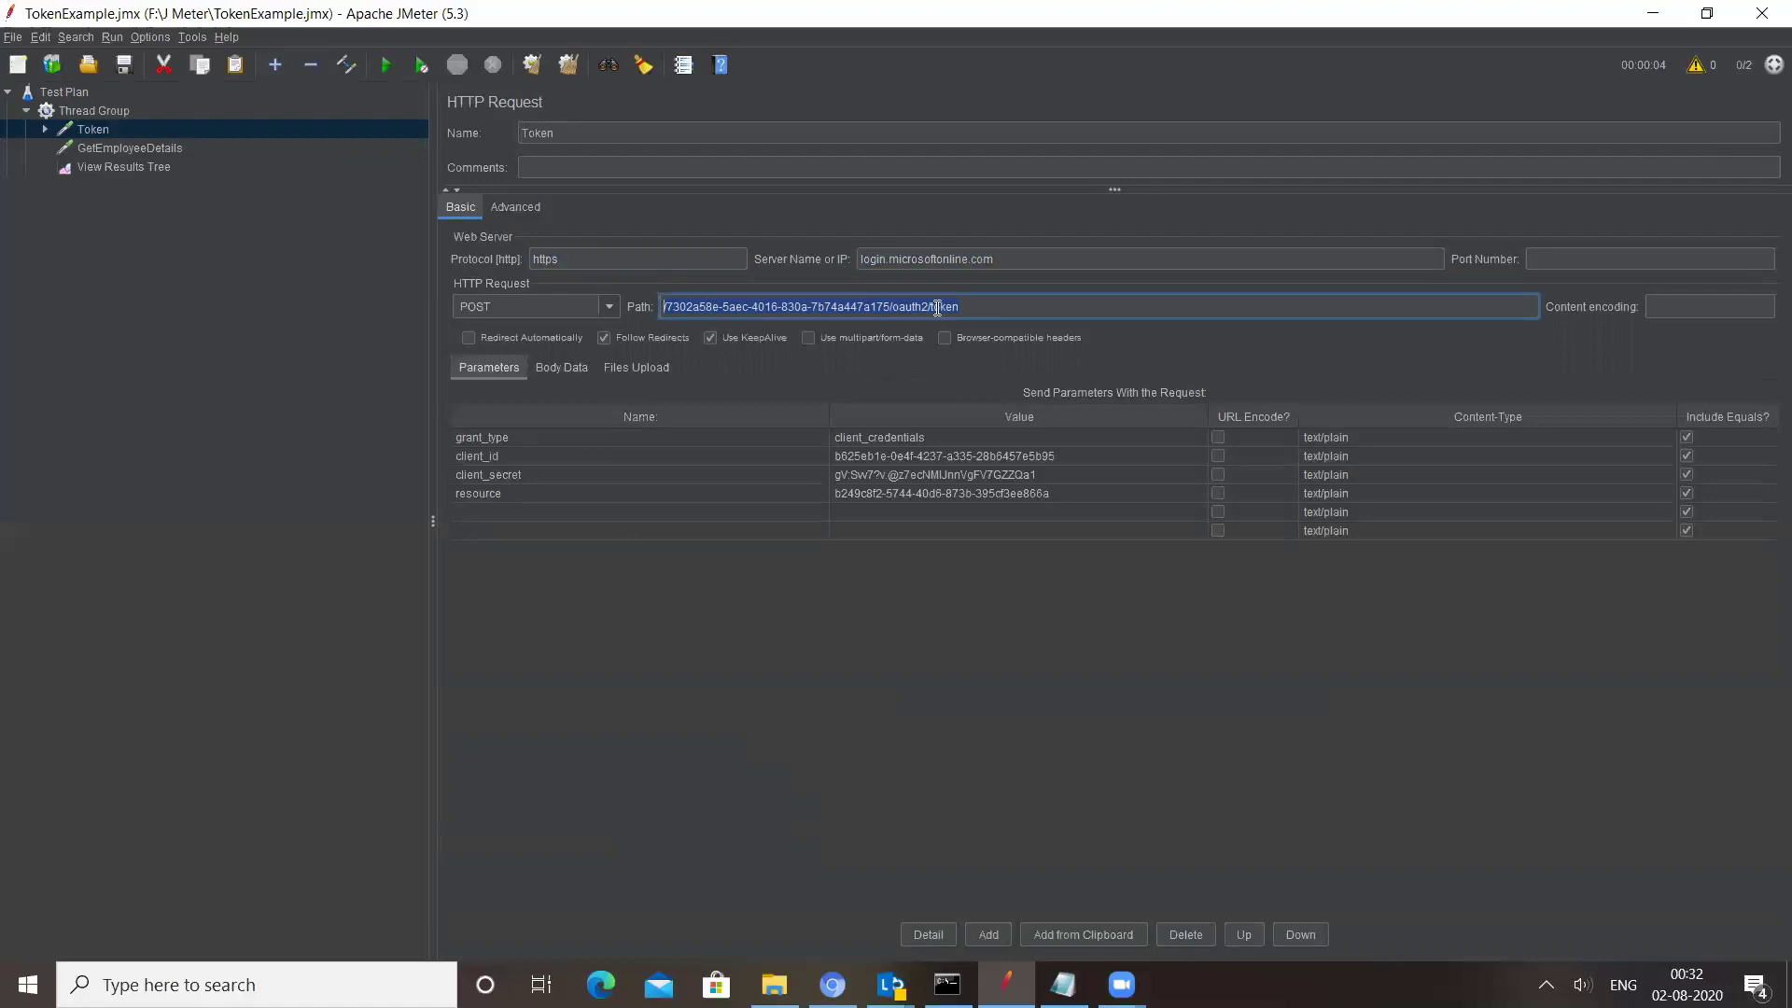
left_click(894, 306)
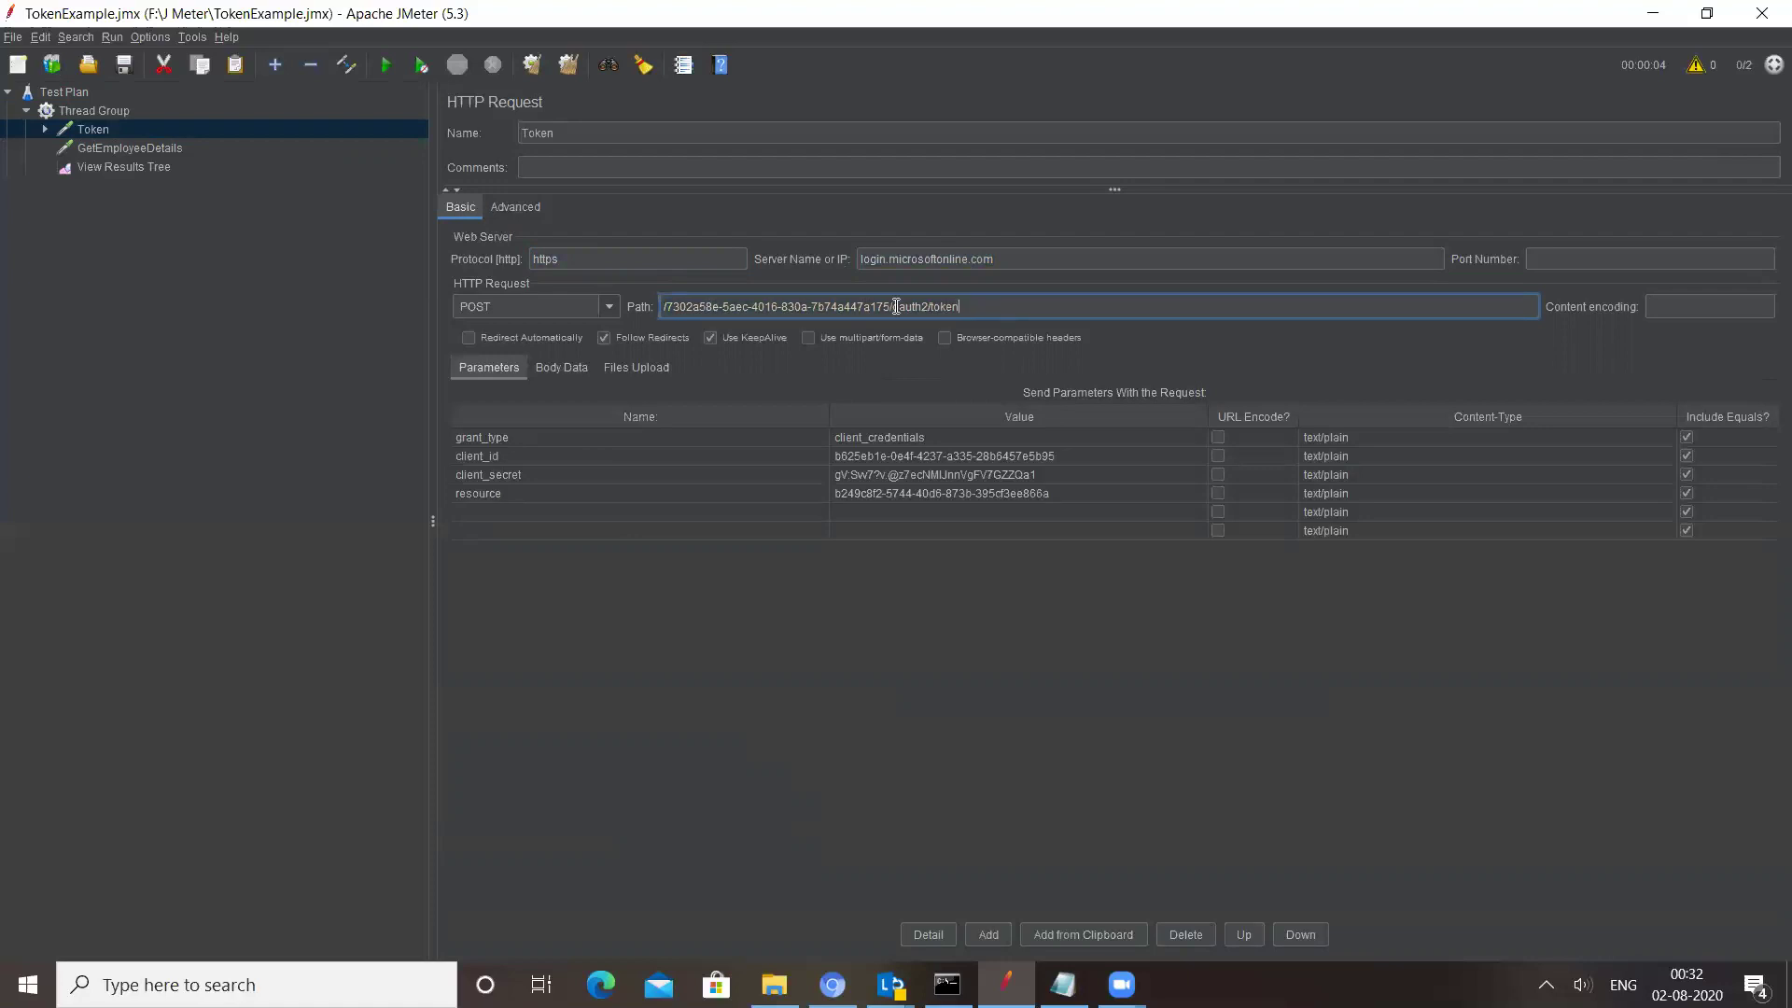
left_click(610, 308)
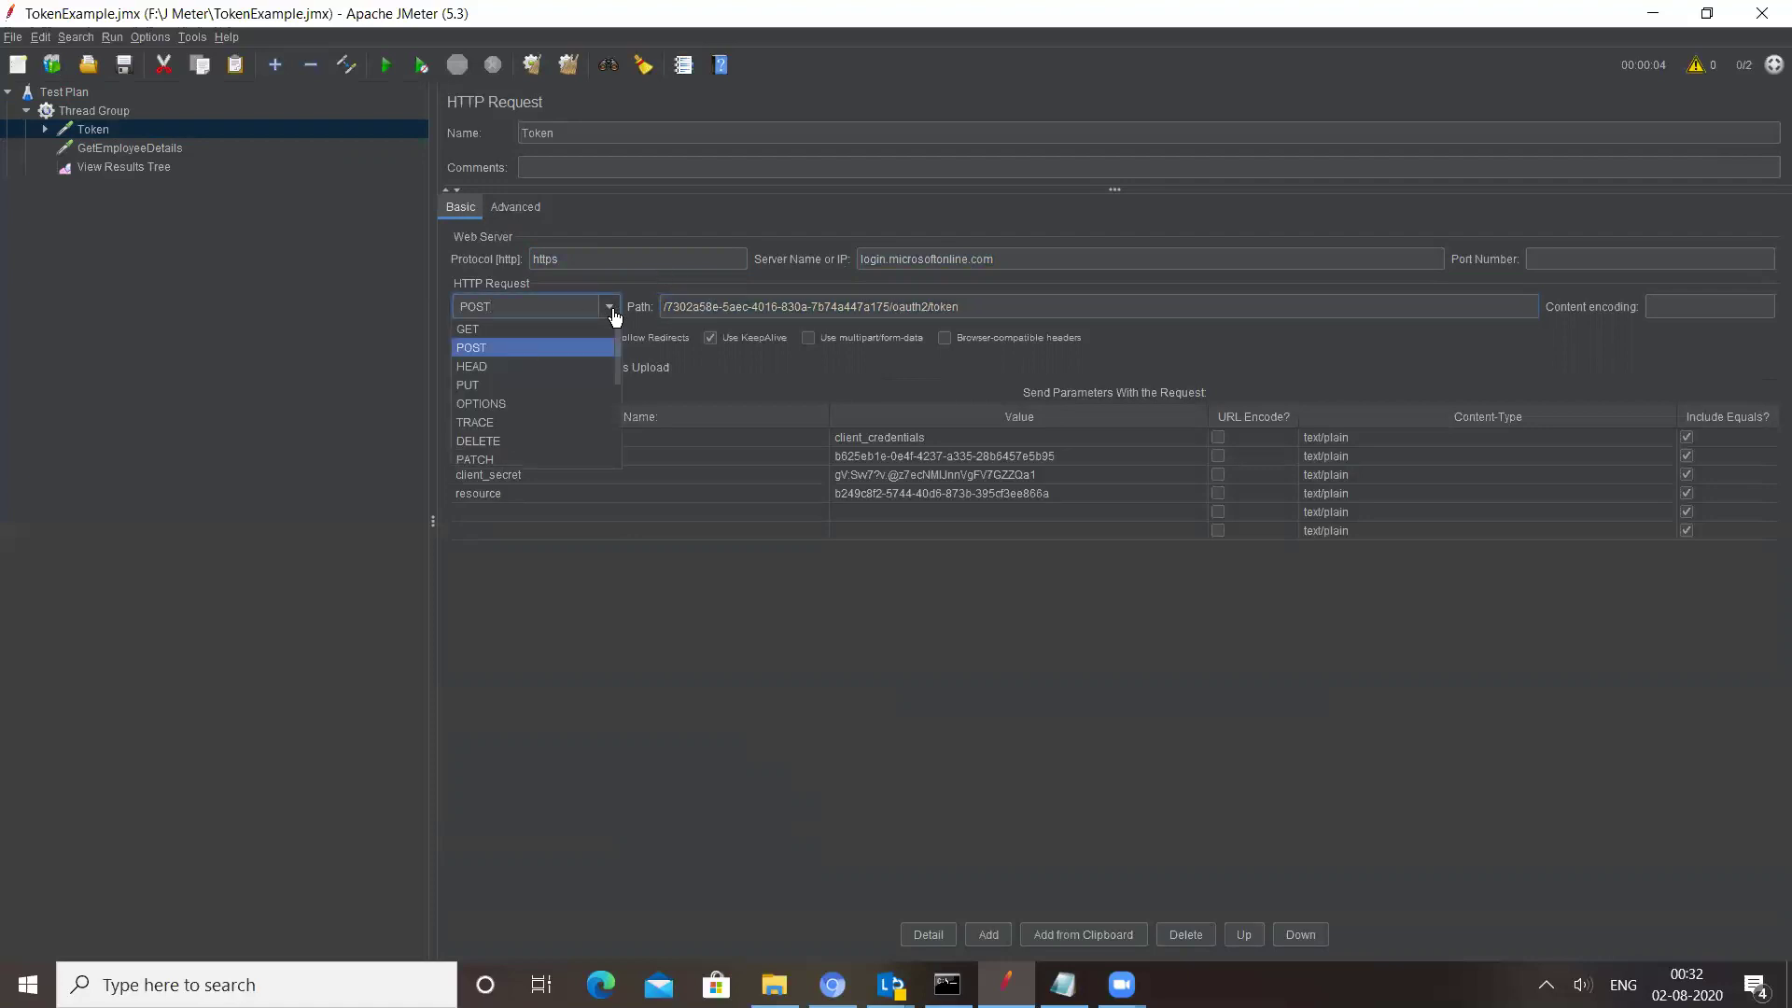
left_click(550, 347)
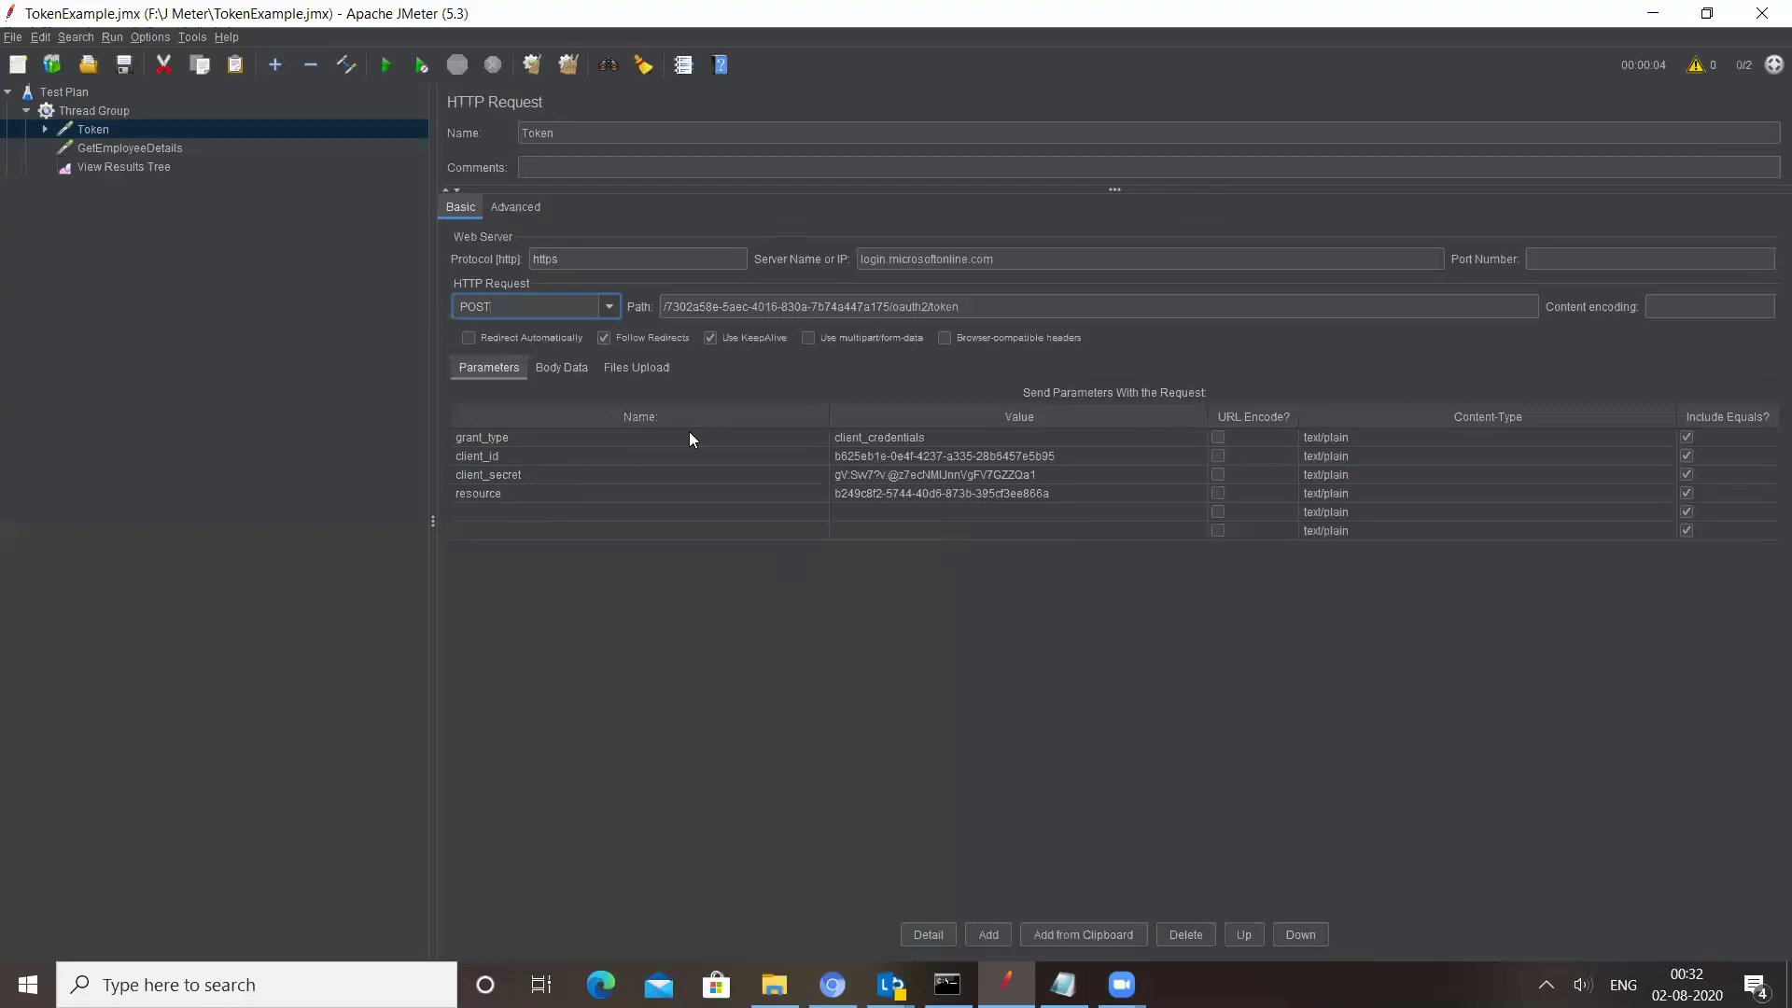
triple_click(991, 307)
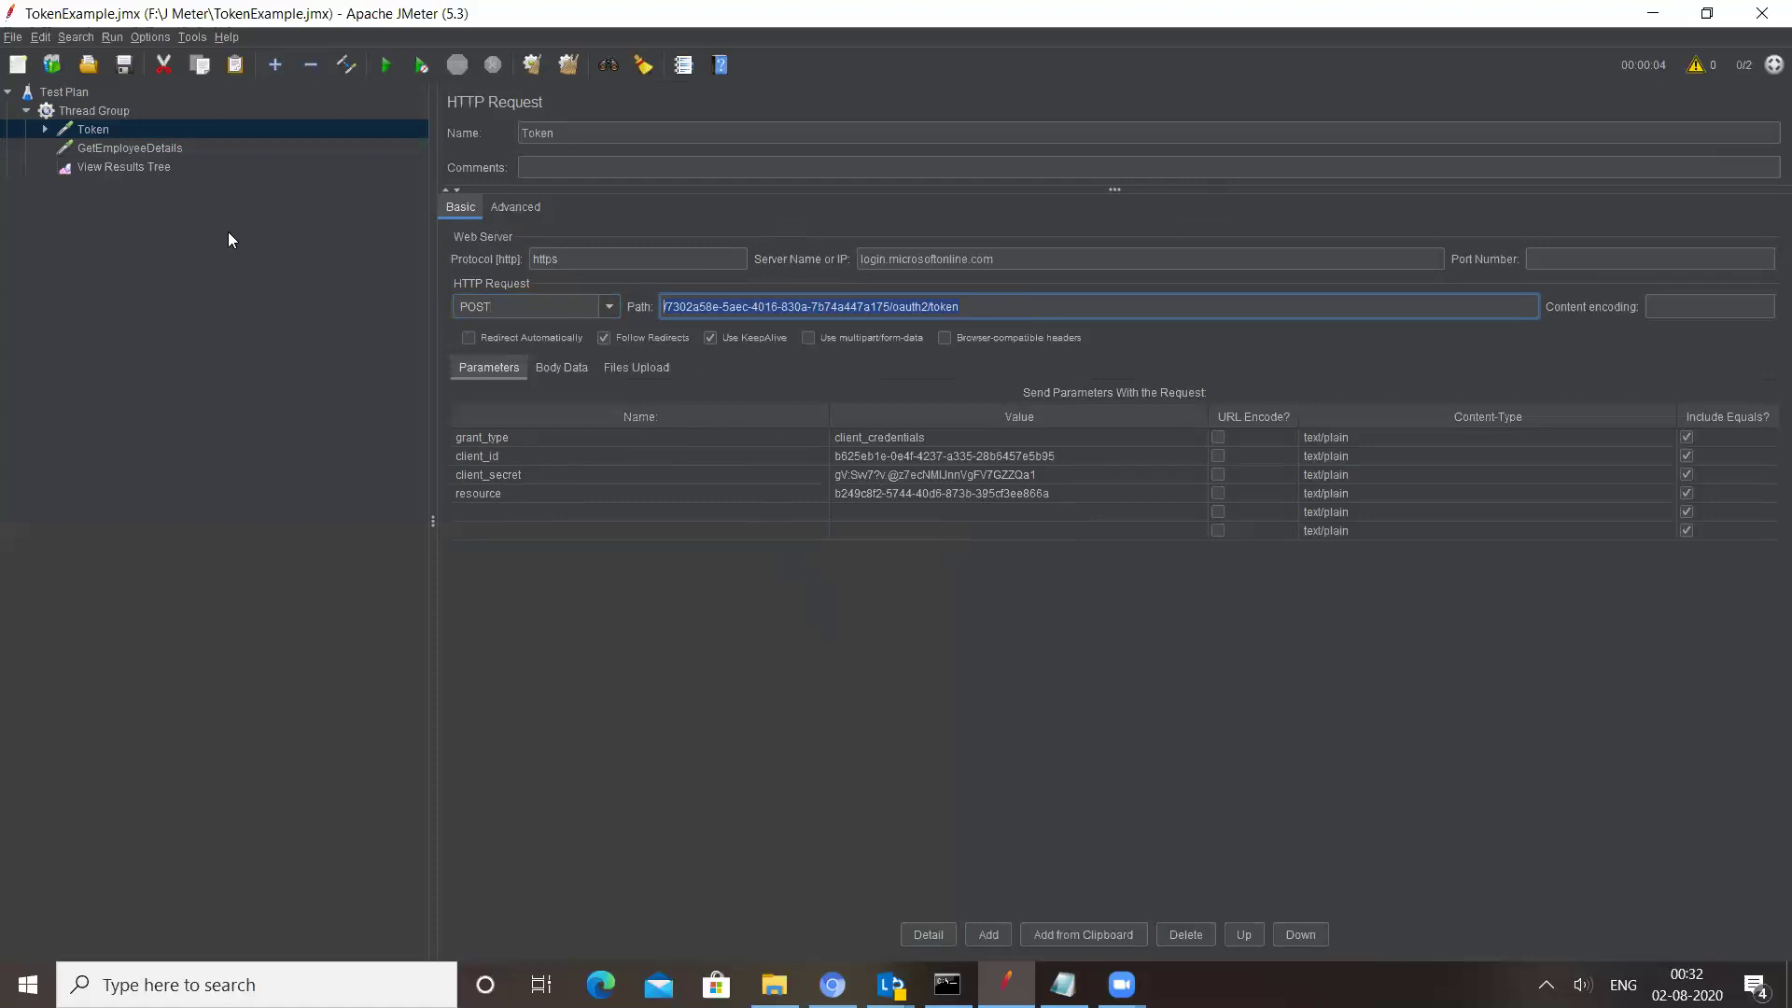
View the View Results Tree listener and the GetEmployeeDetails request, returning to the Token request
left_click(101, 170)
left_click(108, 150)
left_click(107, 166)
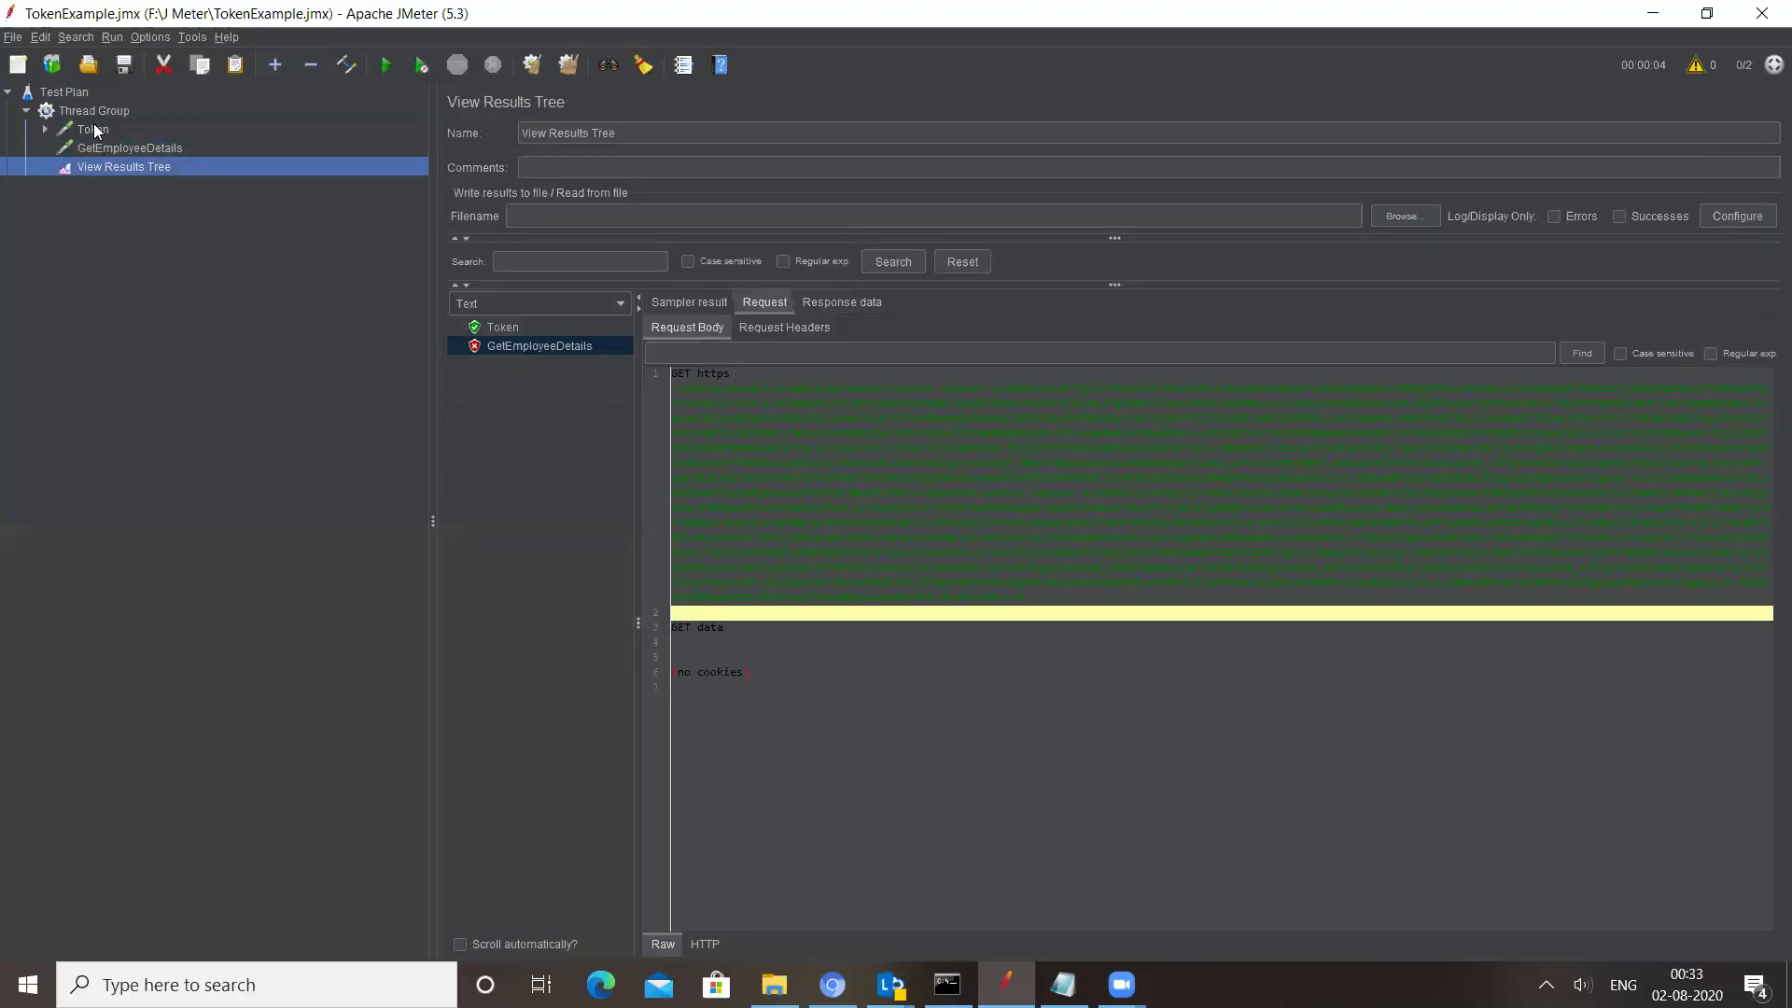
left_click(97, 131)
Look up the View Results Tree option among the Thread Group's available listeners and open the existing View Results Tree
left_click(99, 110)
right_click(100, 110)
mouse_move(143, 119)
mouse_move(392, 117)
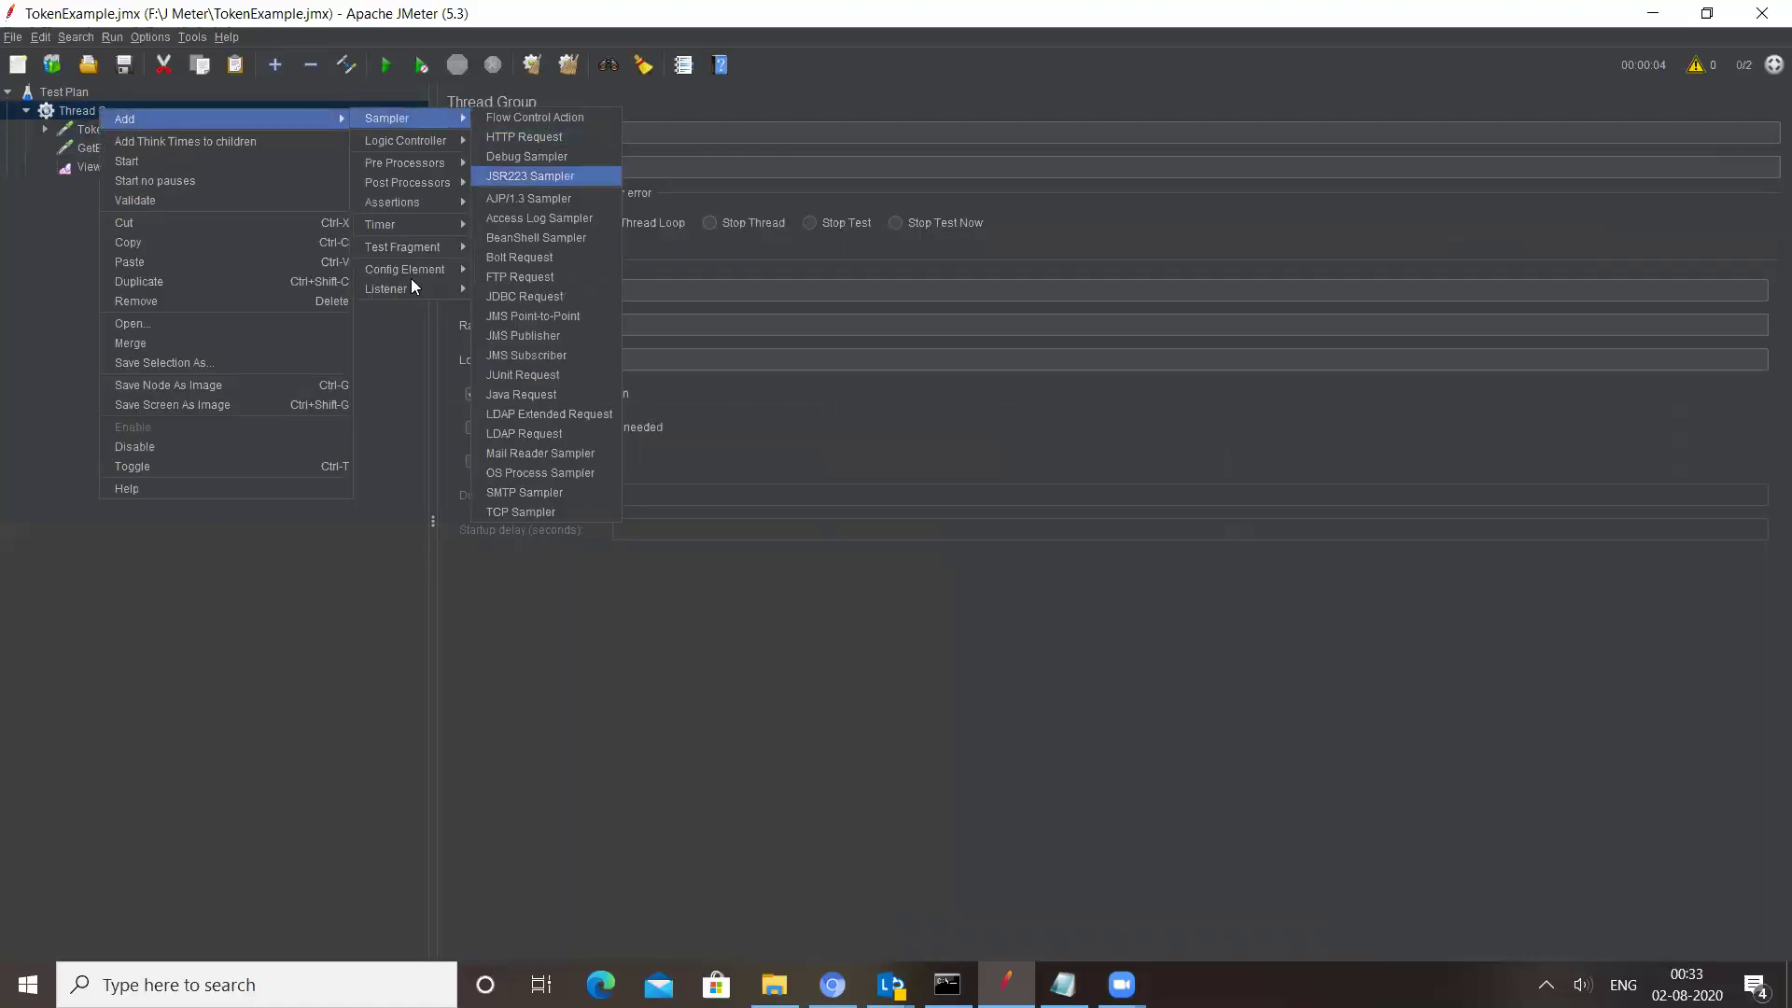
mouse_move(411, 282)
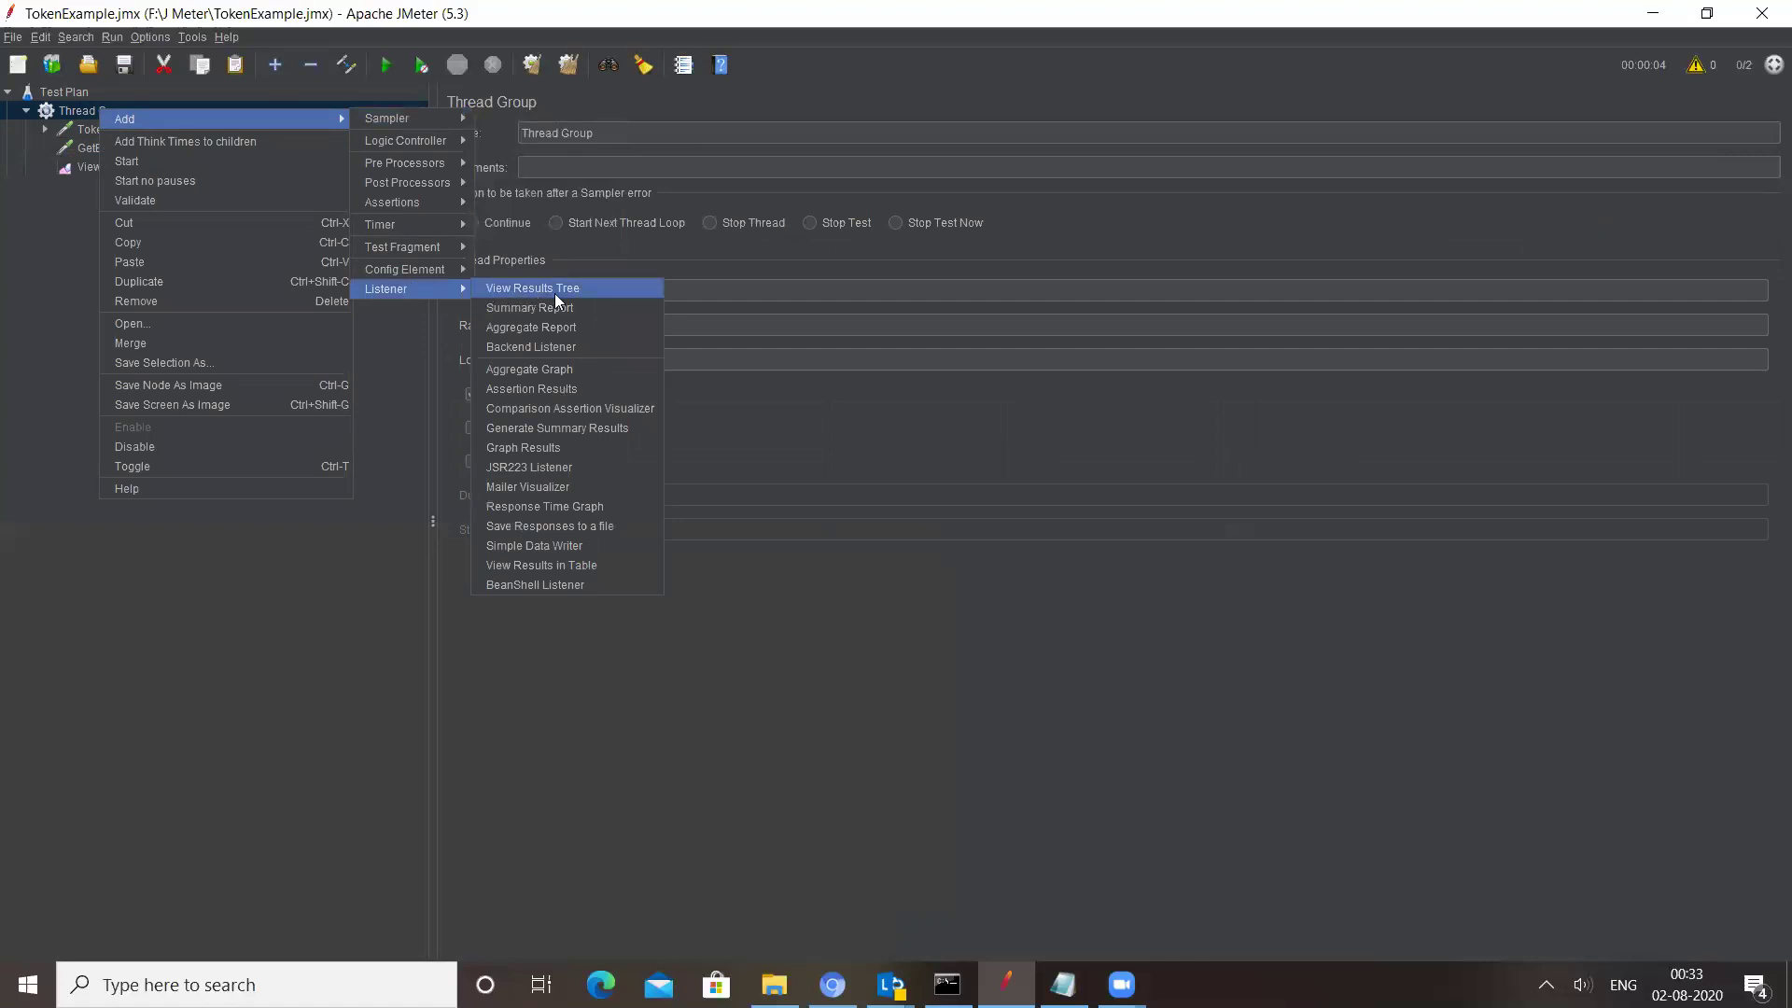
left_click(236, 261)
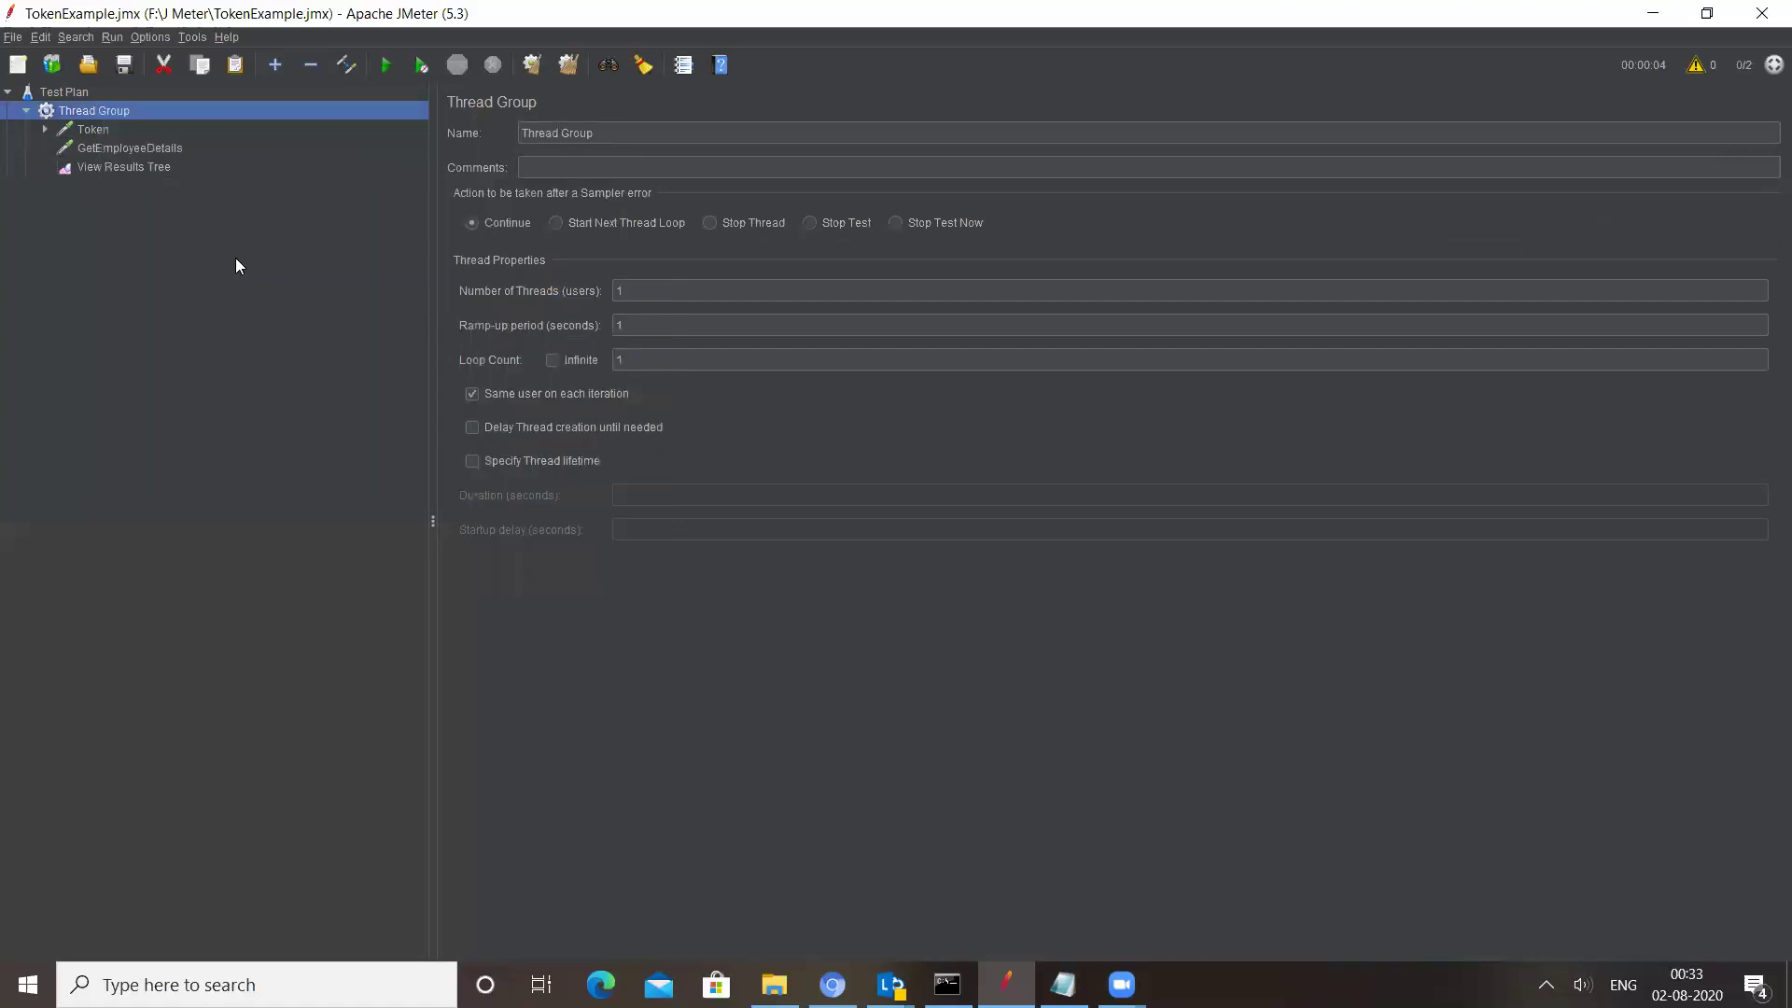
left_click(131, 170)
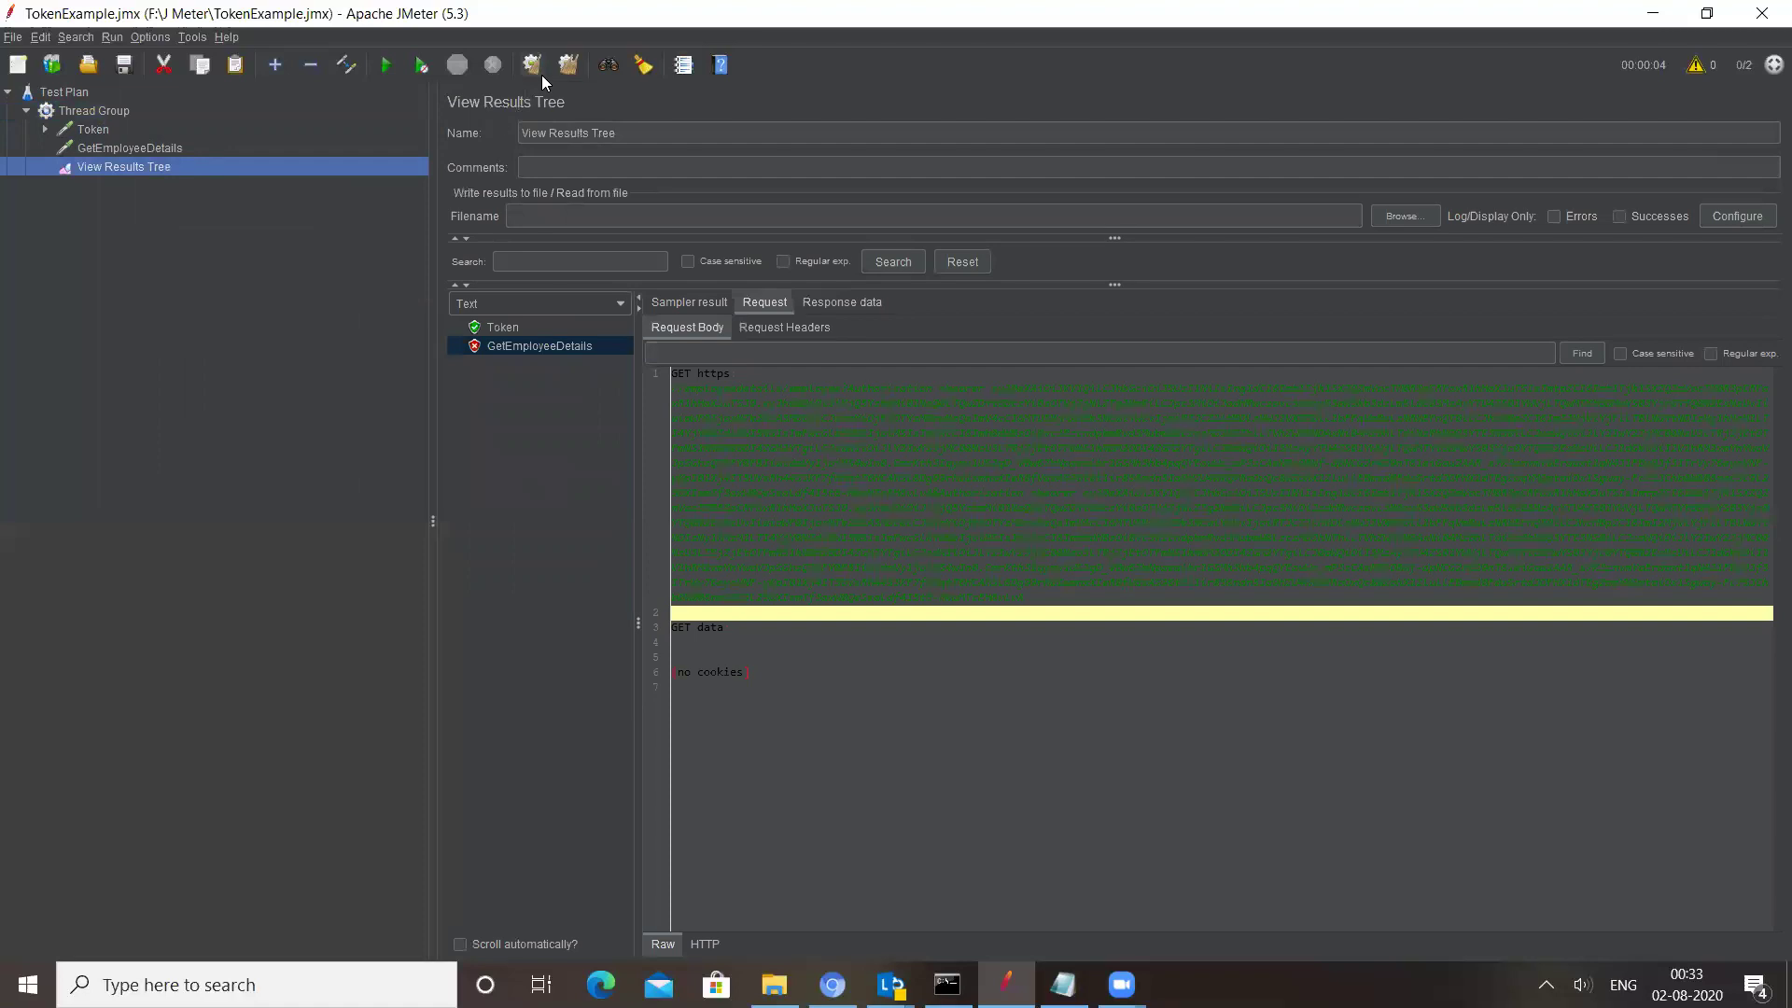
Clear all previous test results and check the View Results Tree
left_click(566, 68)
left_click(84, 129)
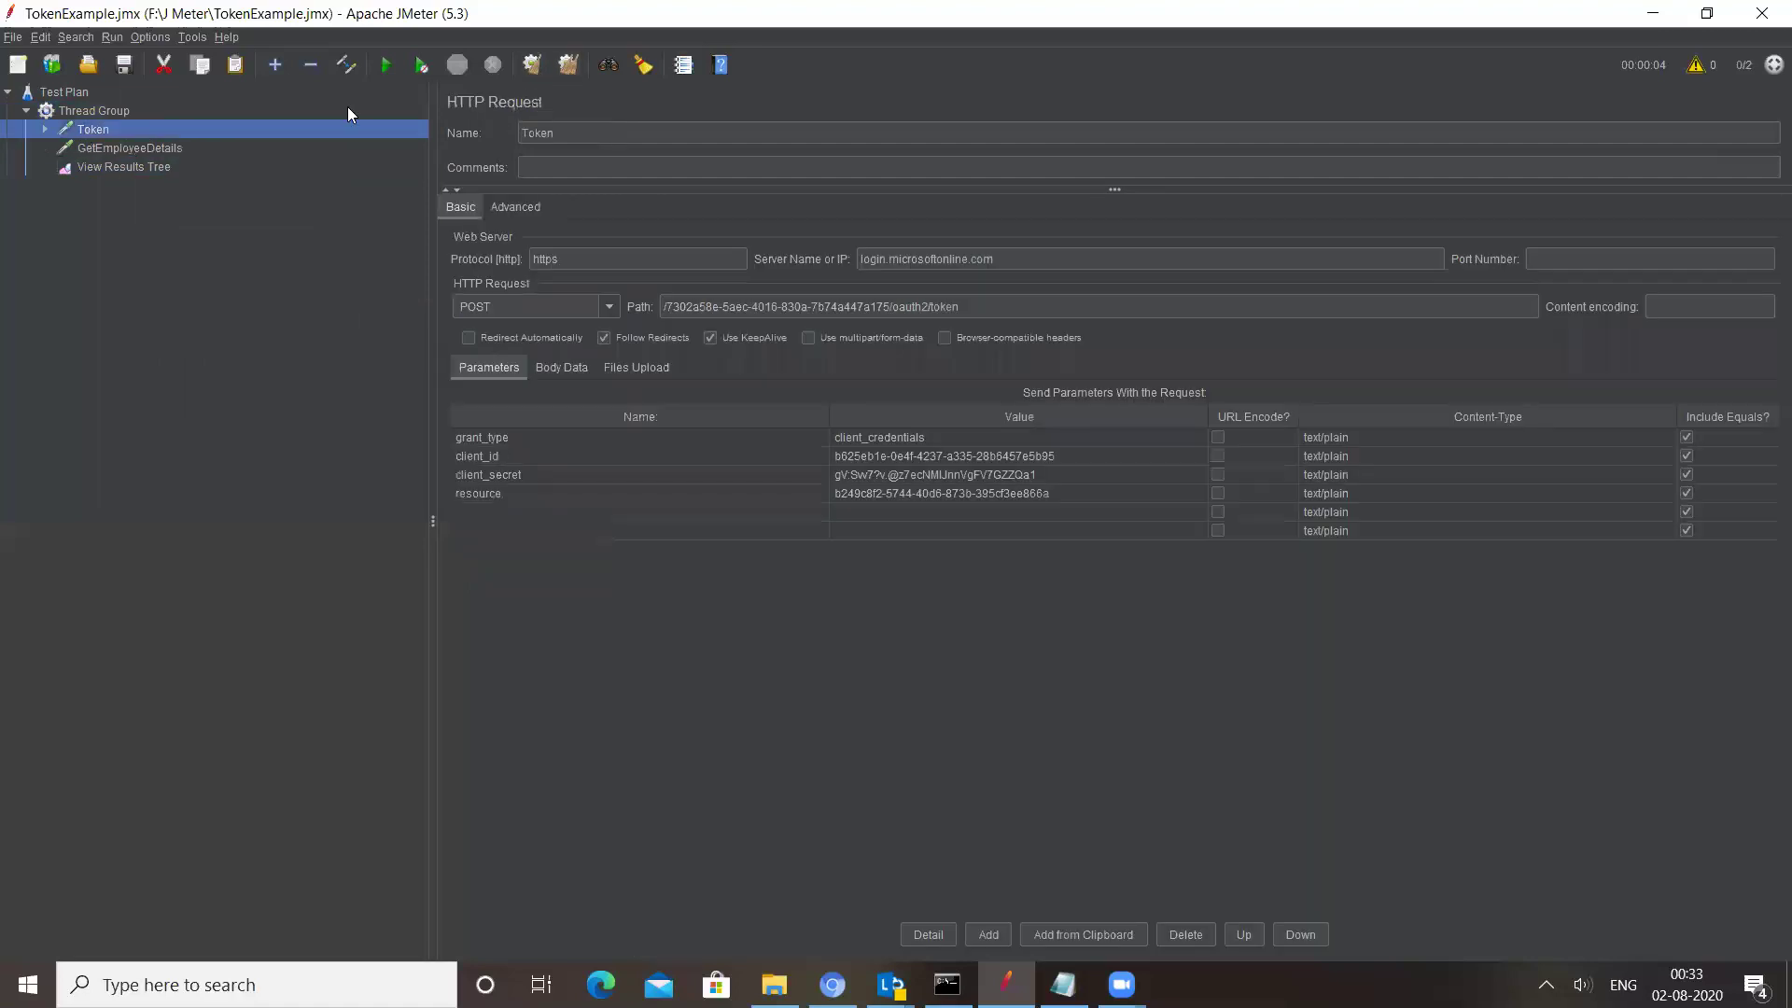
left_click(140, 167)
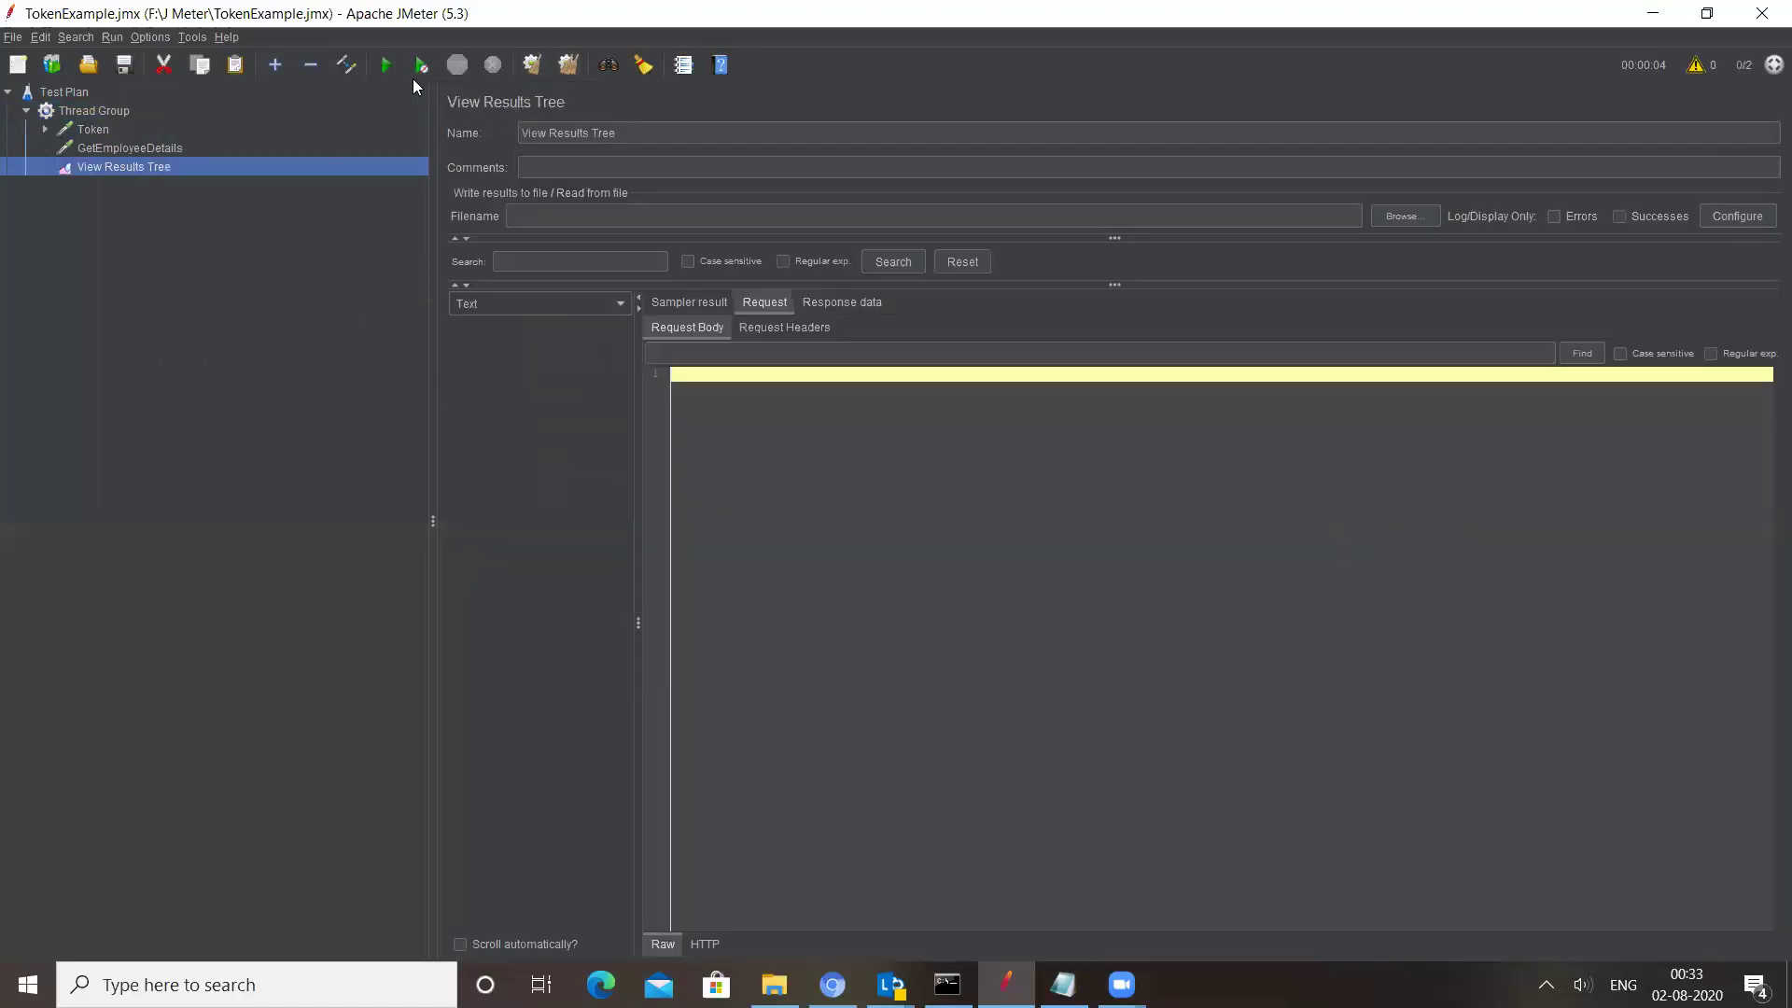
Disable the GetEmployeeDetails request and return to the Token request
left_click(104, 146)
right_click(108, 146)
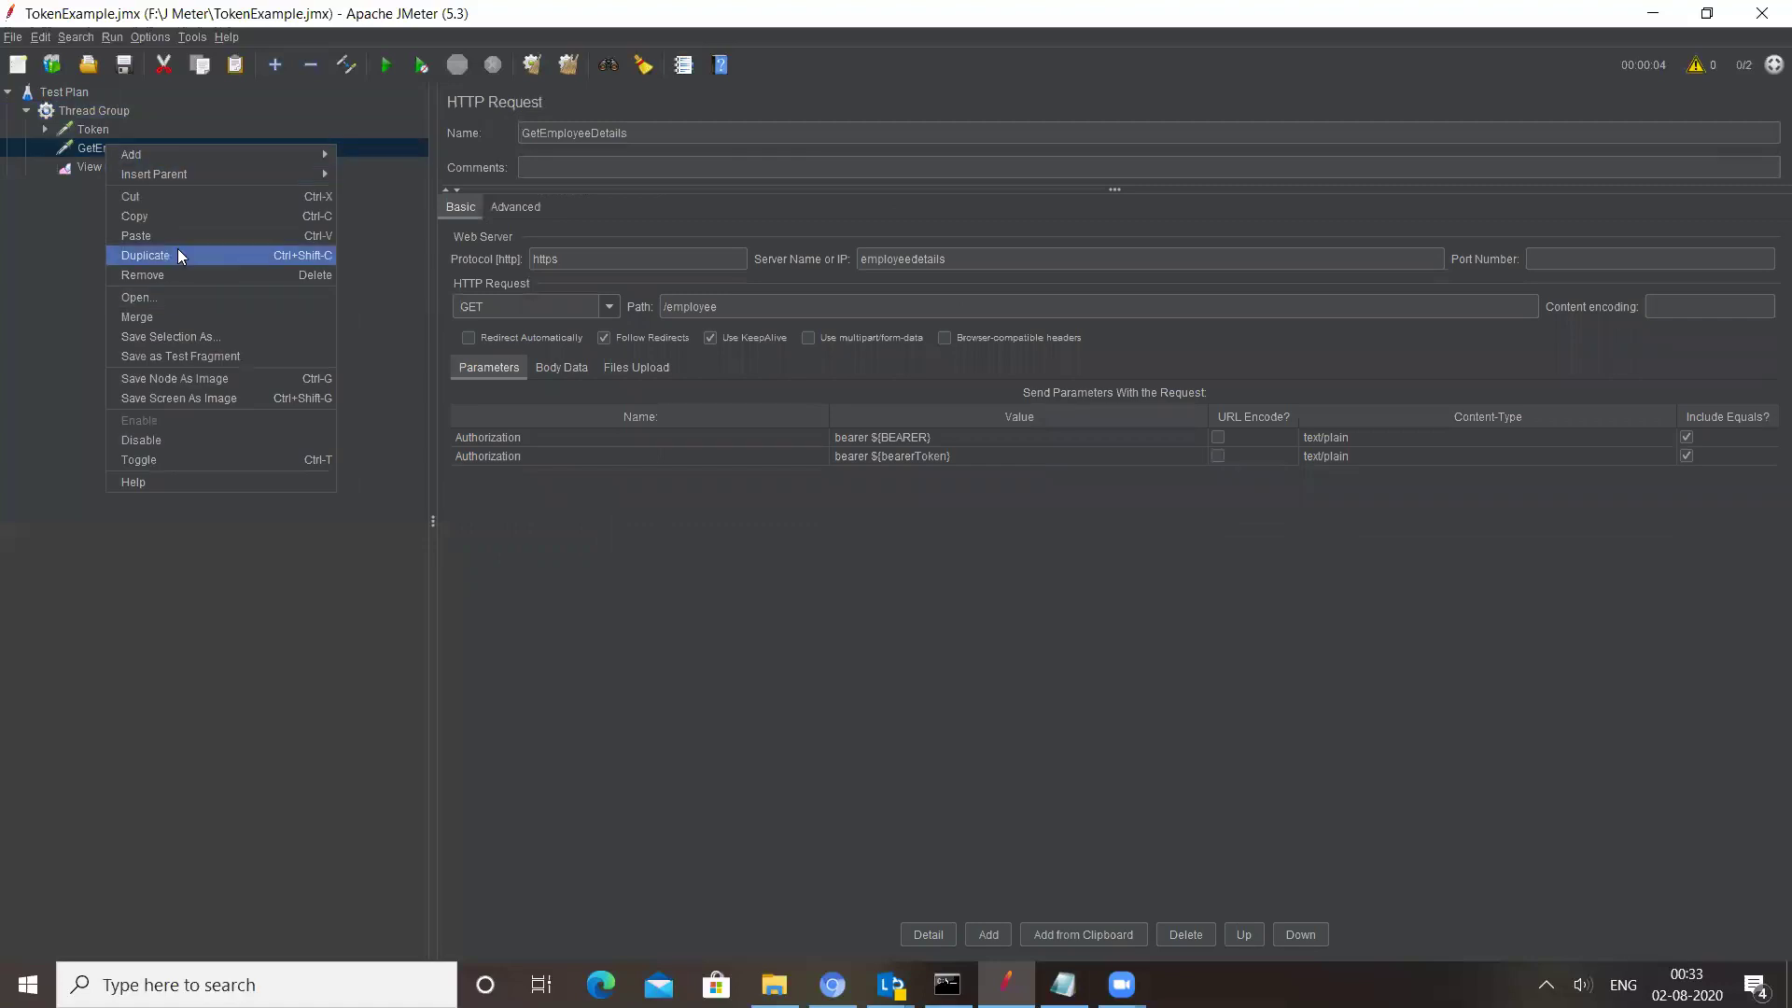
left_click(170, 440)
left_click(93, 130)
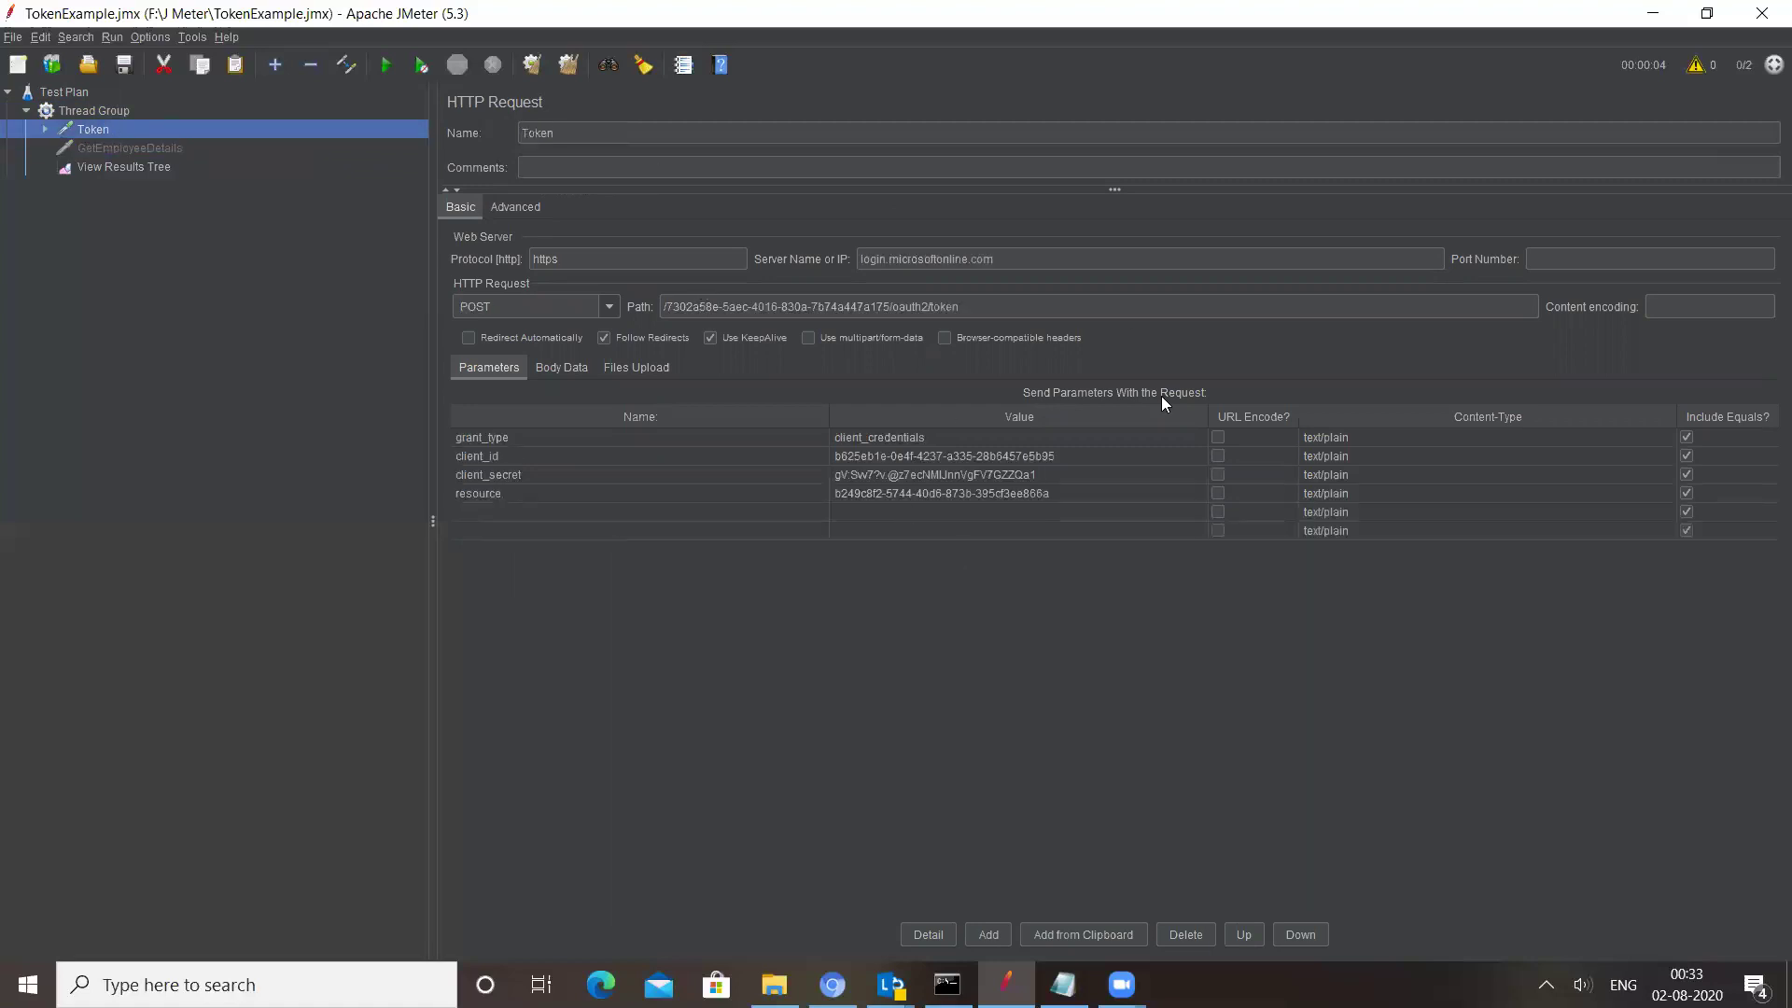
left_click(94, 166)
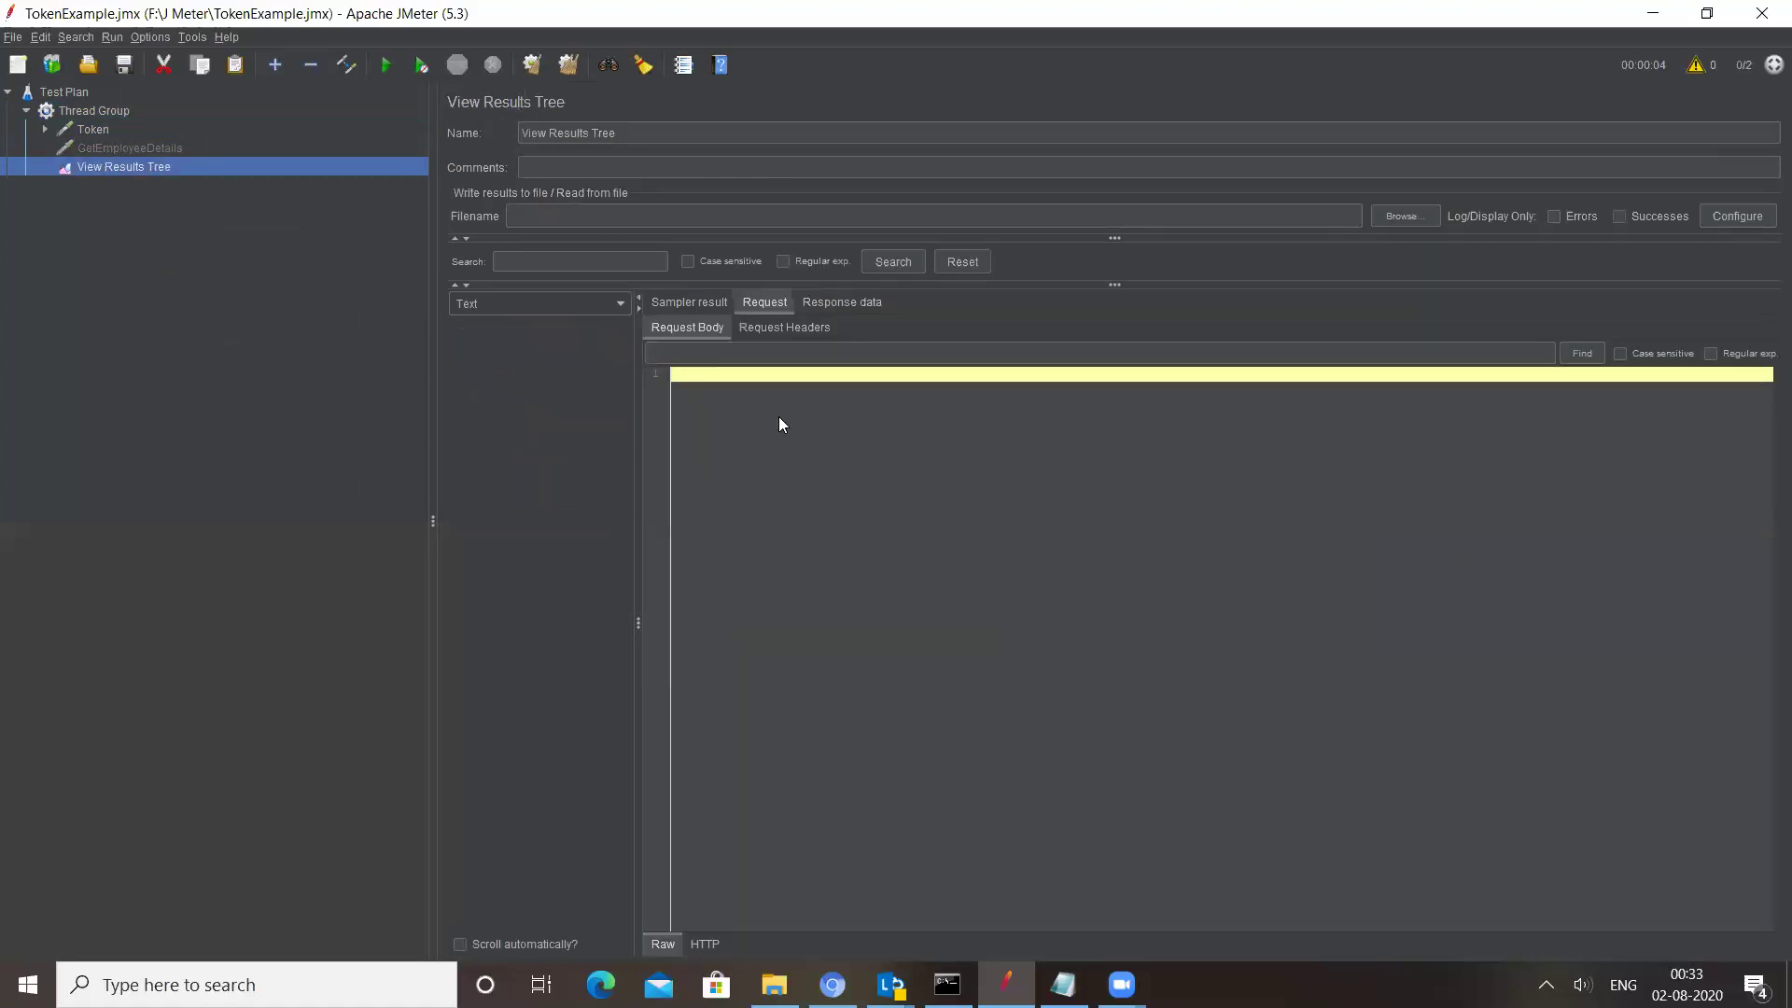
left_click(91, 129)
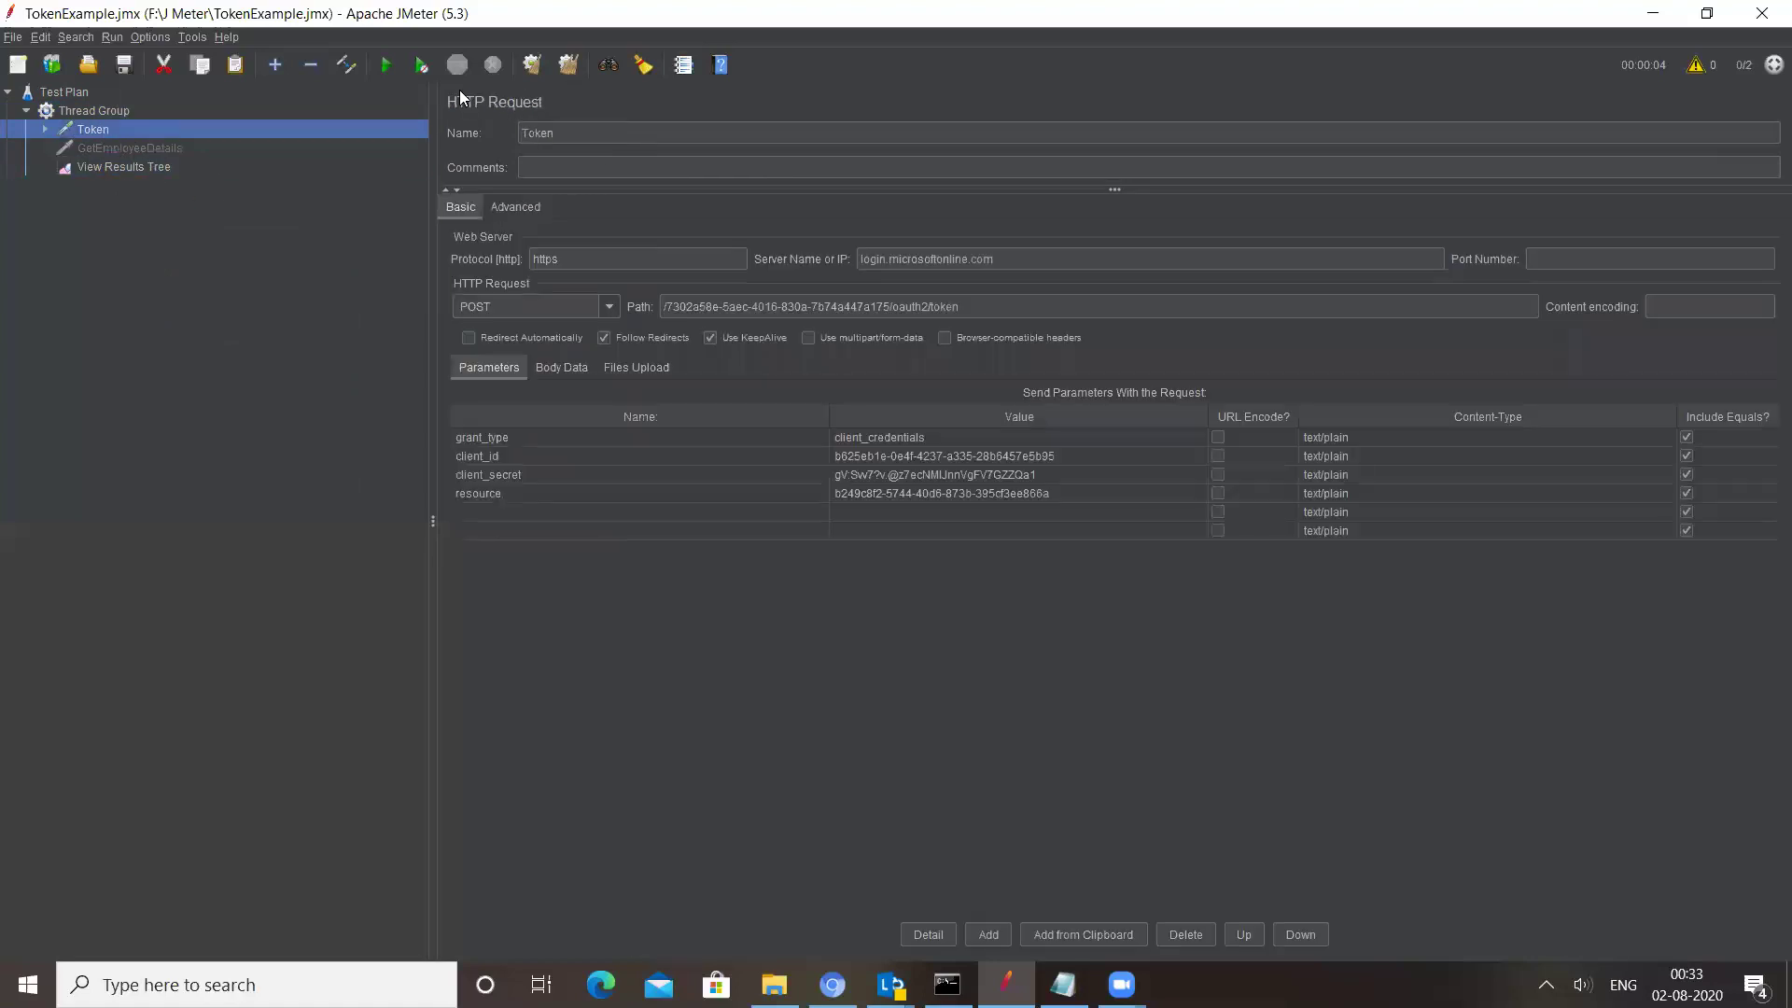
Run the test and view the Token sample's request body and response body in the View Results Tree
left_click(388, 68)
left_click(110, 165)
left_click(500, 330)
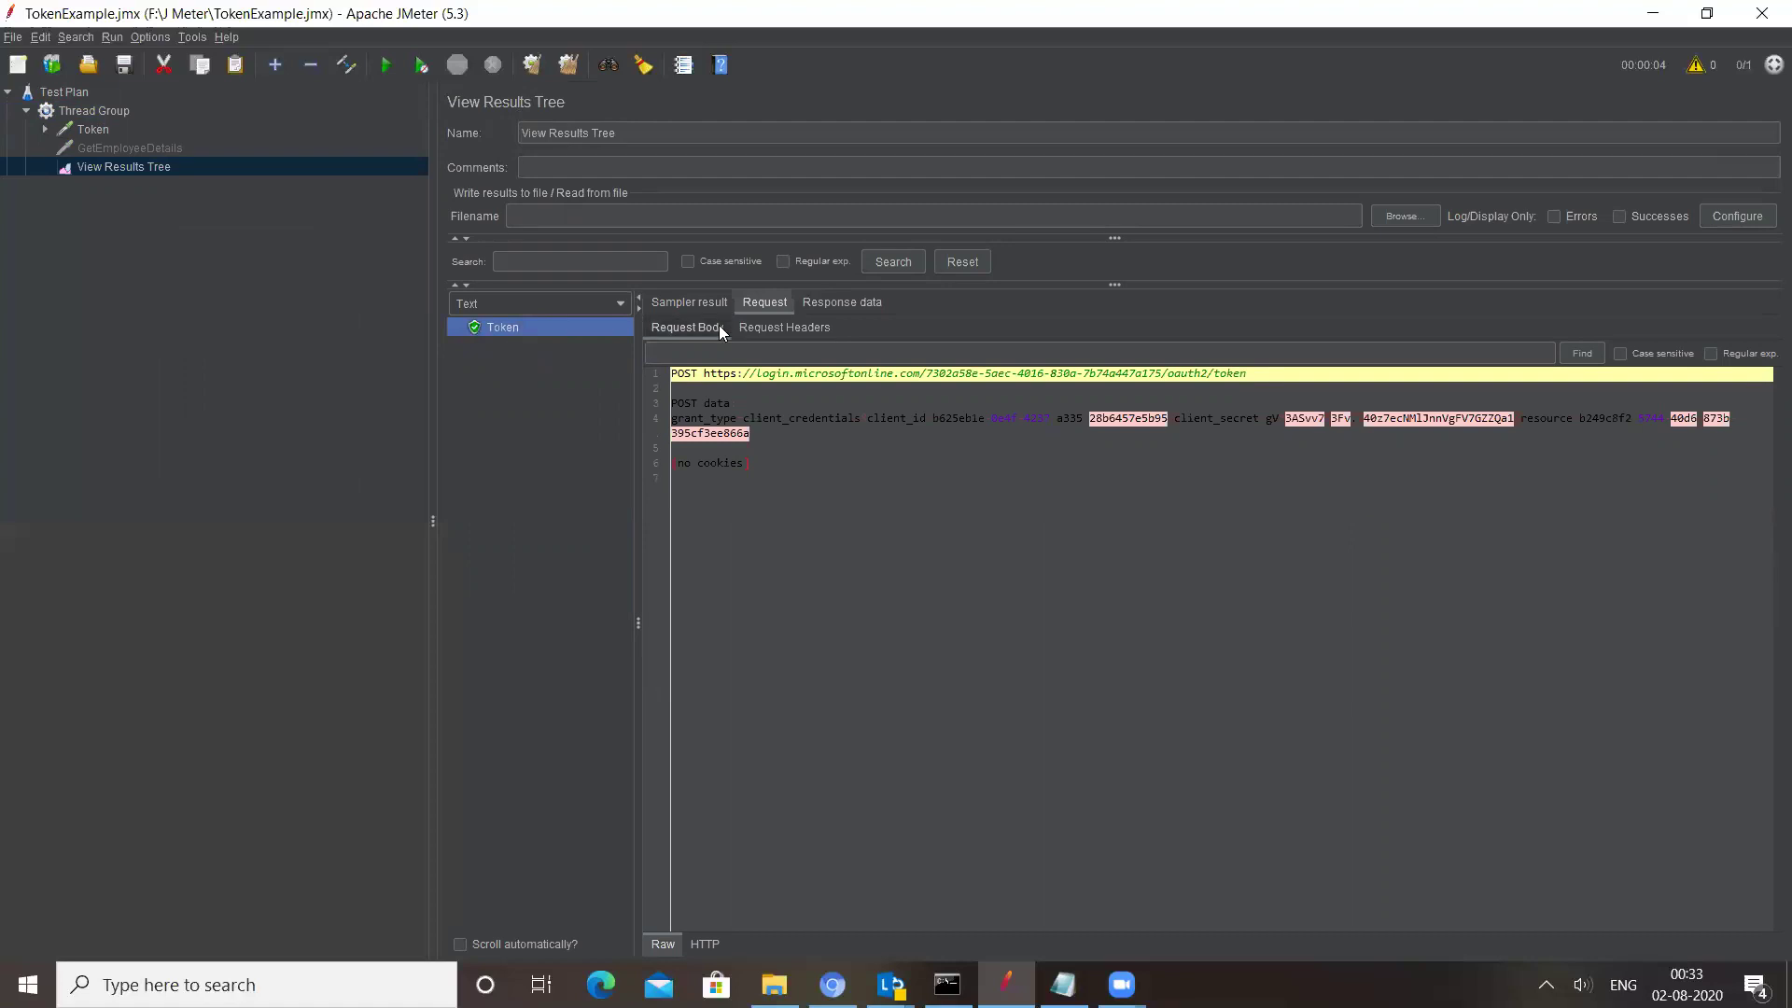
left_click(760, 306)
left_click_drag(796, 476, 728, 325)
left_click(821, 301)
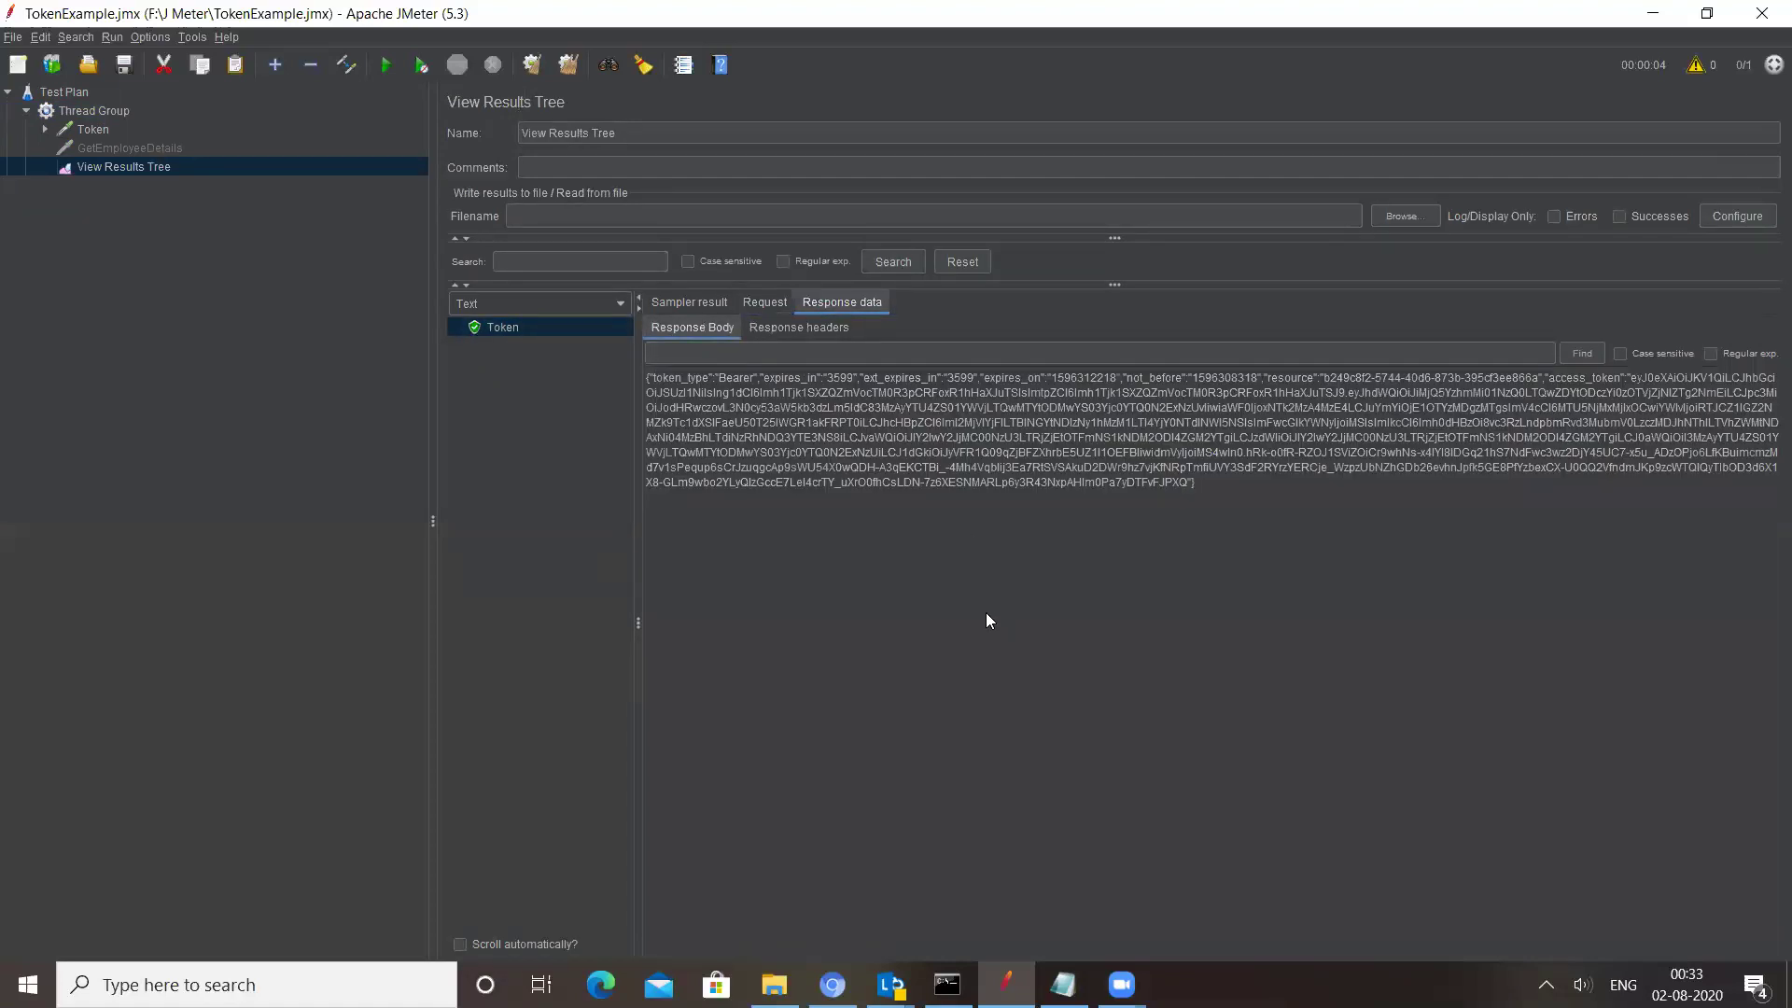
Highlight the access token value in the Token sample's response body
left_click_drag(680, 381, 1256, 494)
left_click(1262, 495)
left_click_drag(1631, 378, 1606, 476)
left_click(1625, 386)
left_click_drag(1635, 377, 1154, 480)
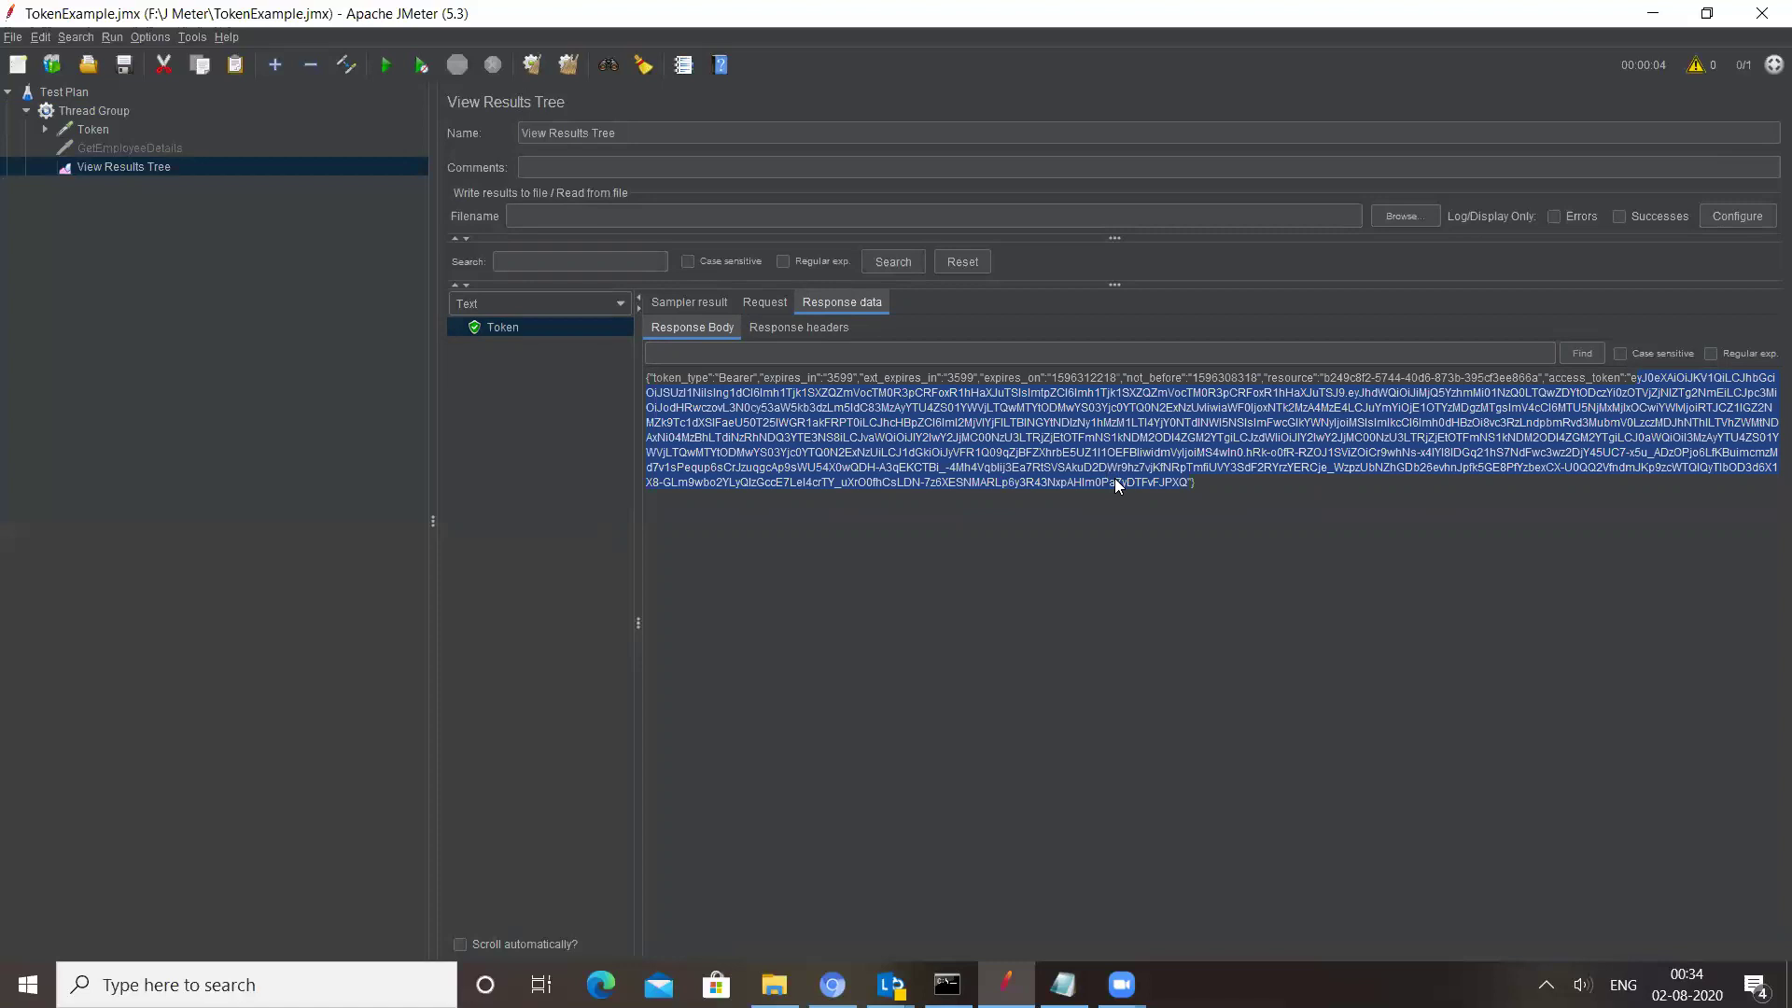
Expand the Token request and view its JSON Extractor and Regular Expression Extractor
left_click(44, 129)
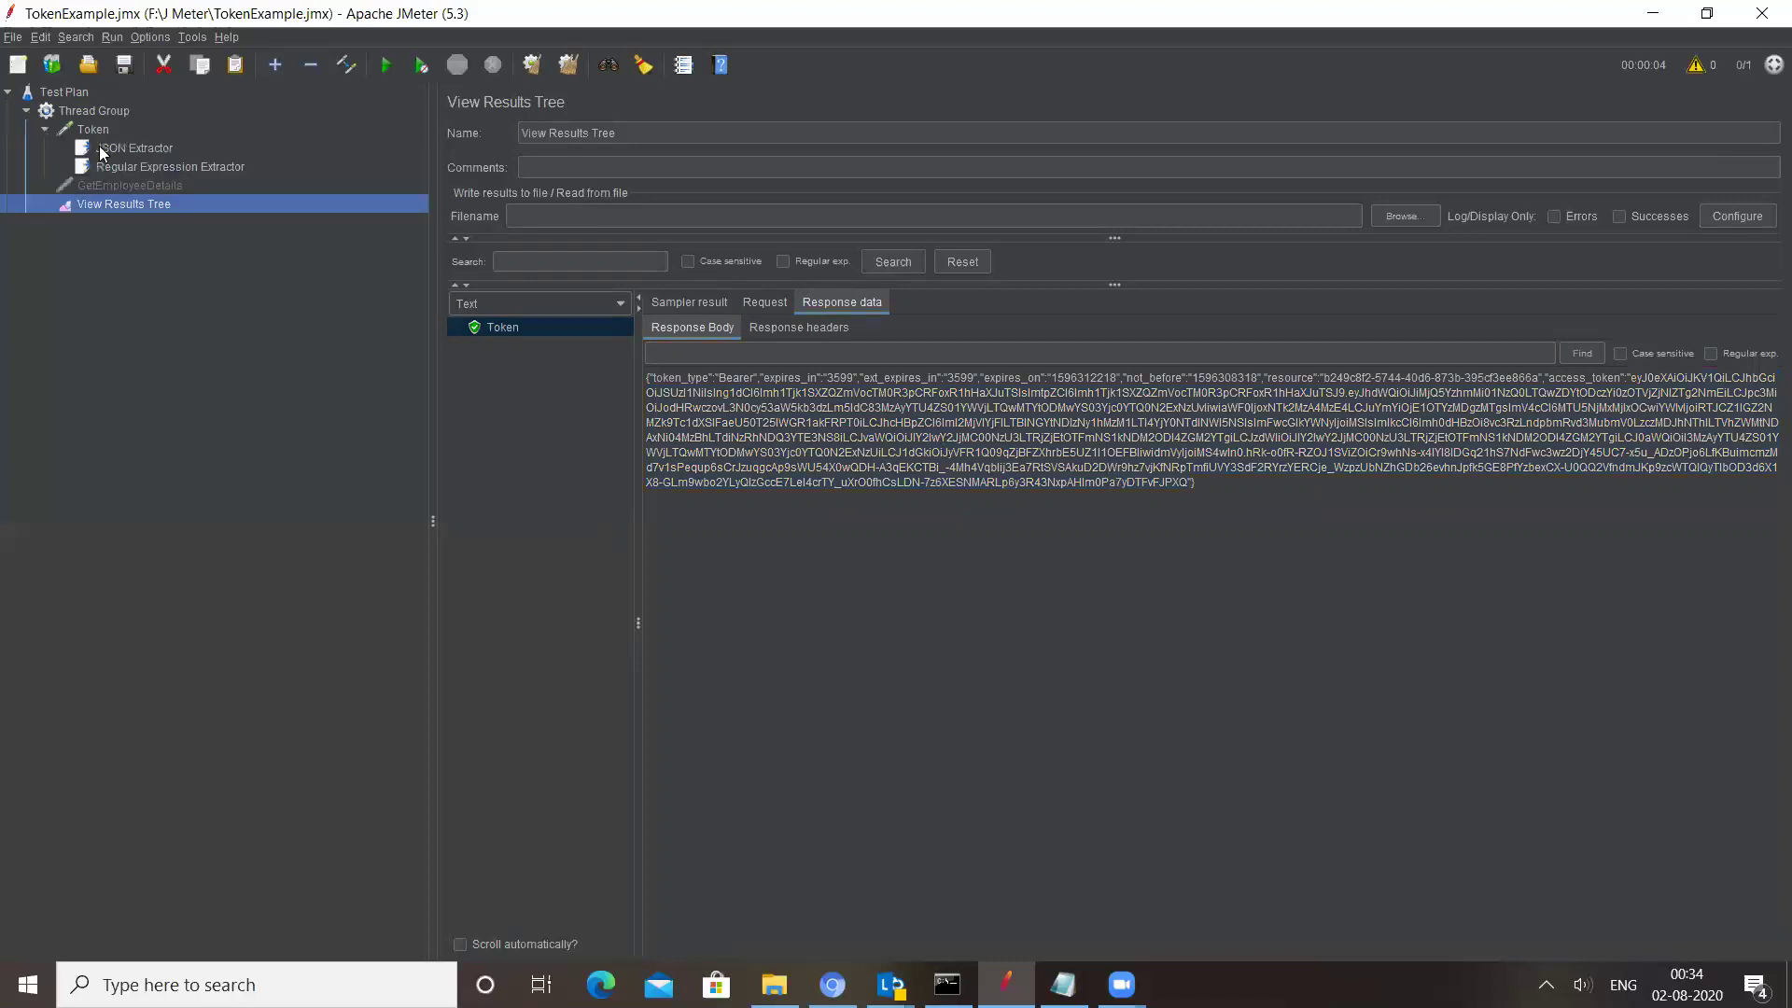
left_click(154, 149)
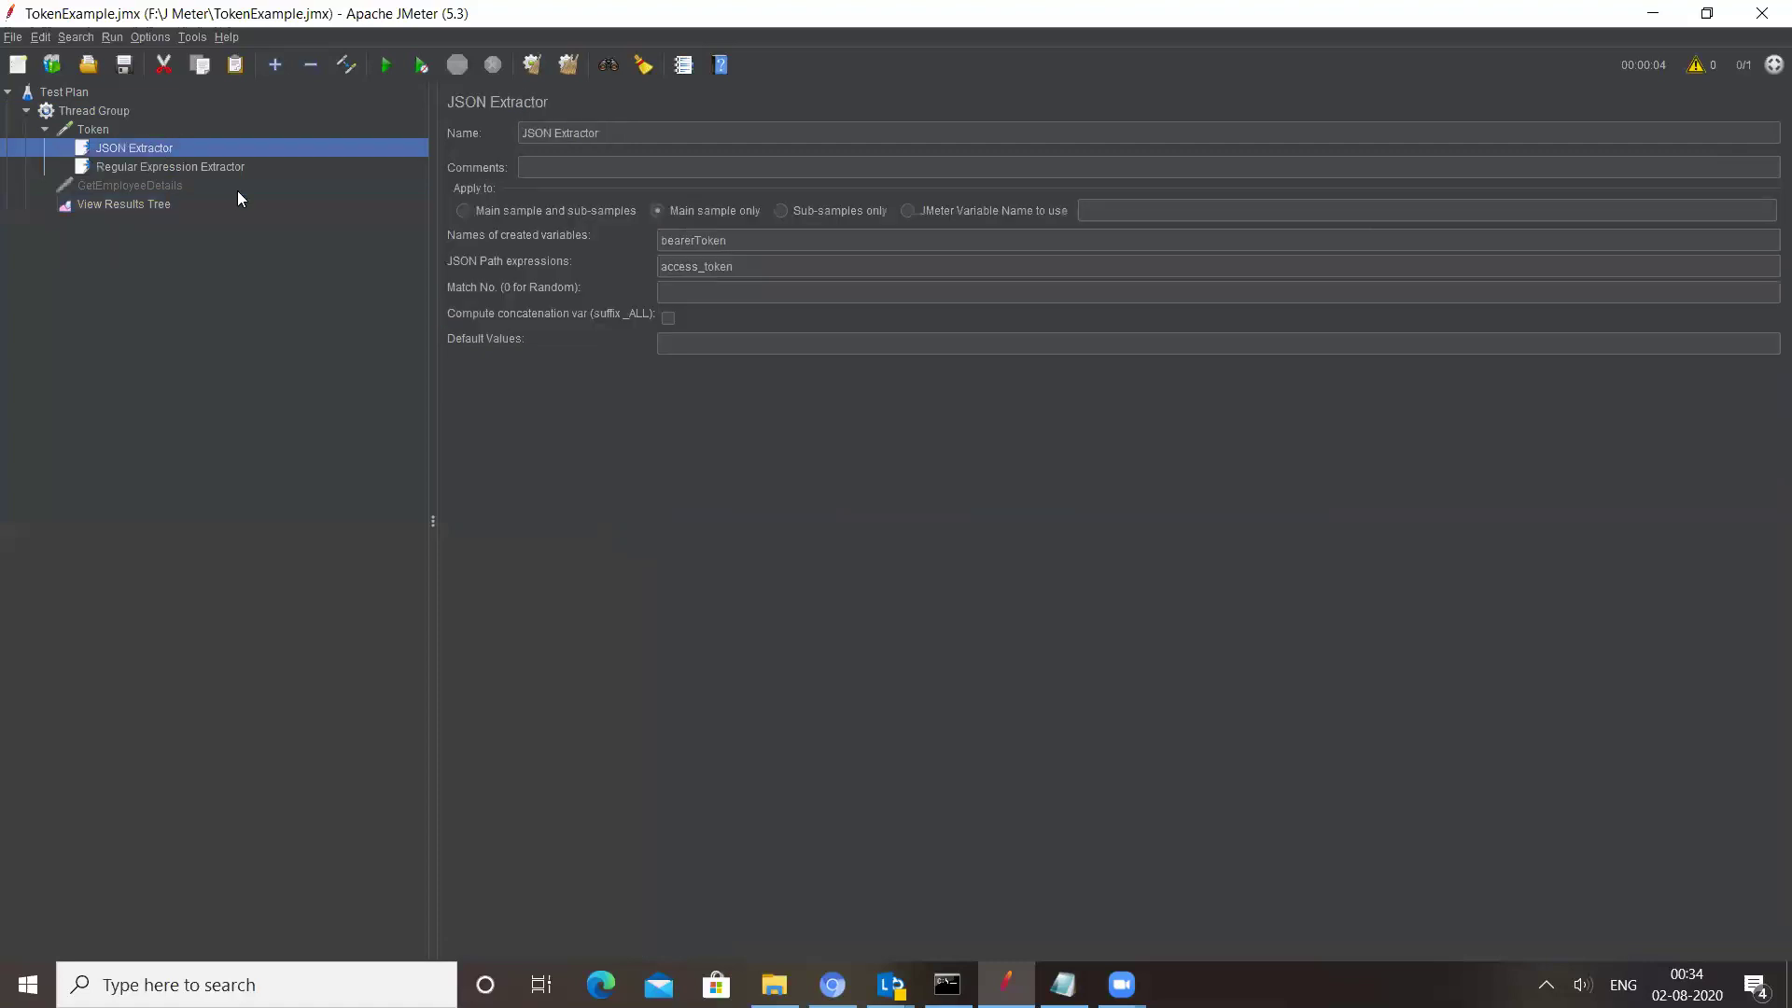
left_click(177, 167)
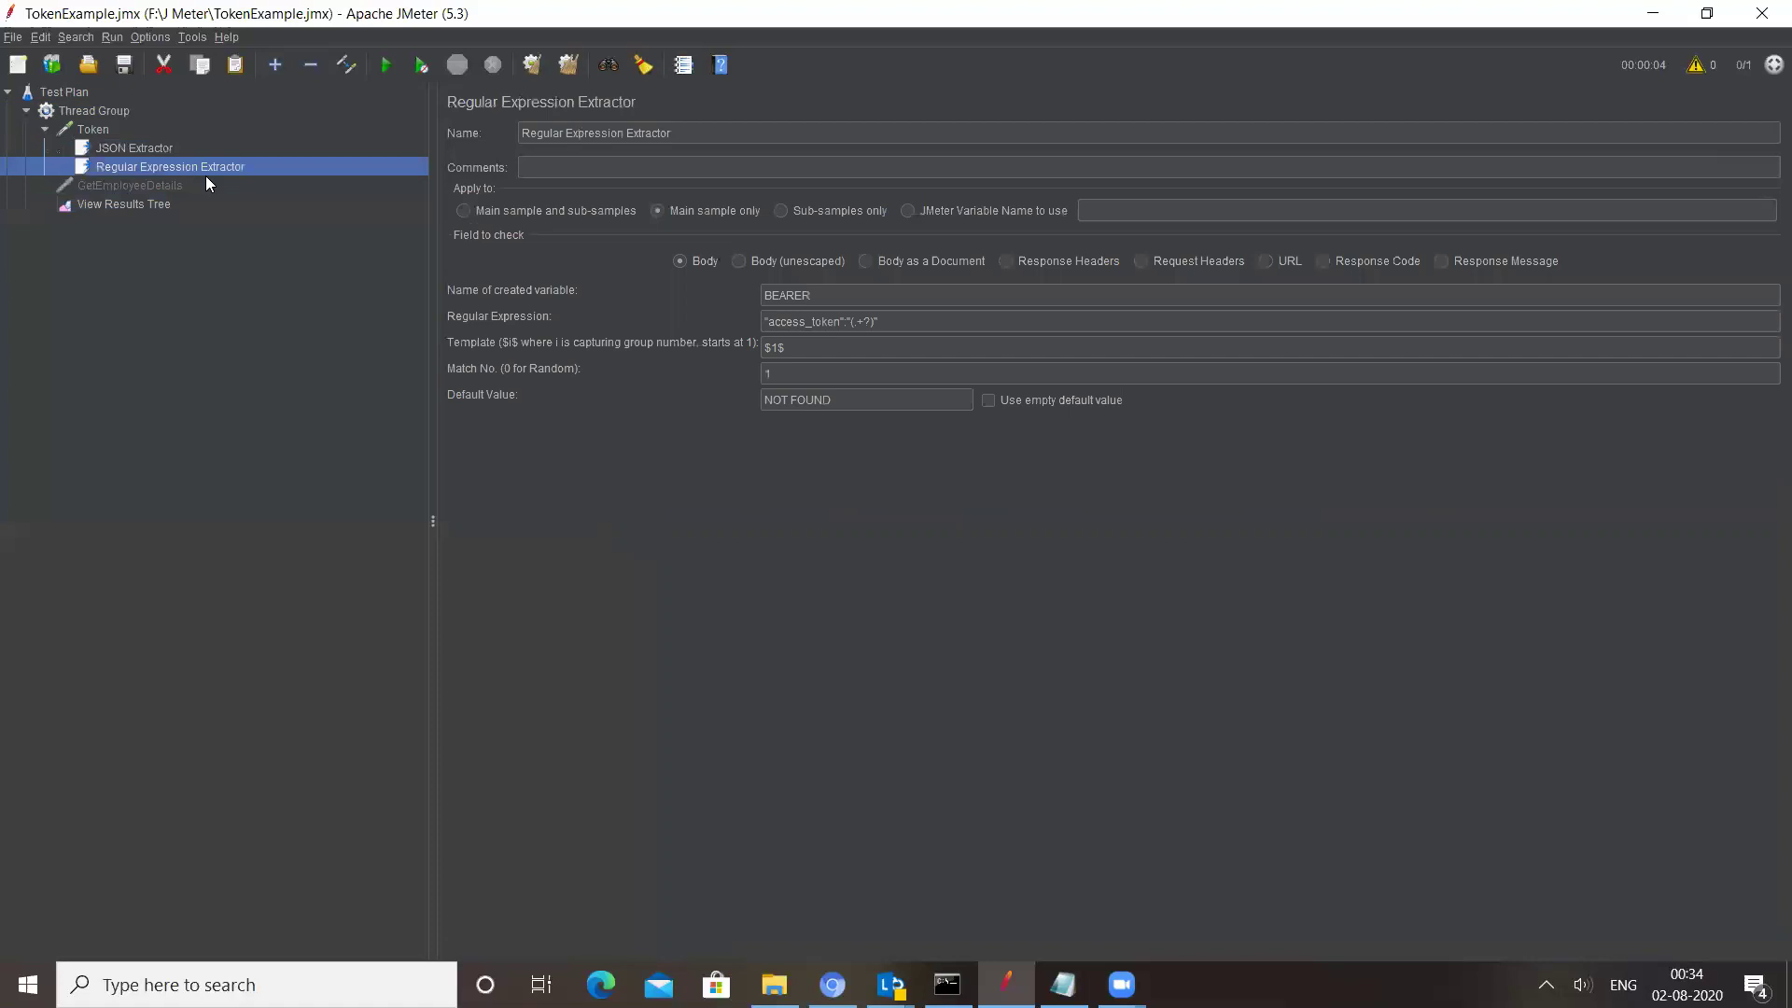
left_click(134, 150)
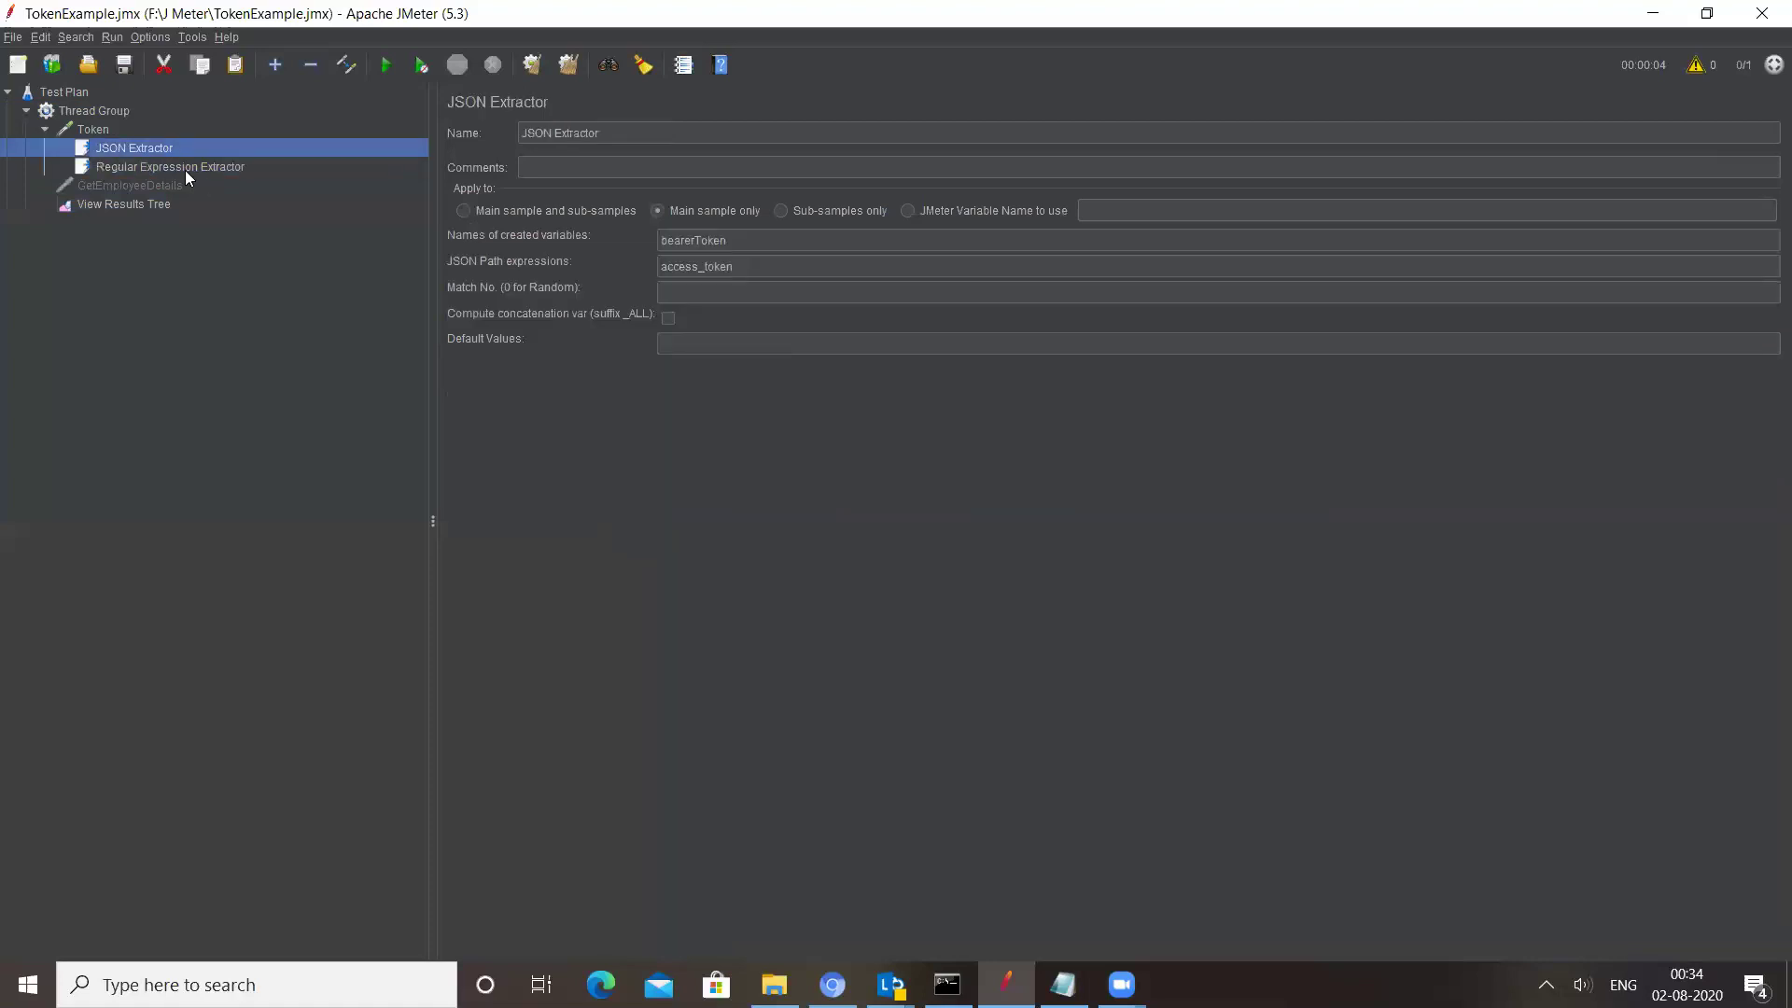
Look up the JSON Extractor and Regular Expression Extractor among the post processors available for the Thread Group and the Token request
right_click(101, 111)
mouse_move(143, 121)
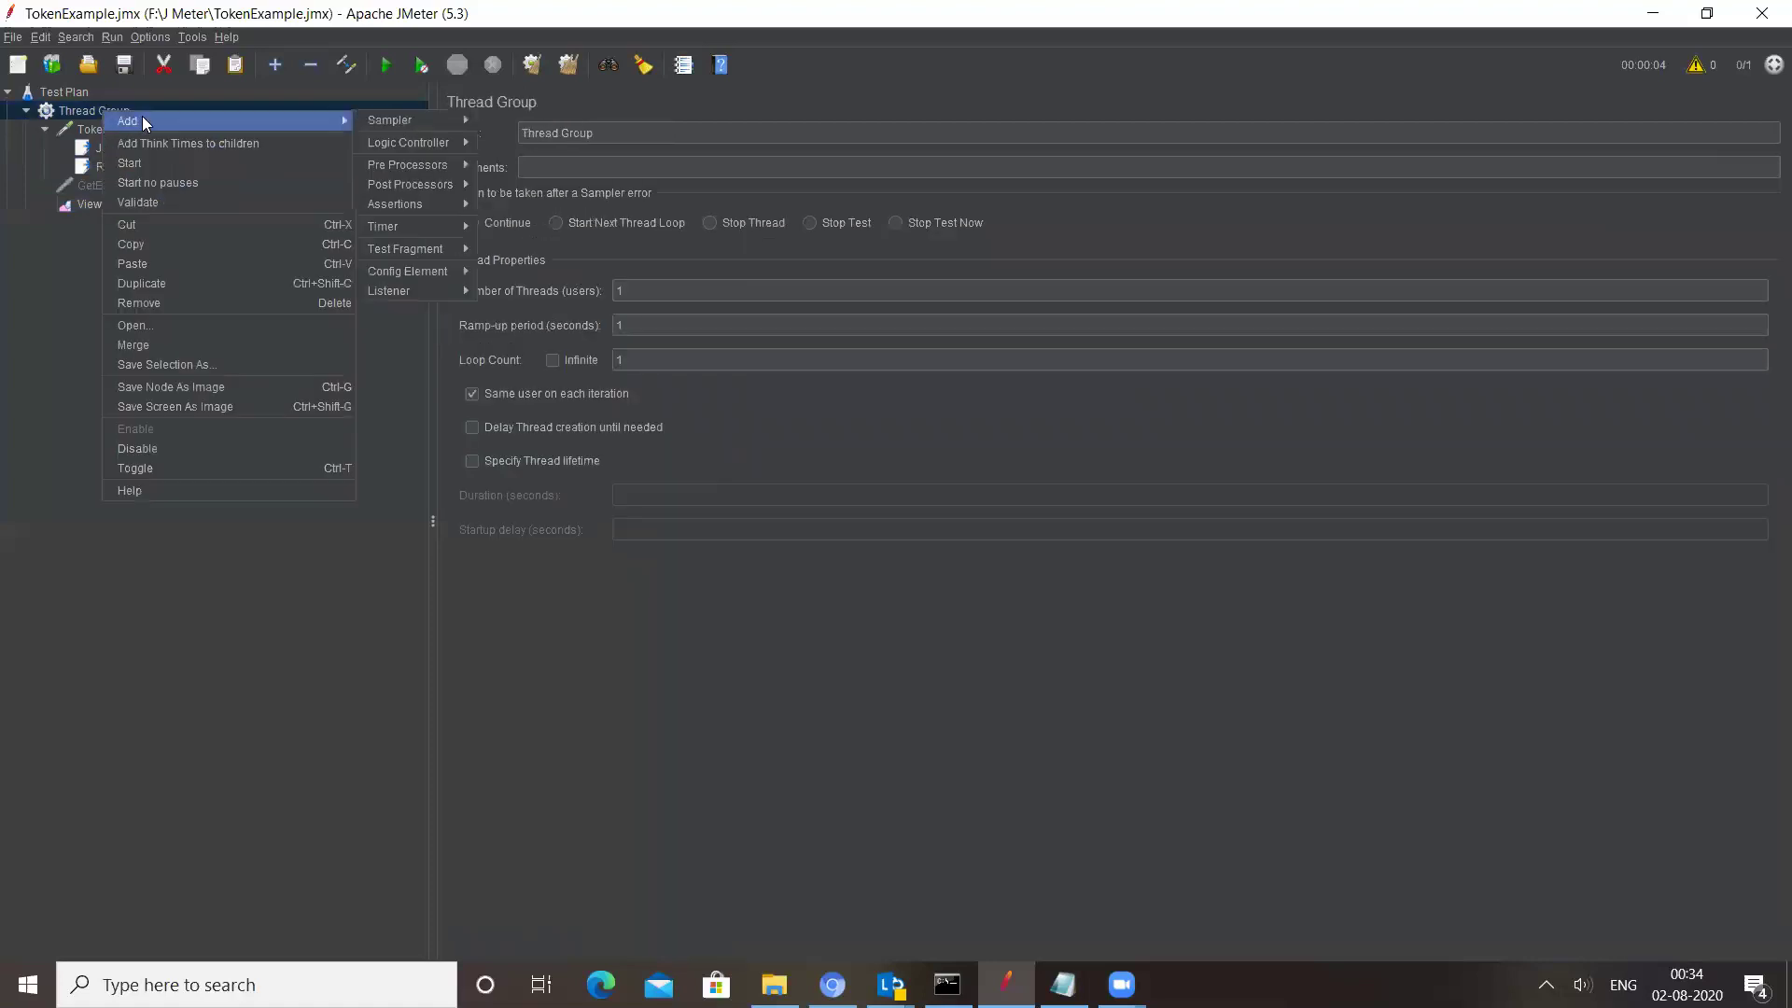
mouse_move(417, 179)
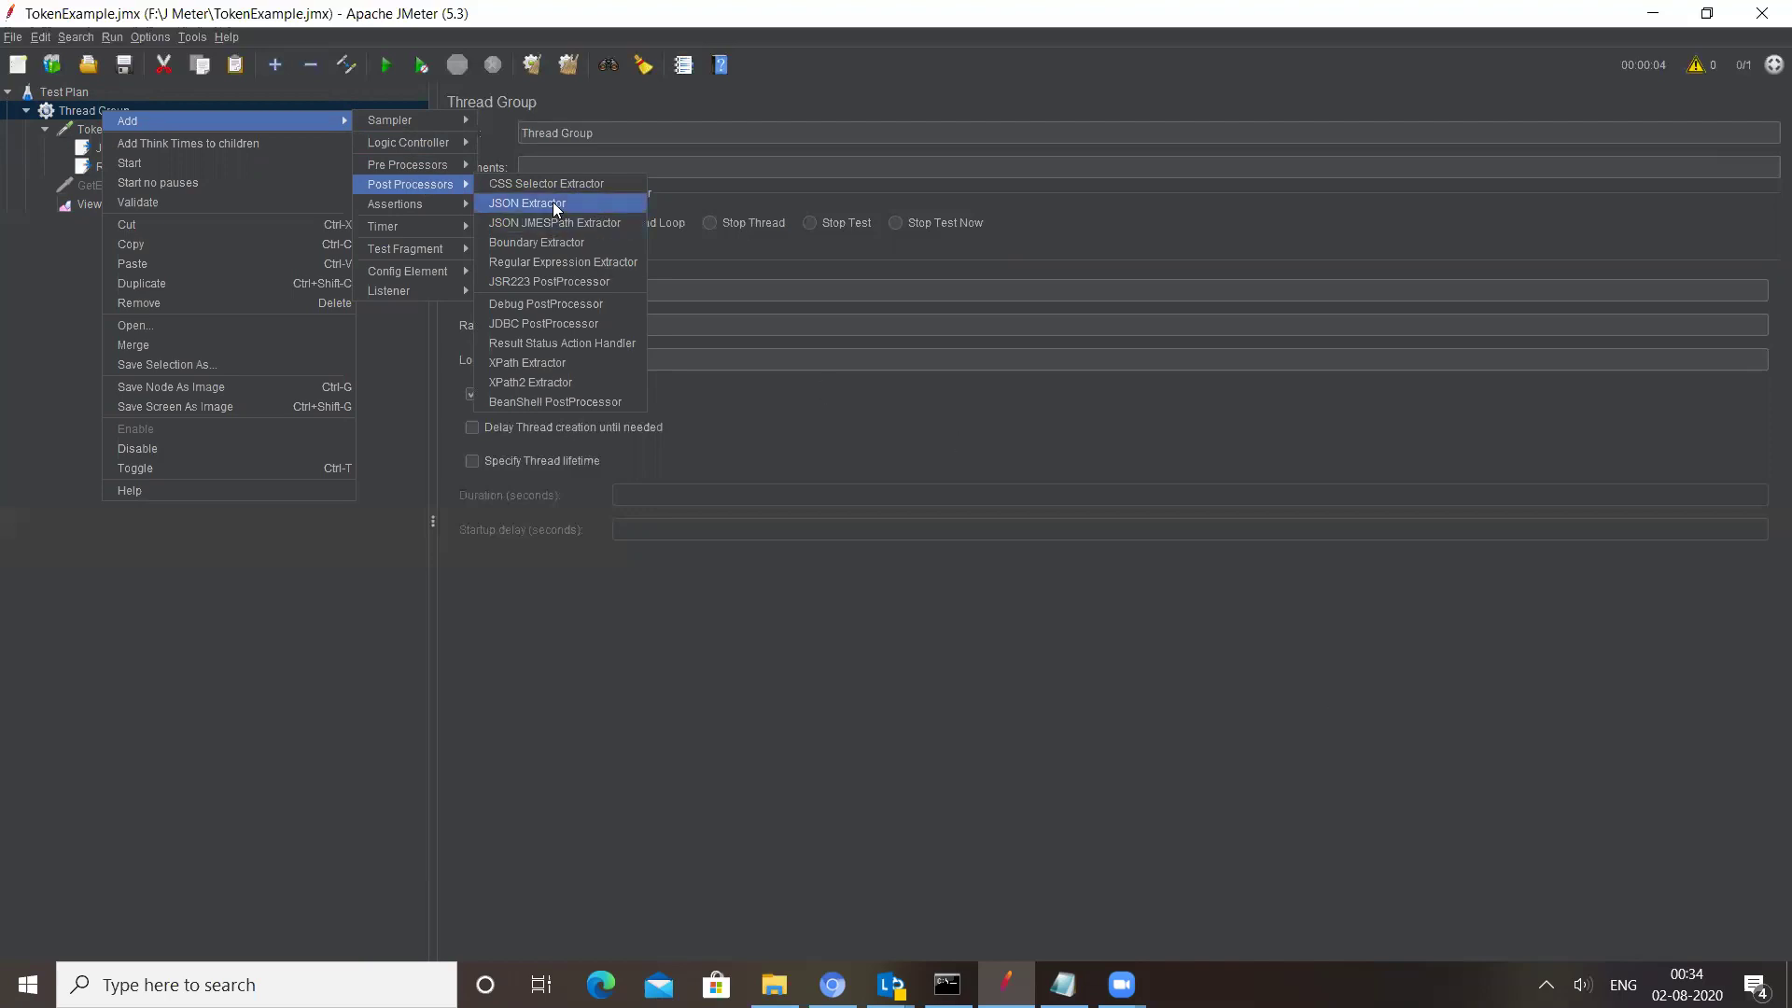
left_click(1064, 648)
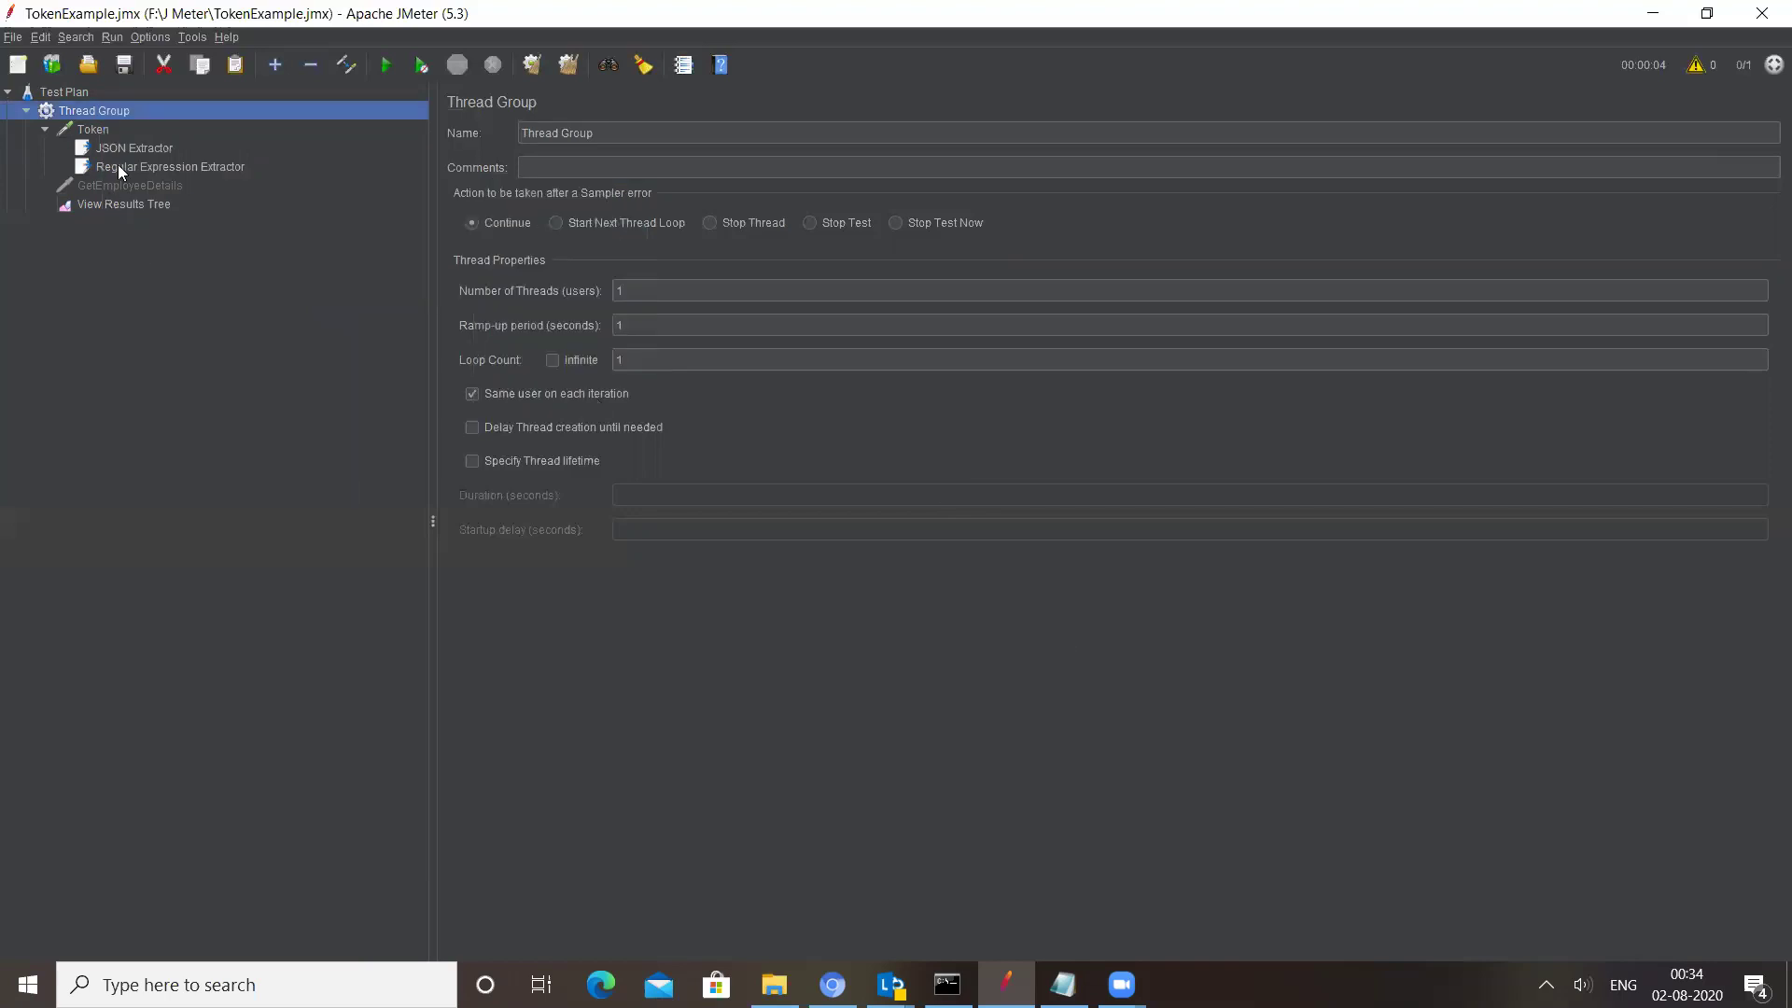
left_click(118, 166)
right_click(112, 134)
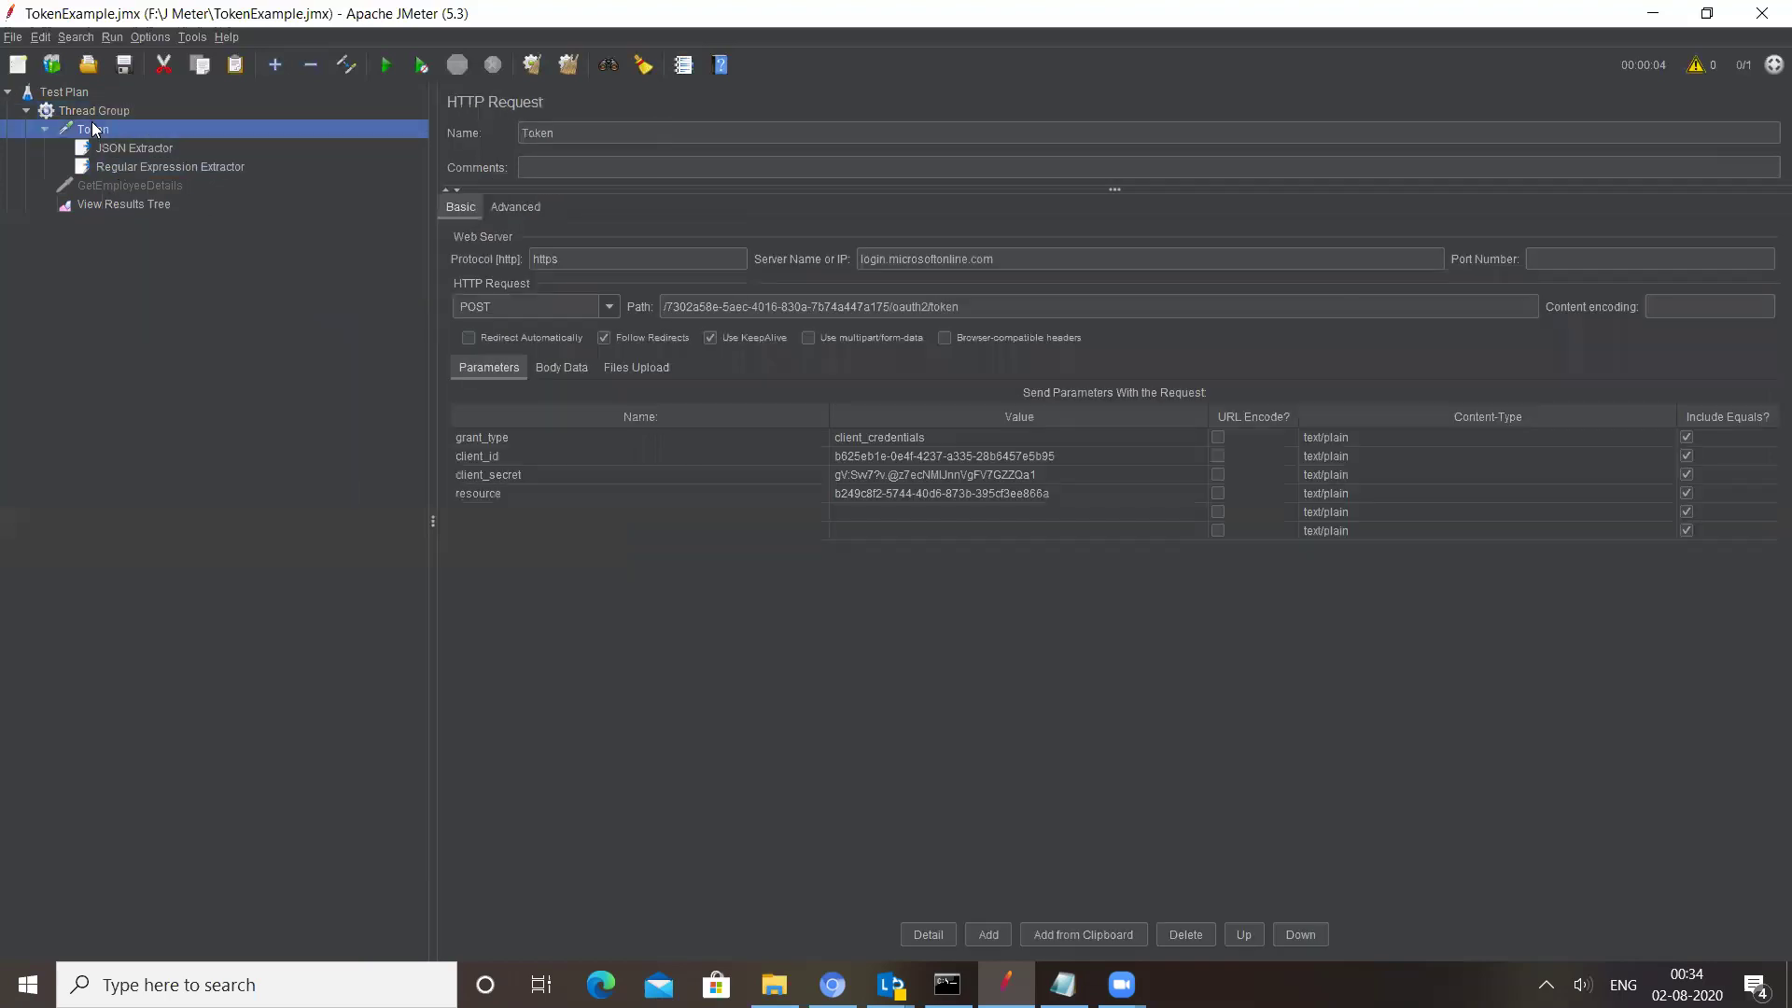
mouse_move(257, 136)
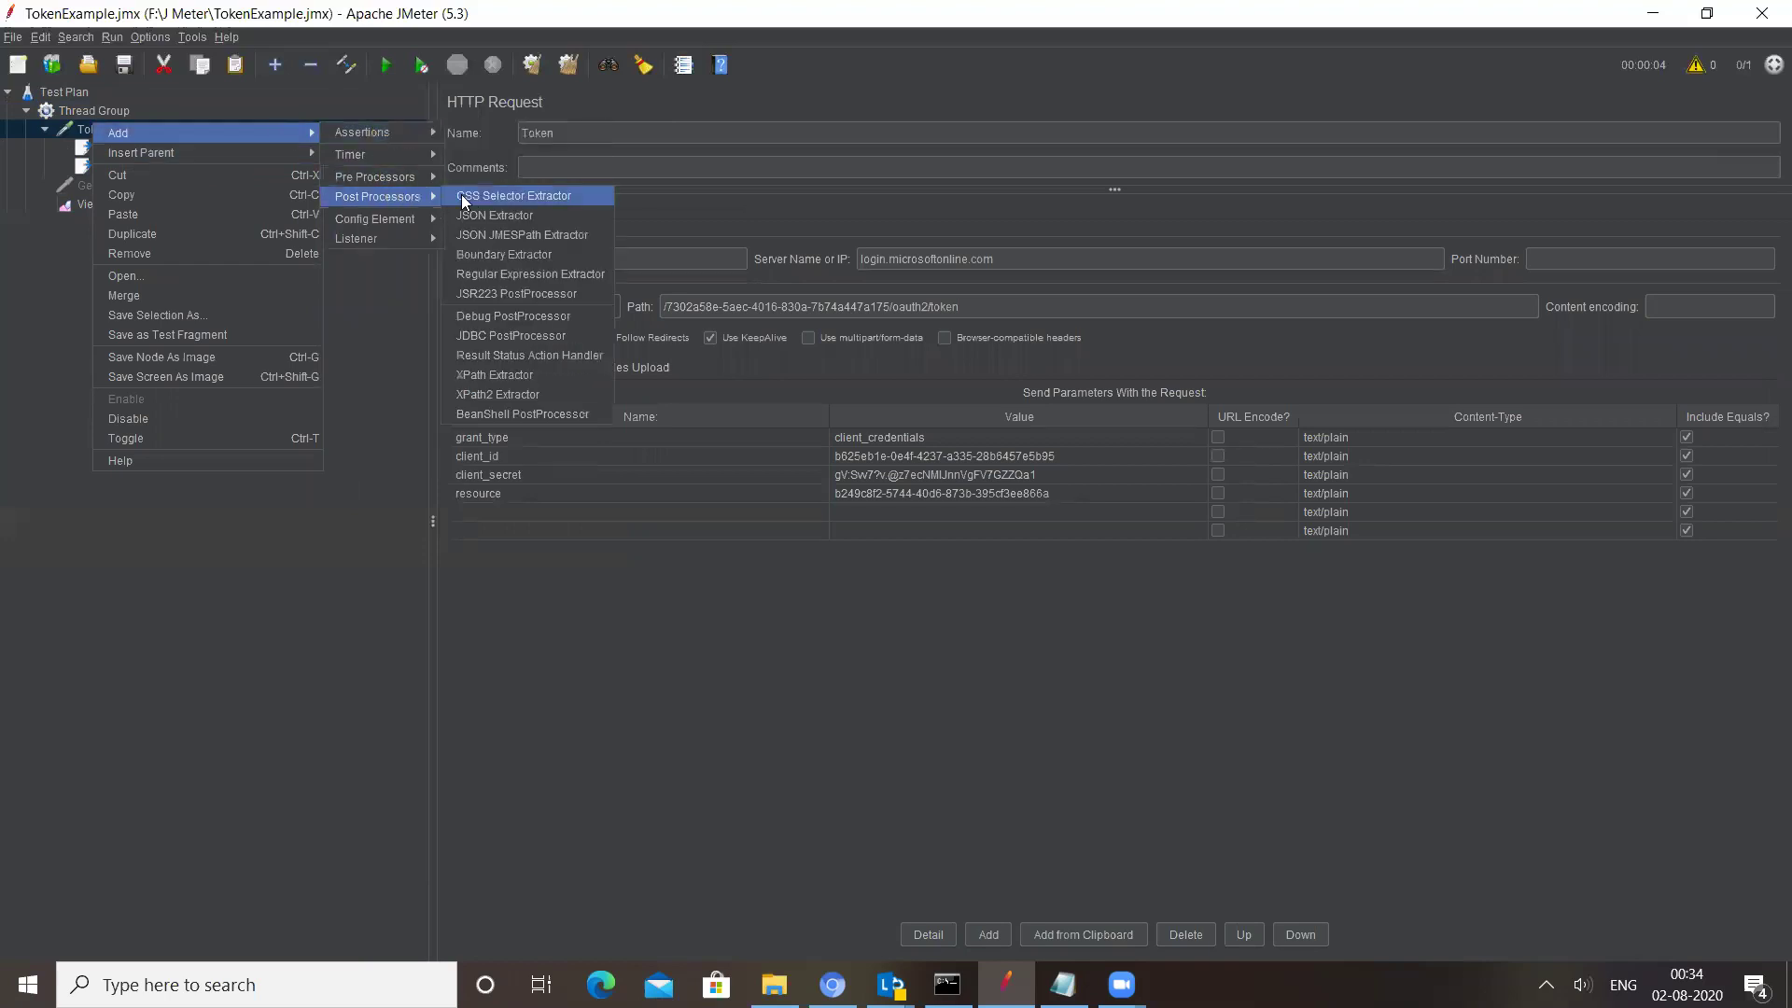
left_click(505, 276)
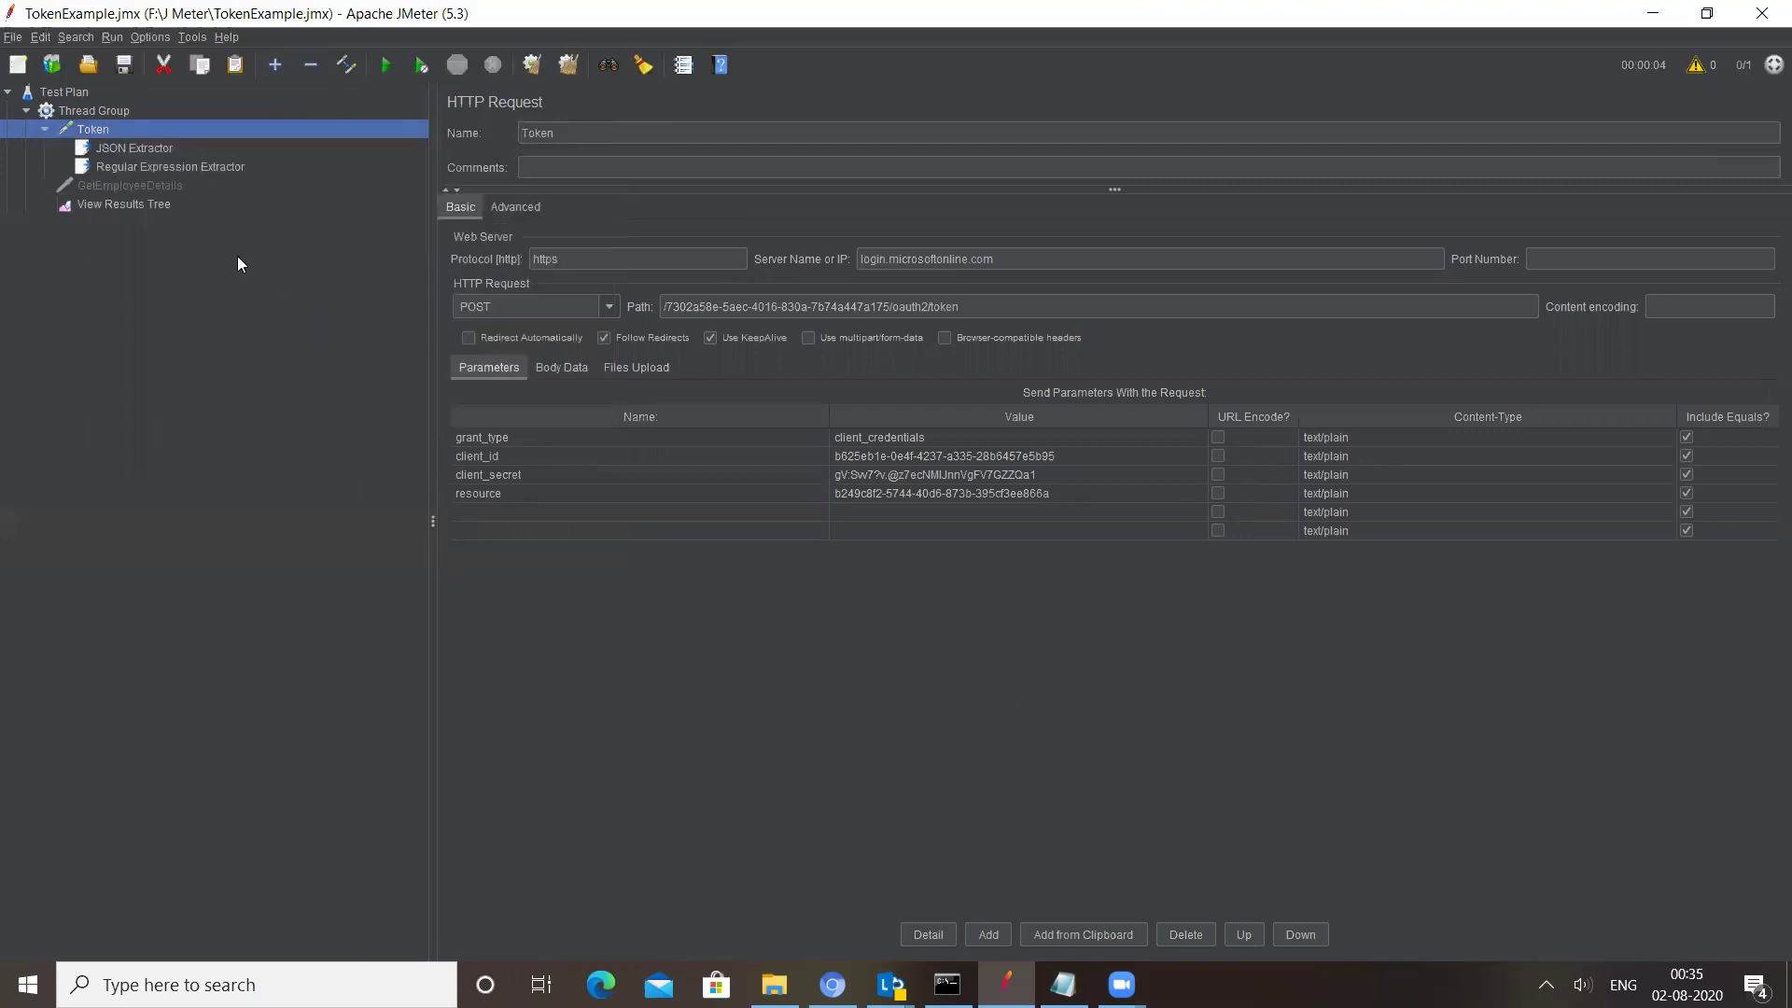
Examine the created variable name and the JSON Path expression of the Token request's JSON Extractor
left_click(127, 149)
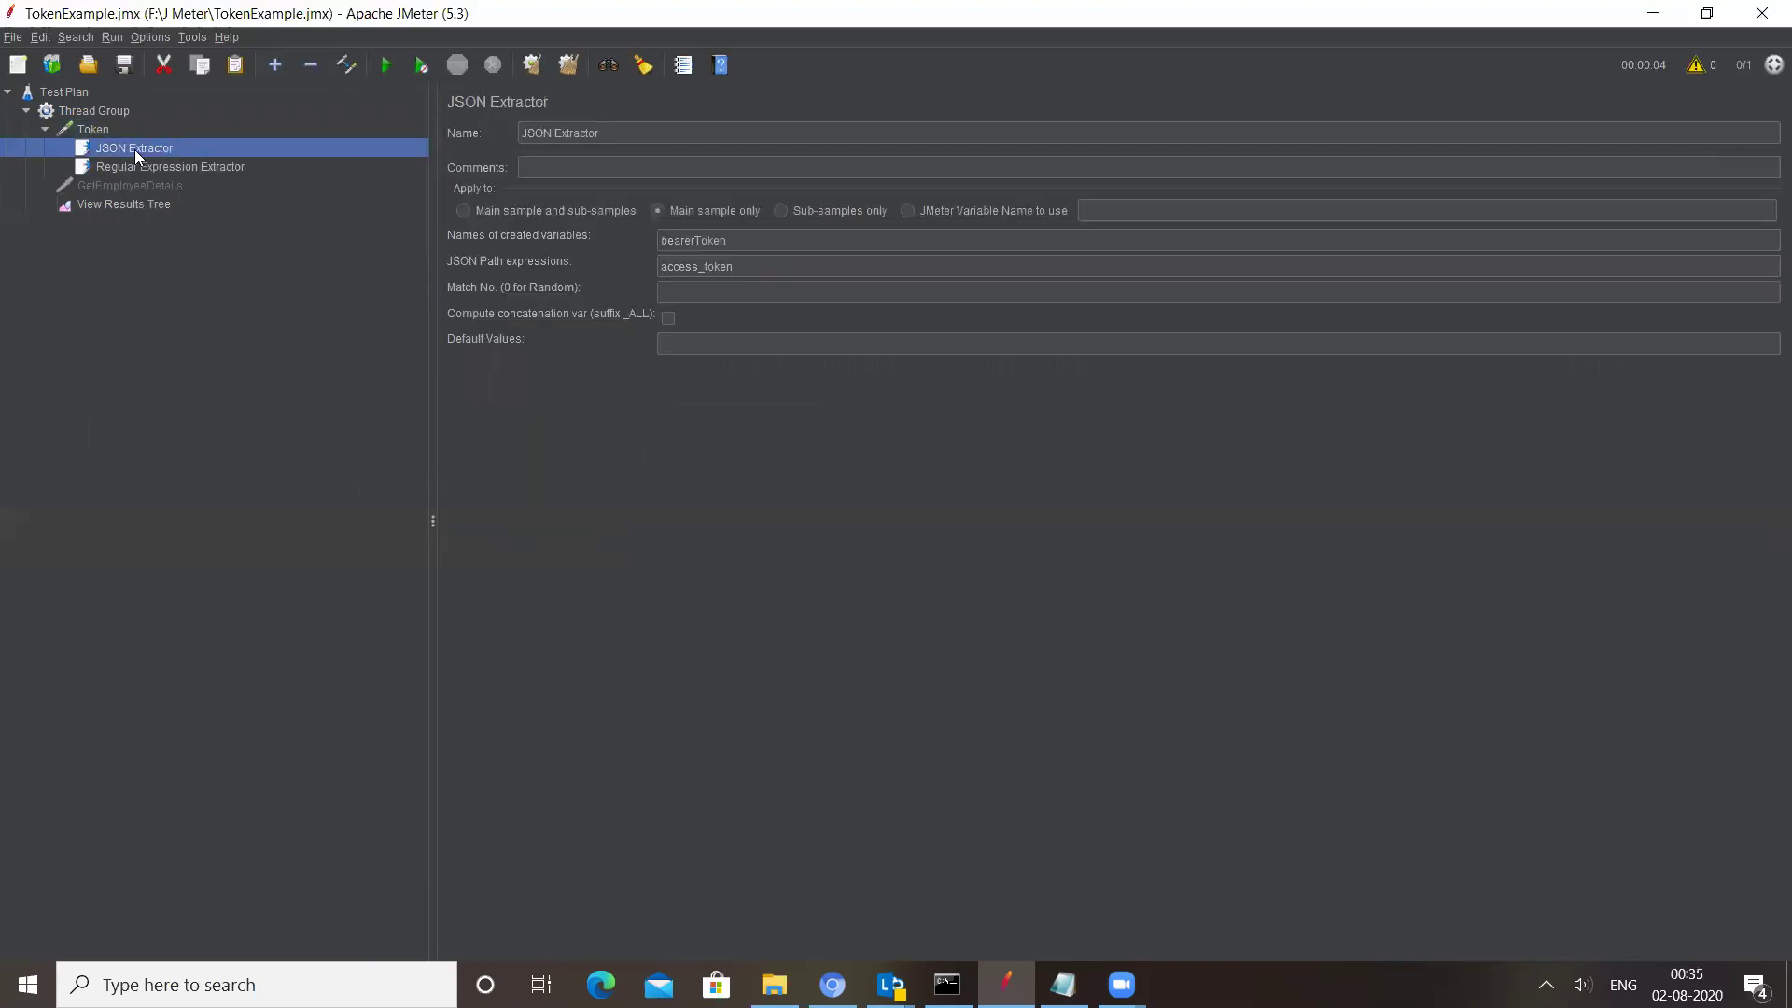
left_click(692, 241)
left_click_drag(761, 240, 664, 236)
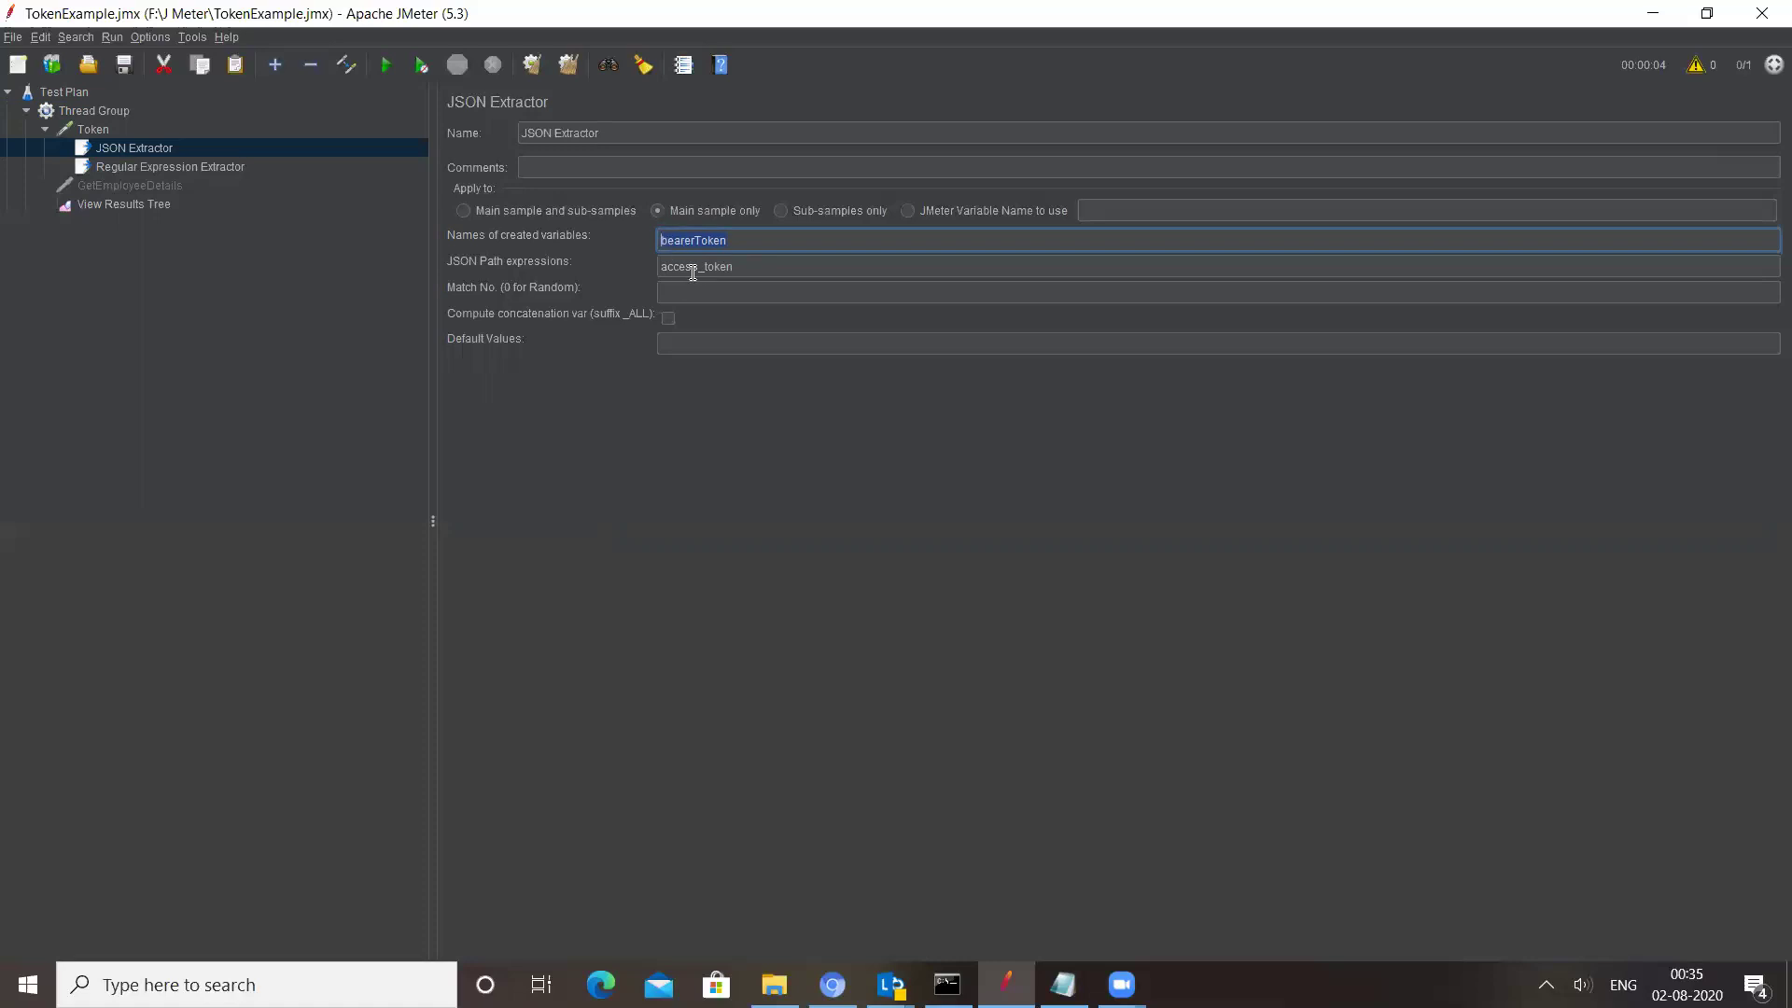
left_click(745, 269)
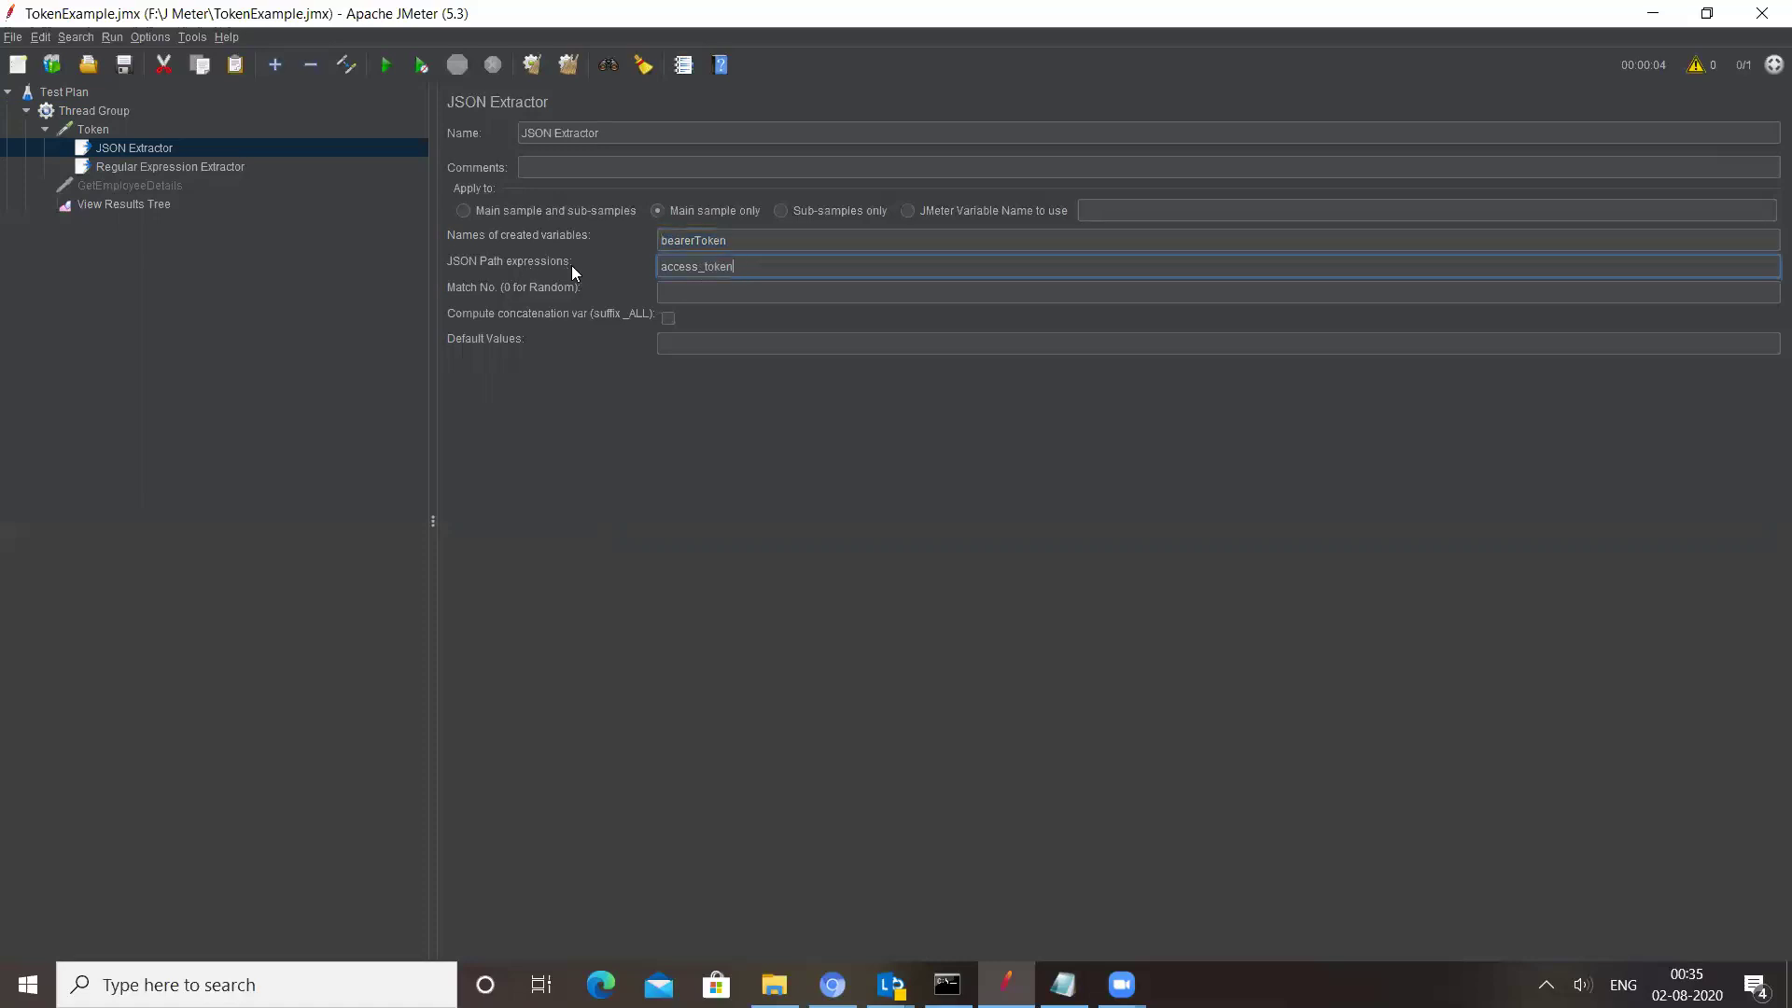
Compare the access_token key in the Token response body with the JSON Extractor's path expression and variable name
left_click(109, 205)
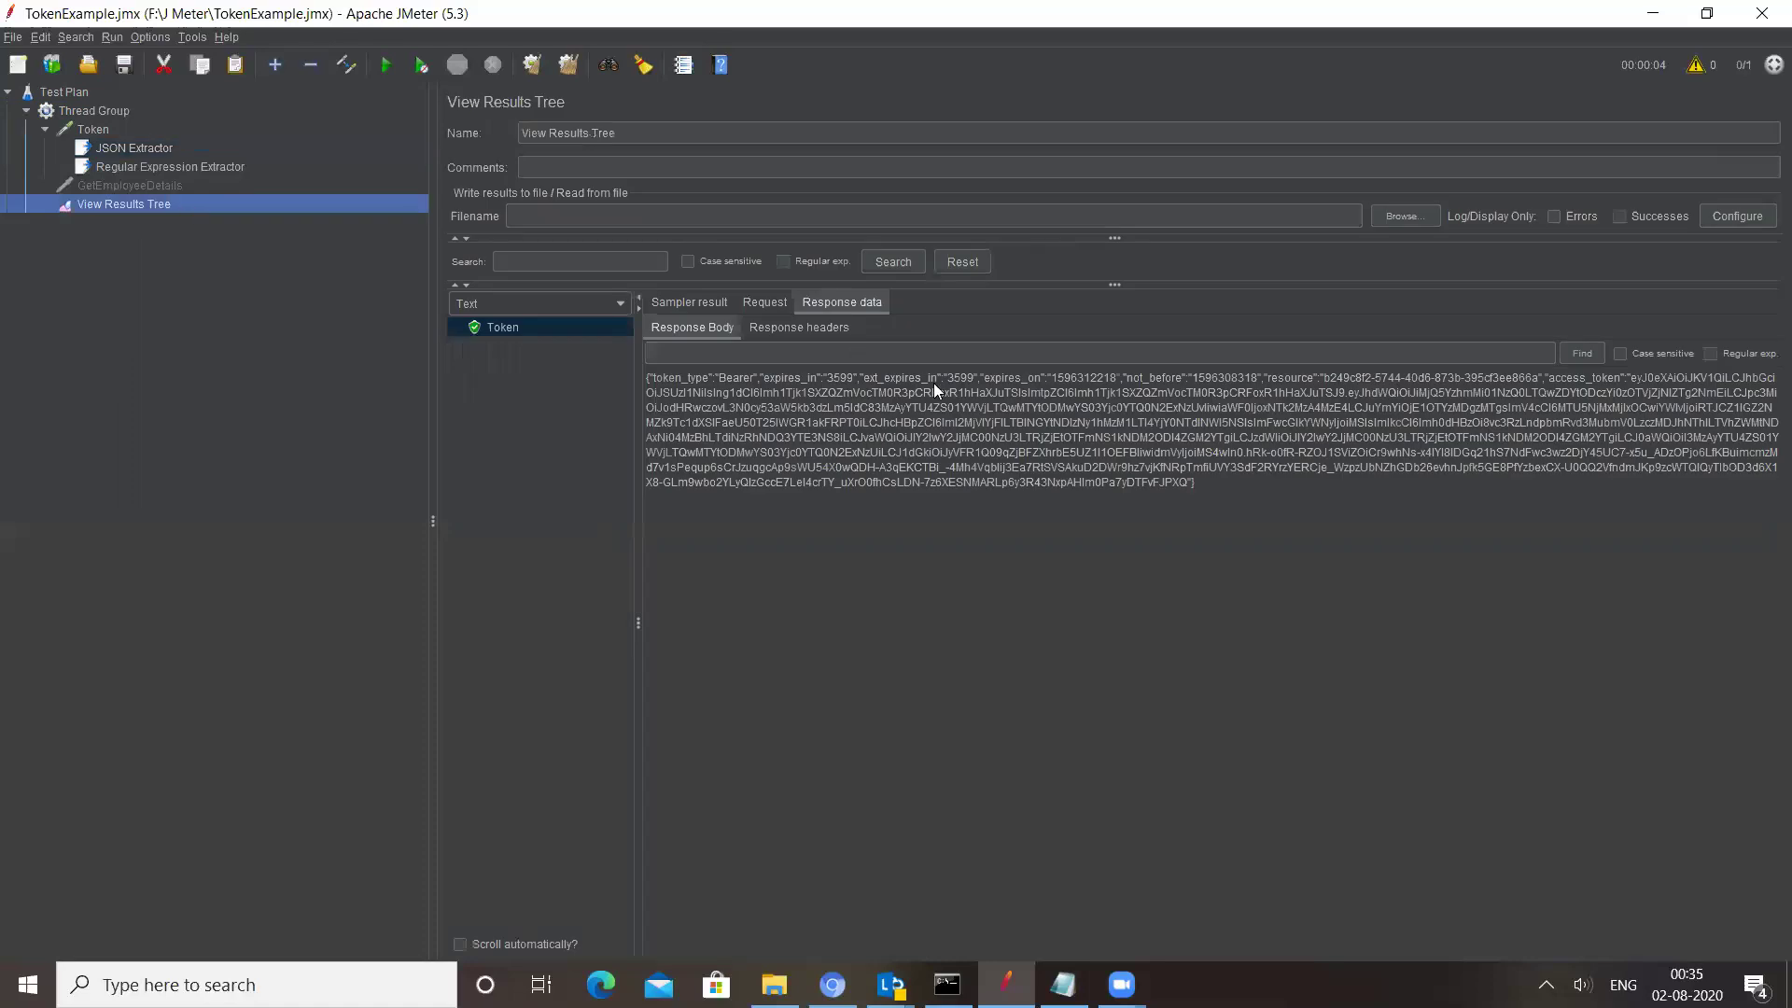
left_click_drag(1630, 380, 1646, 469)
left_click(1626, 381)
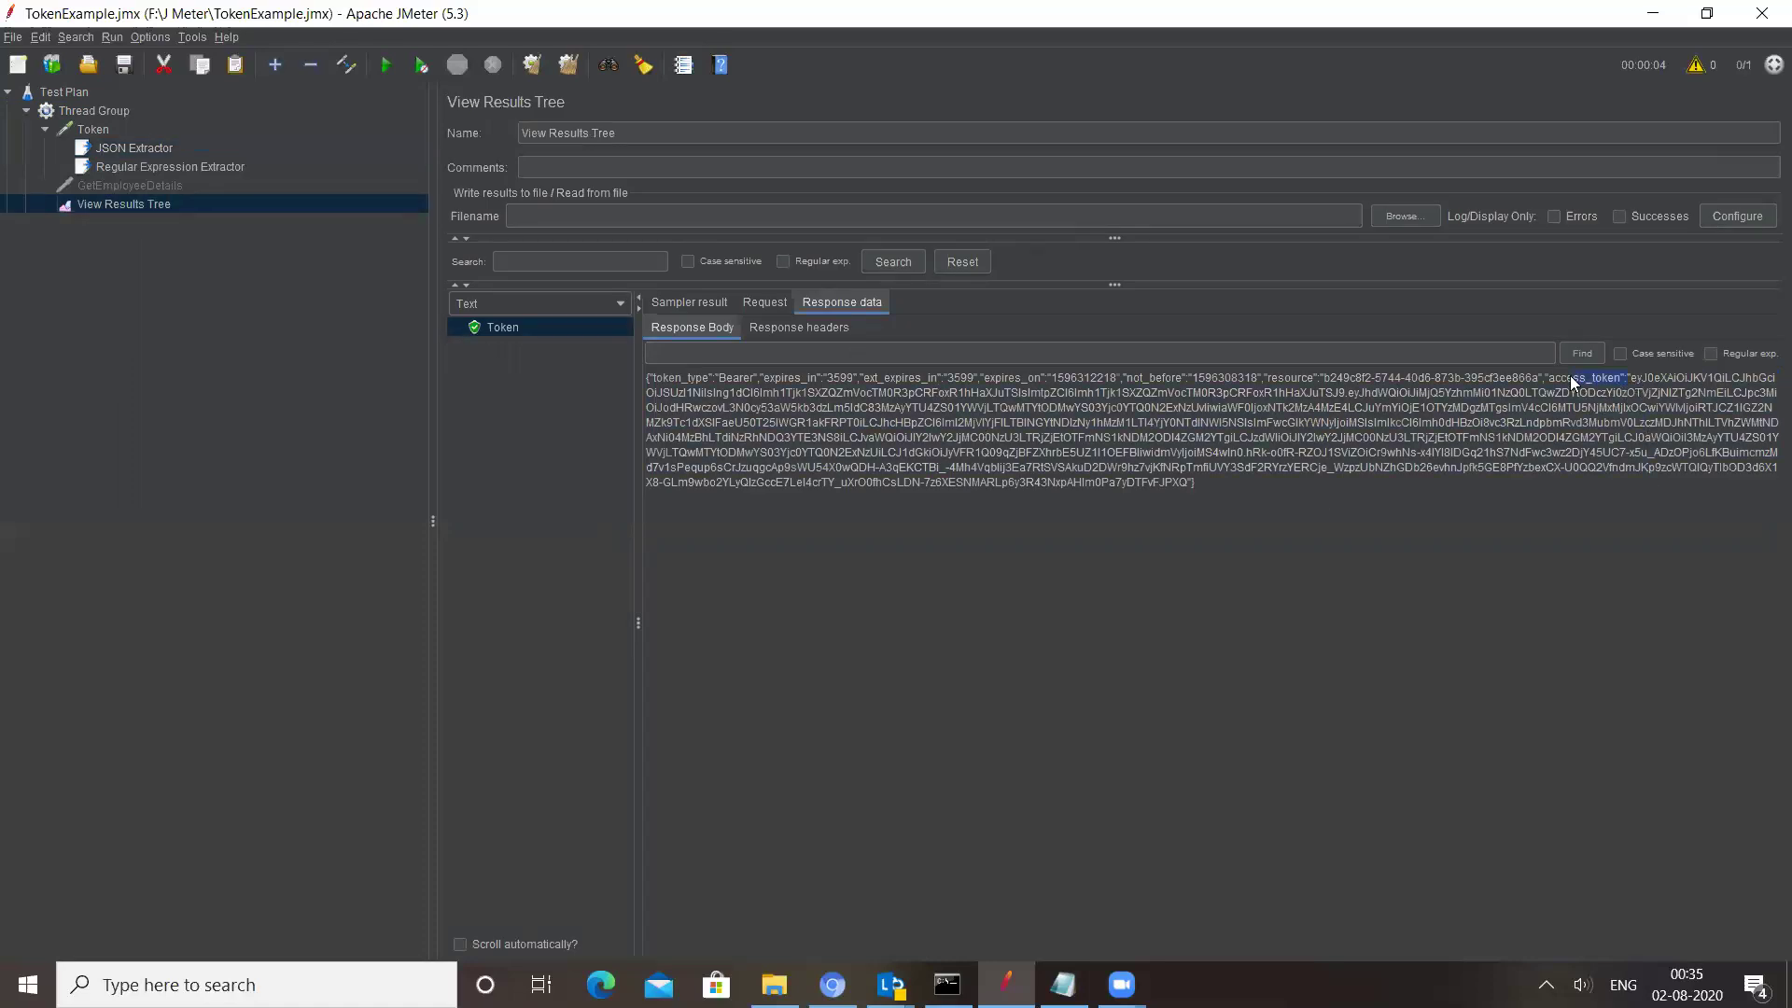
left_click(116, 151)
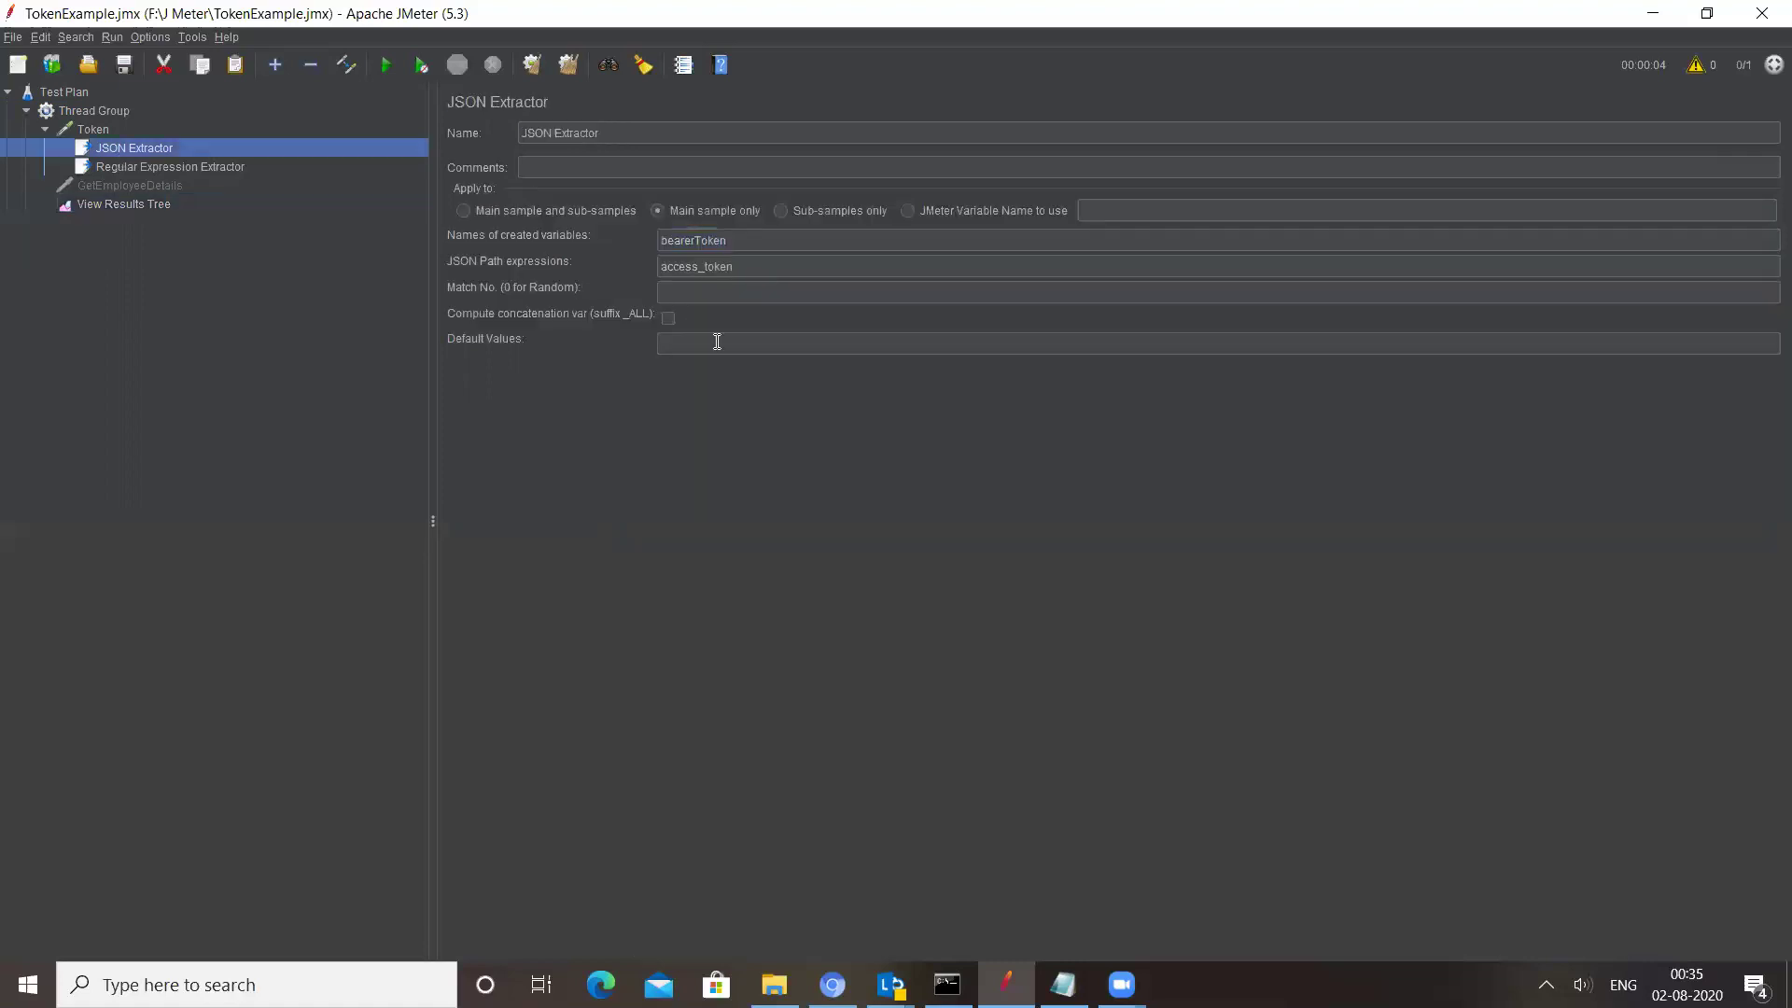
left_click(690, 267)
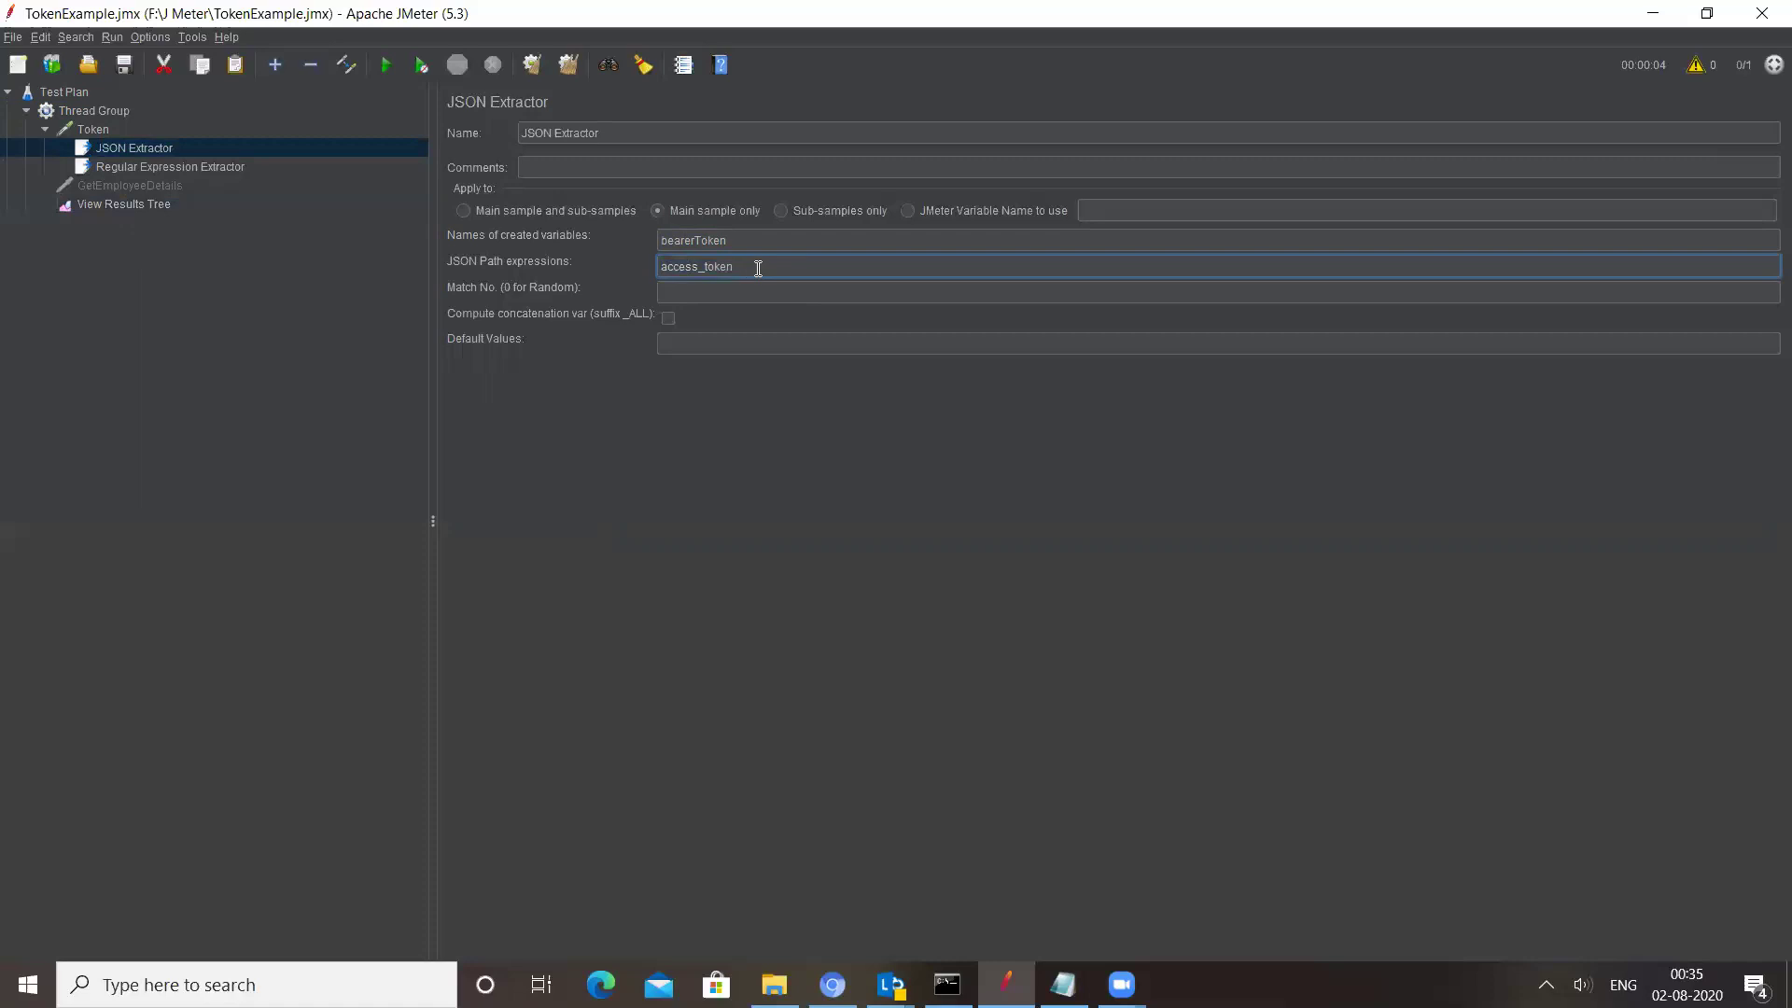
double_click(696, 240)
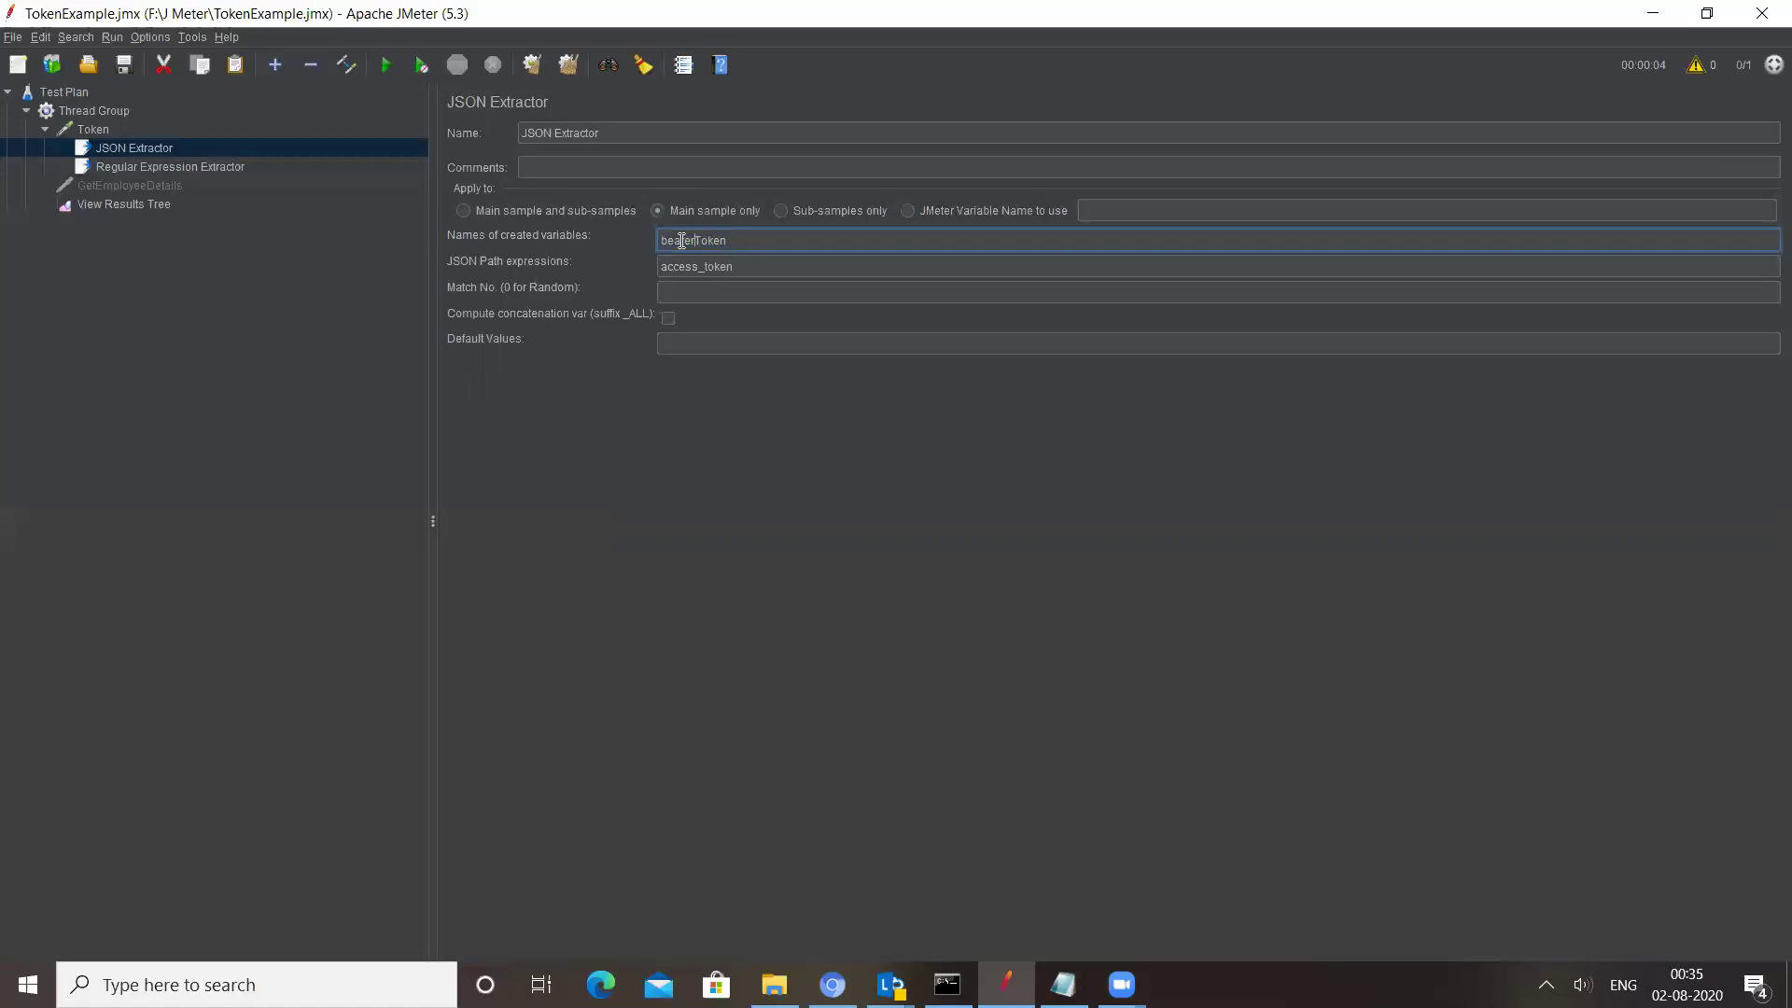
Examine the Regular Expression Extractor's created variable and regular expression, comparing them with the JSON Extractor
left_click(205, 166)
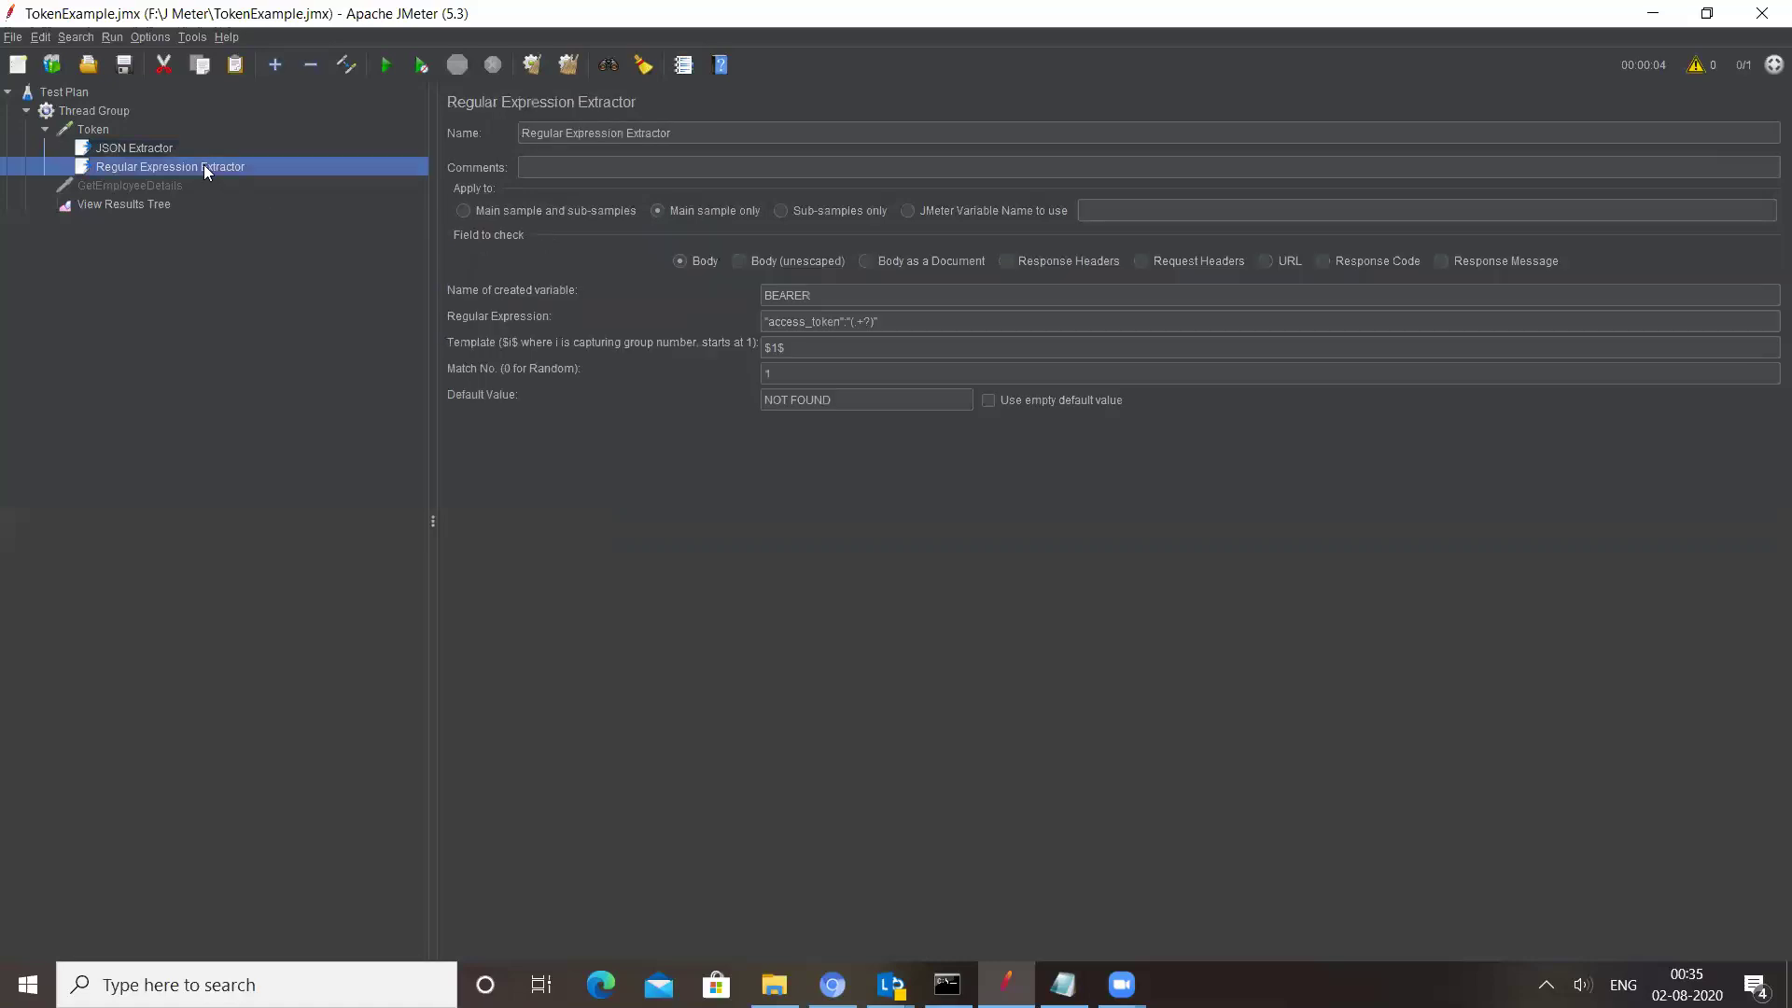
left_click(775, 296)
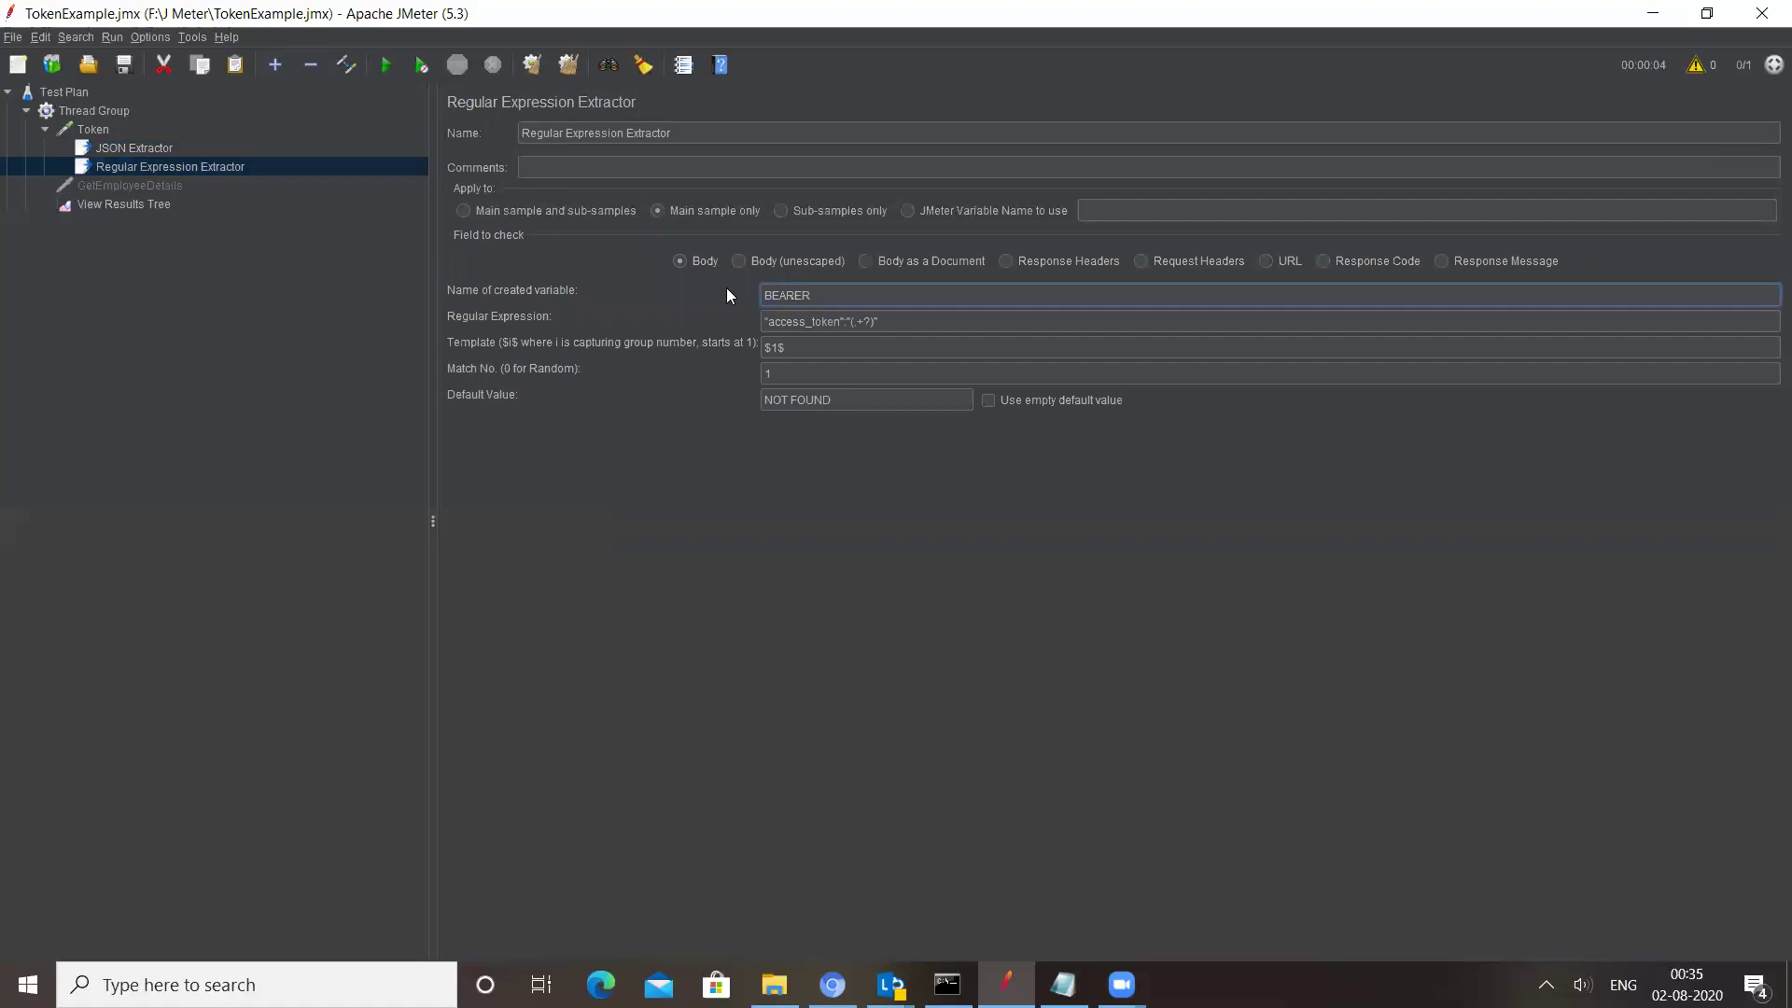
left_click_drag(891, 322, 770, 321)
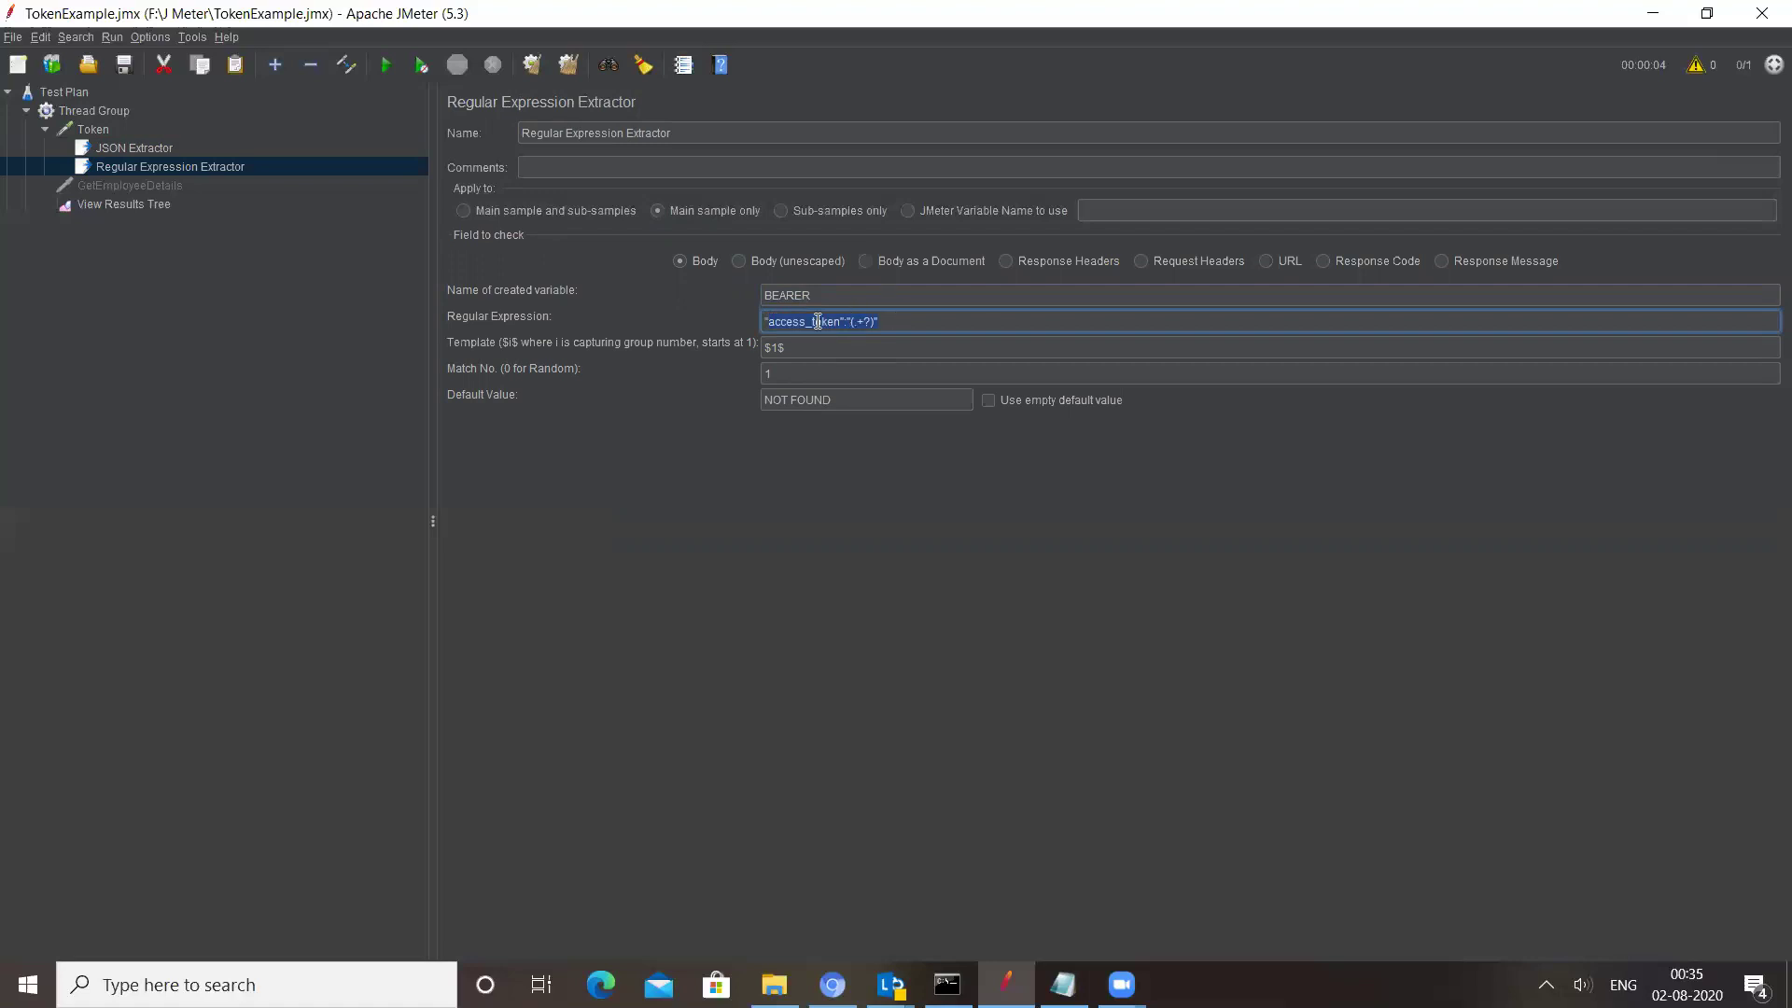
left_click(851, 322)
double_click(785, 292)
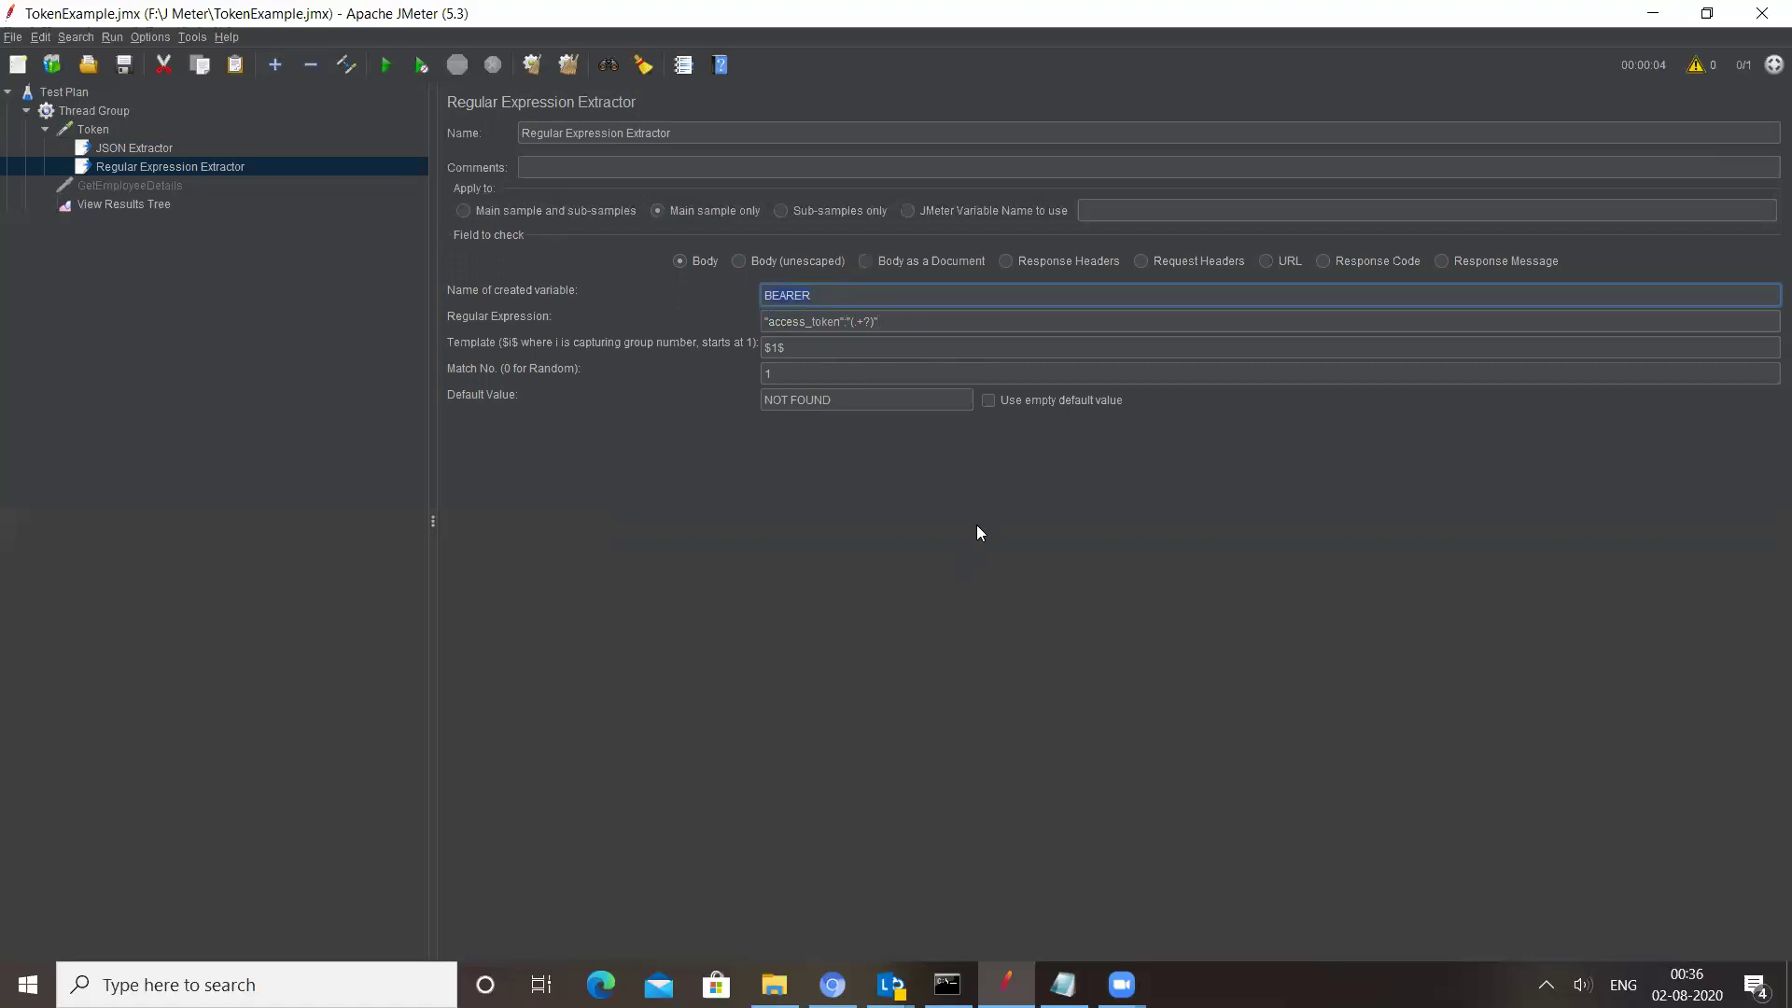
left_click(128, 149)
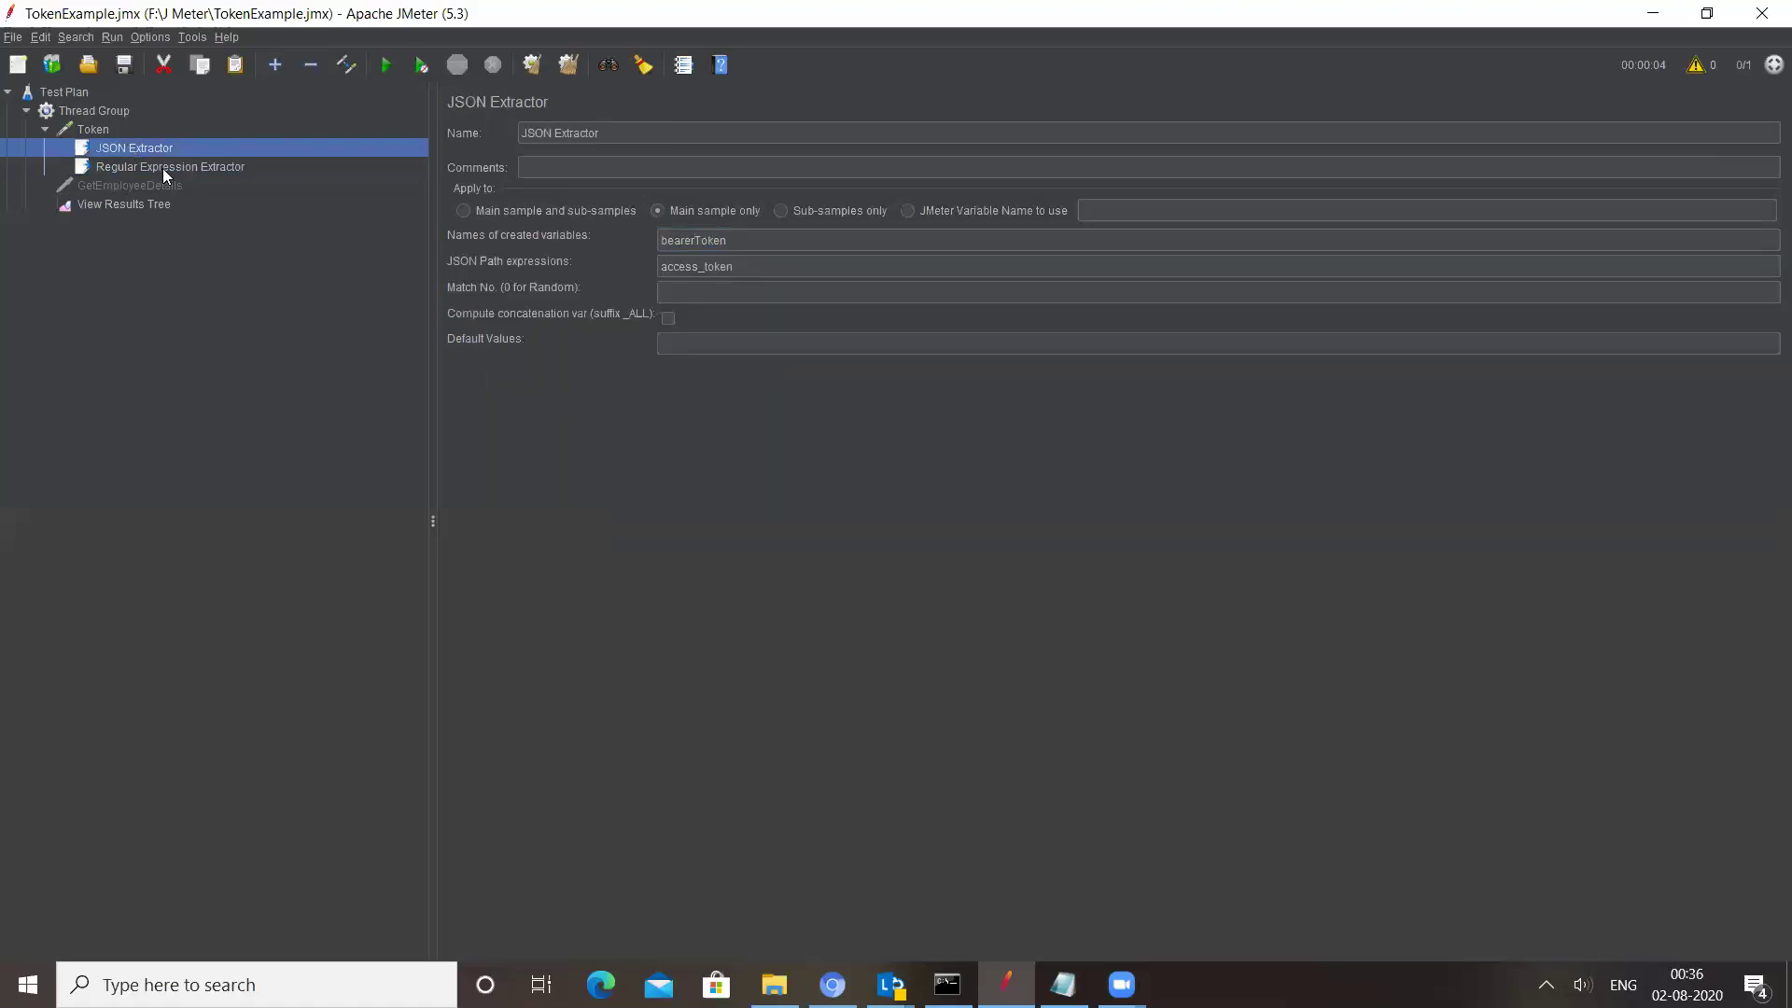
left_click(165, 170)
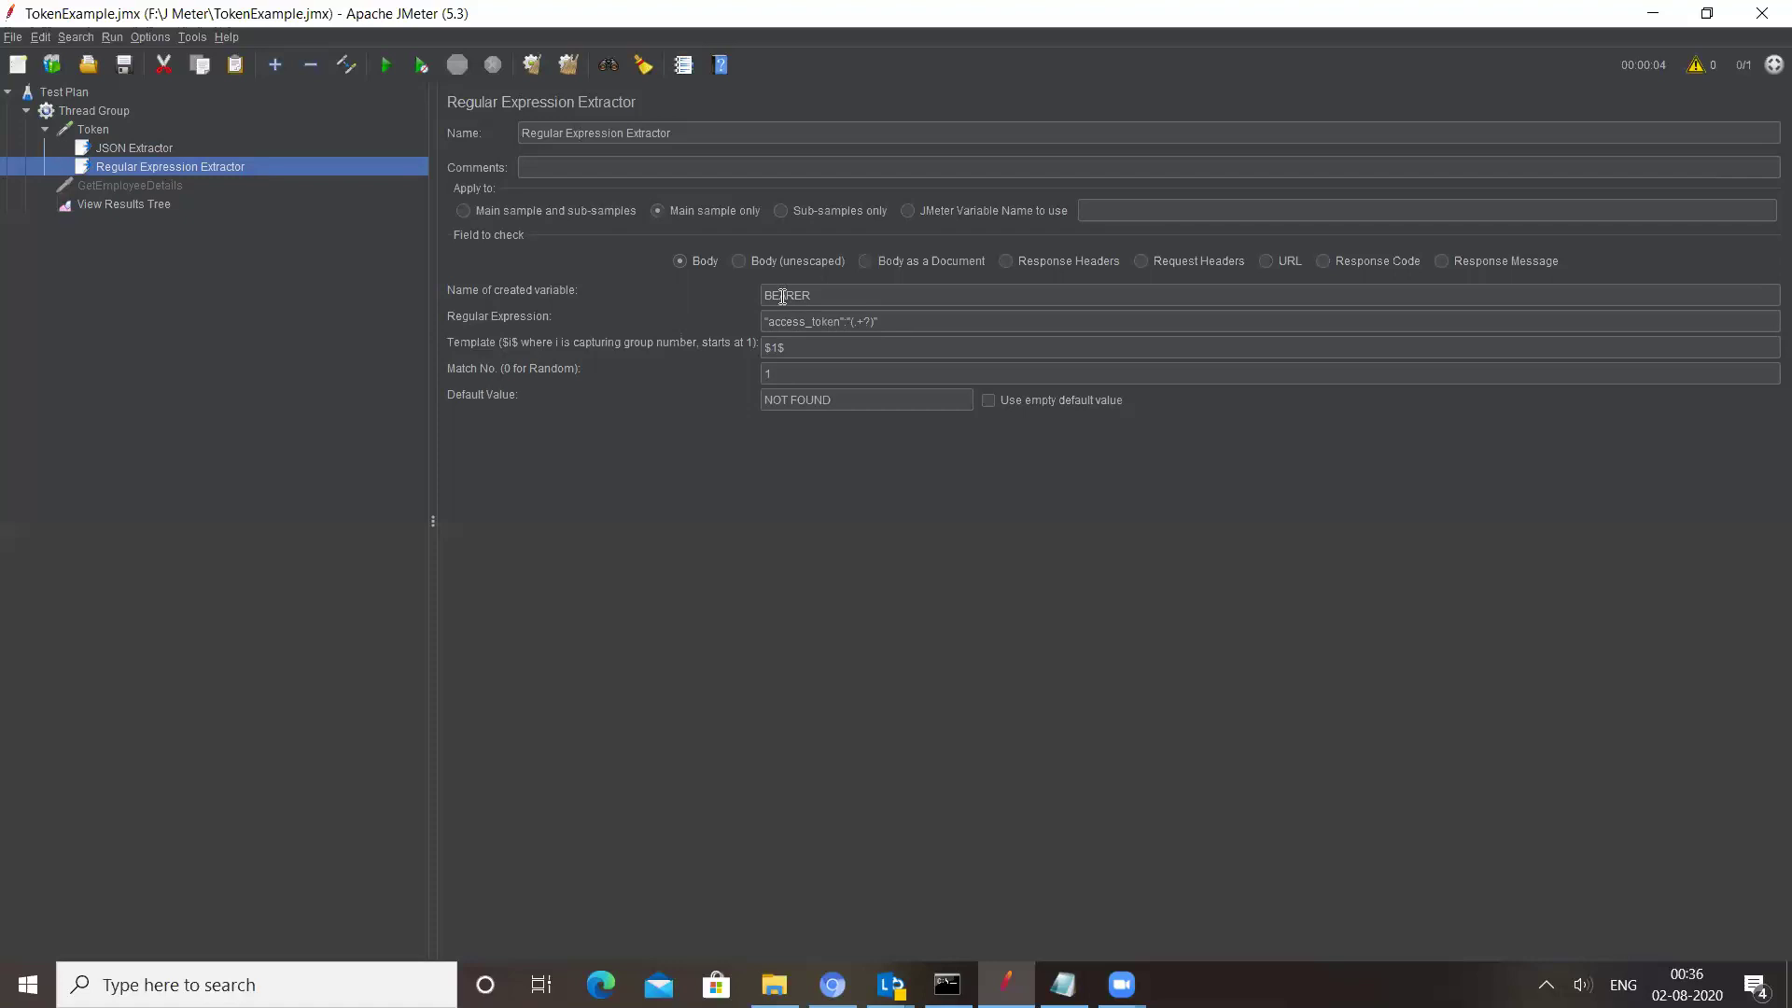
Enable the disabled GetEmployeeDetails request in the test plan
left_click(93, 185)
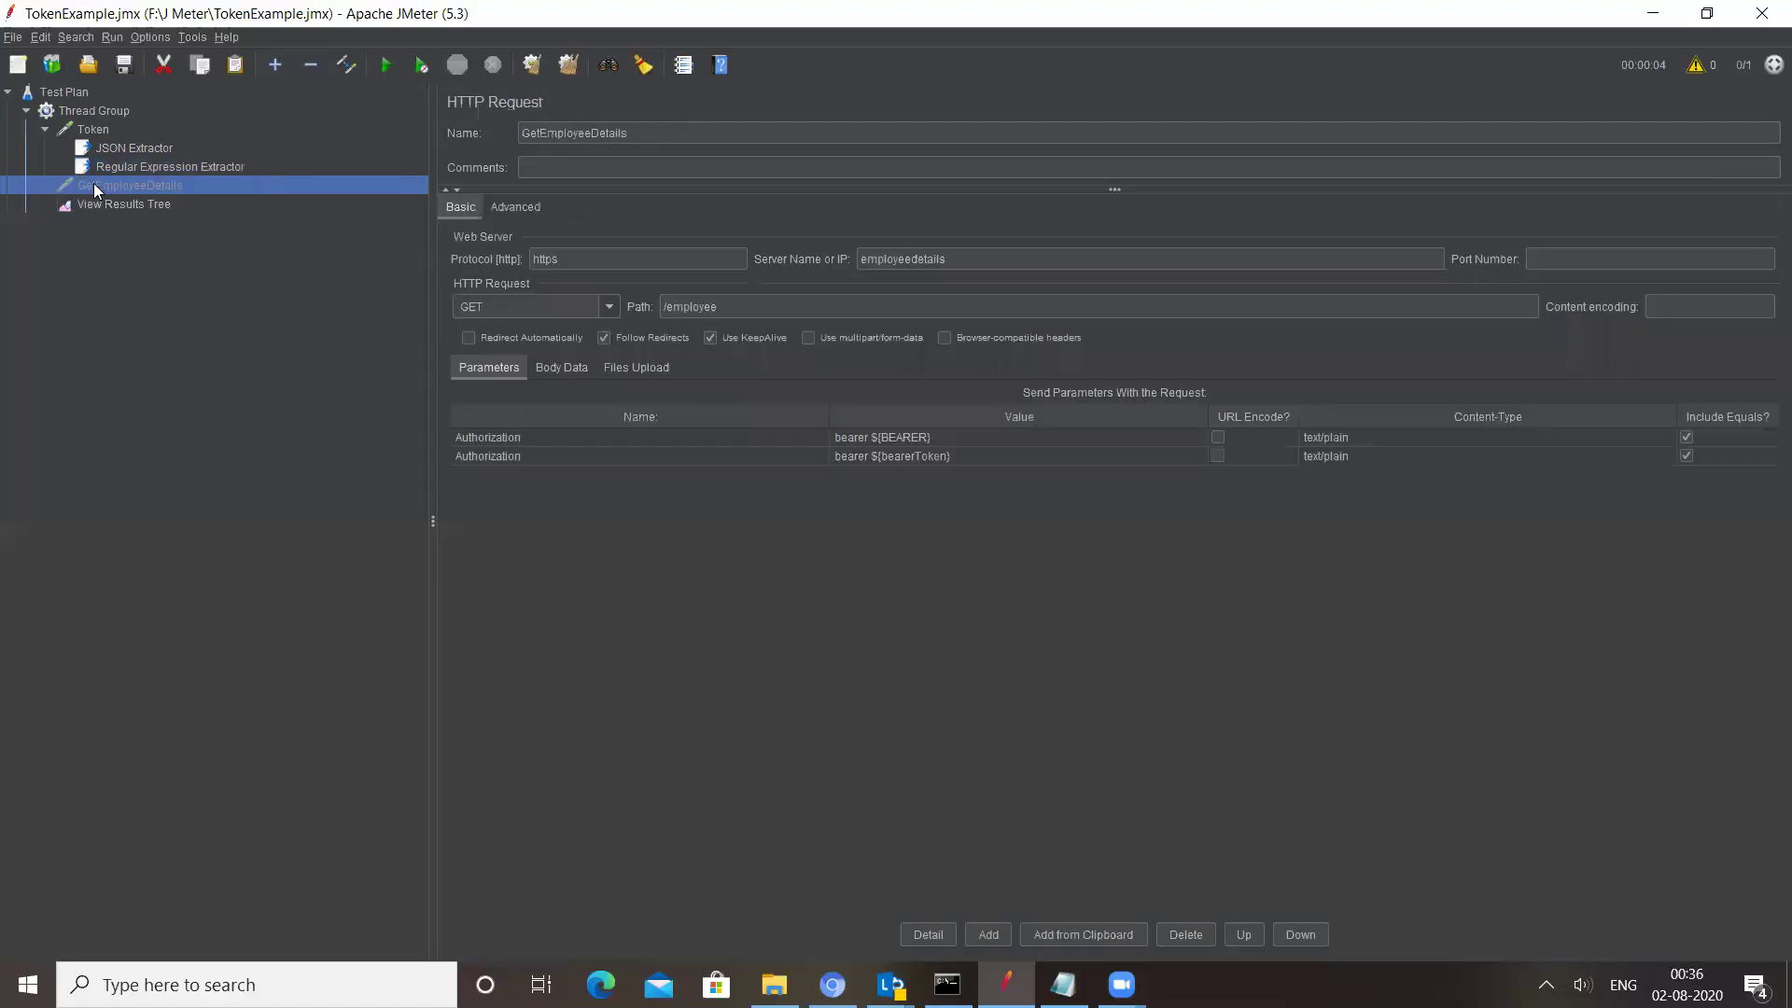
right_click(93, 185)
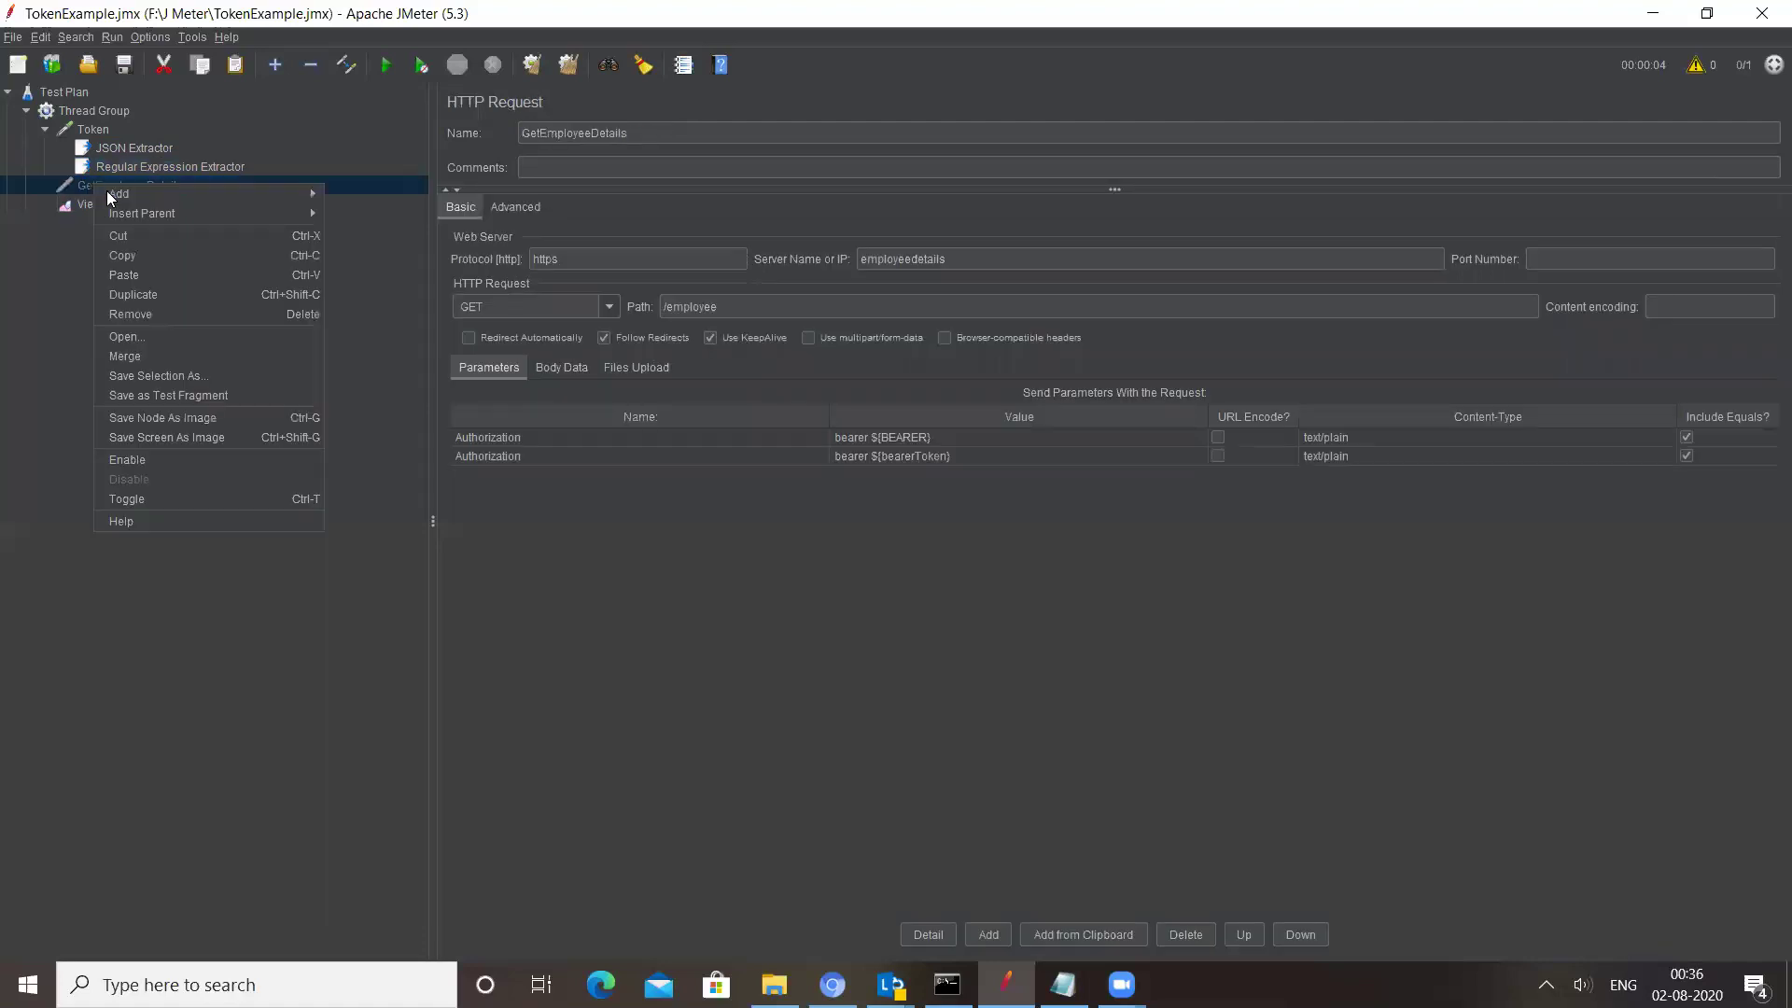
left_click(72, 184)
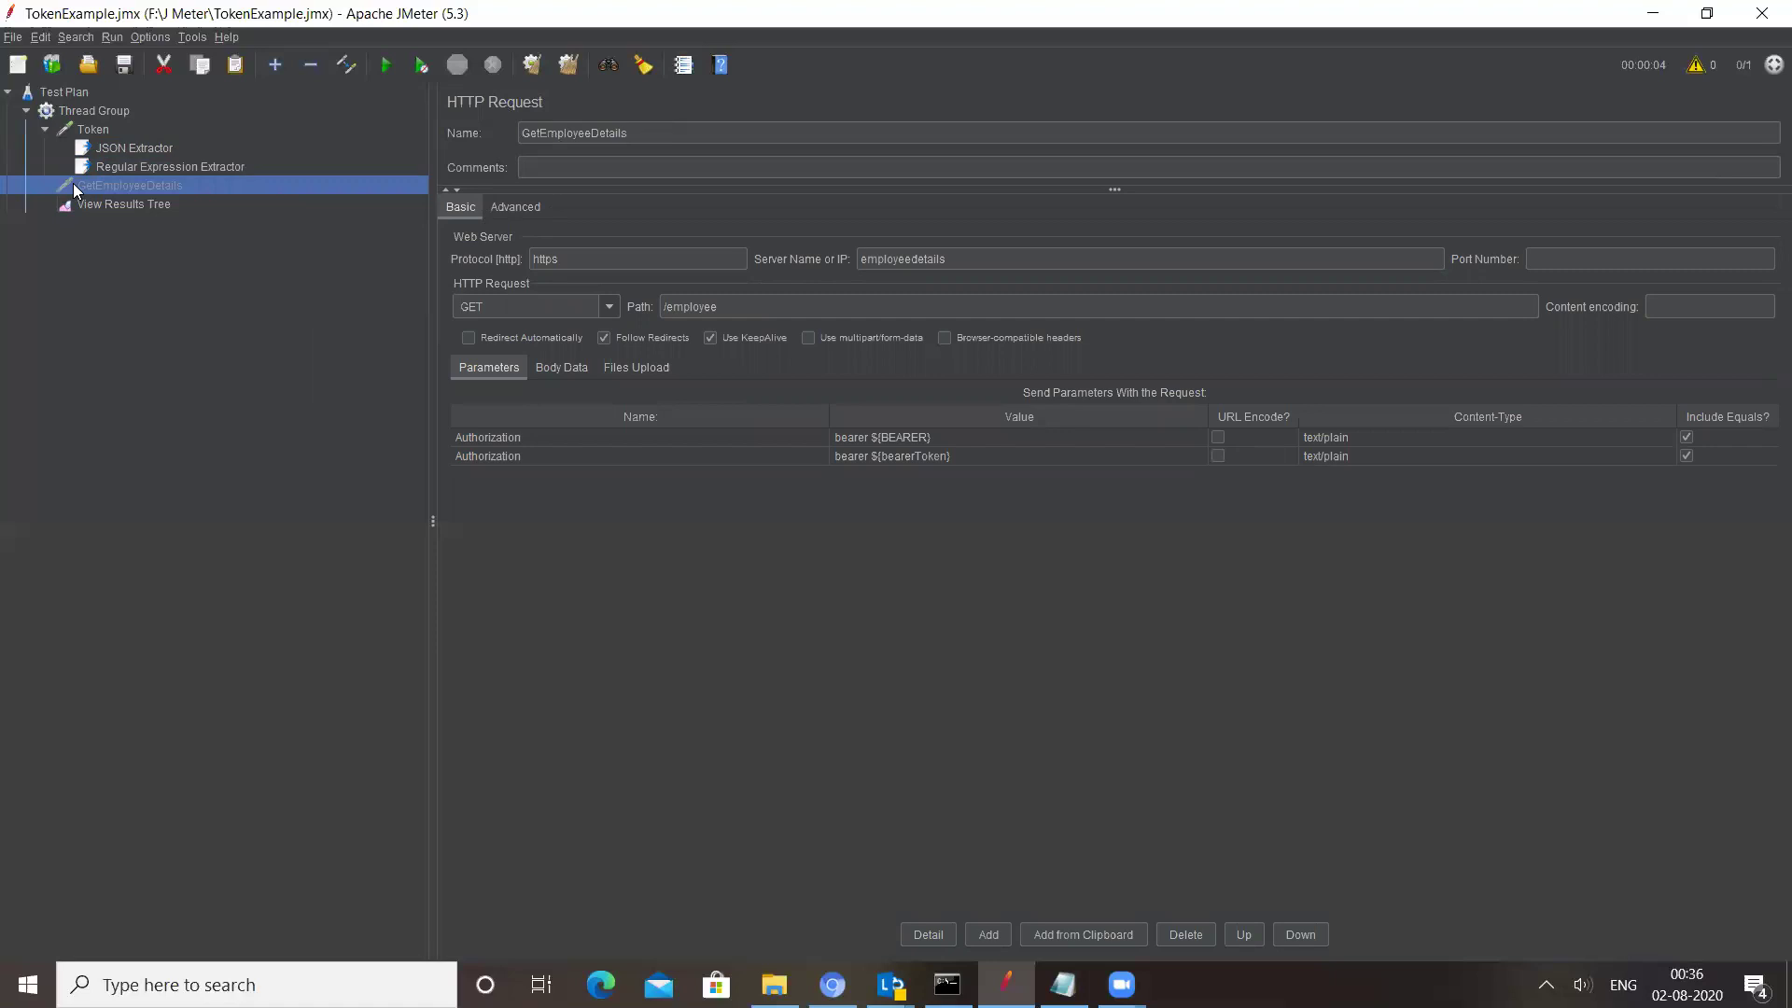
right_click(145, 186)
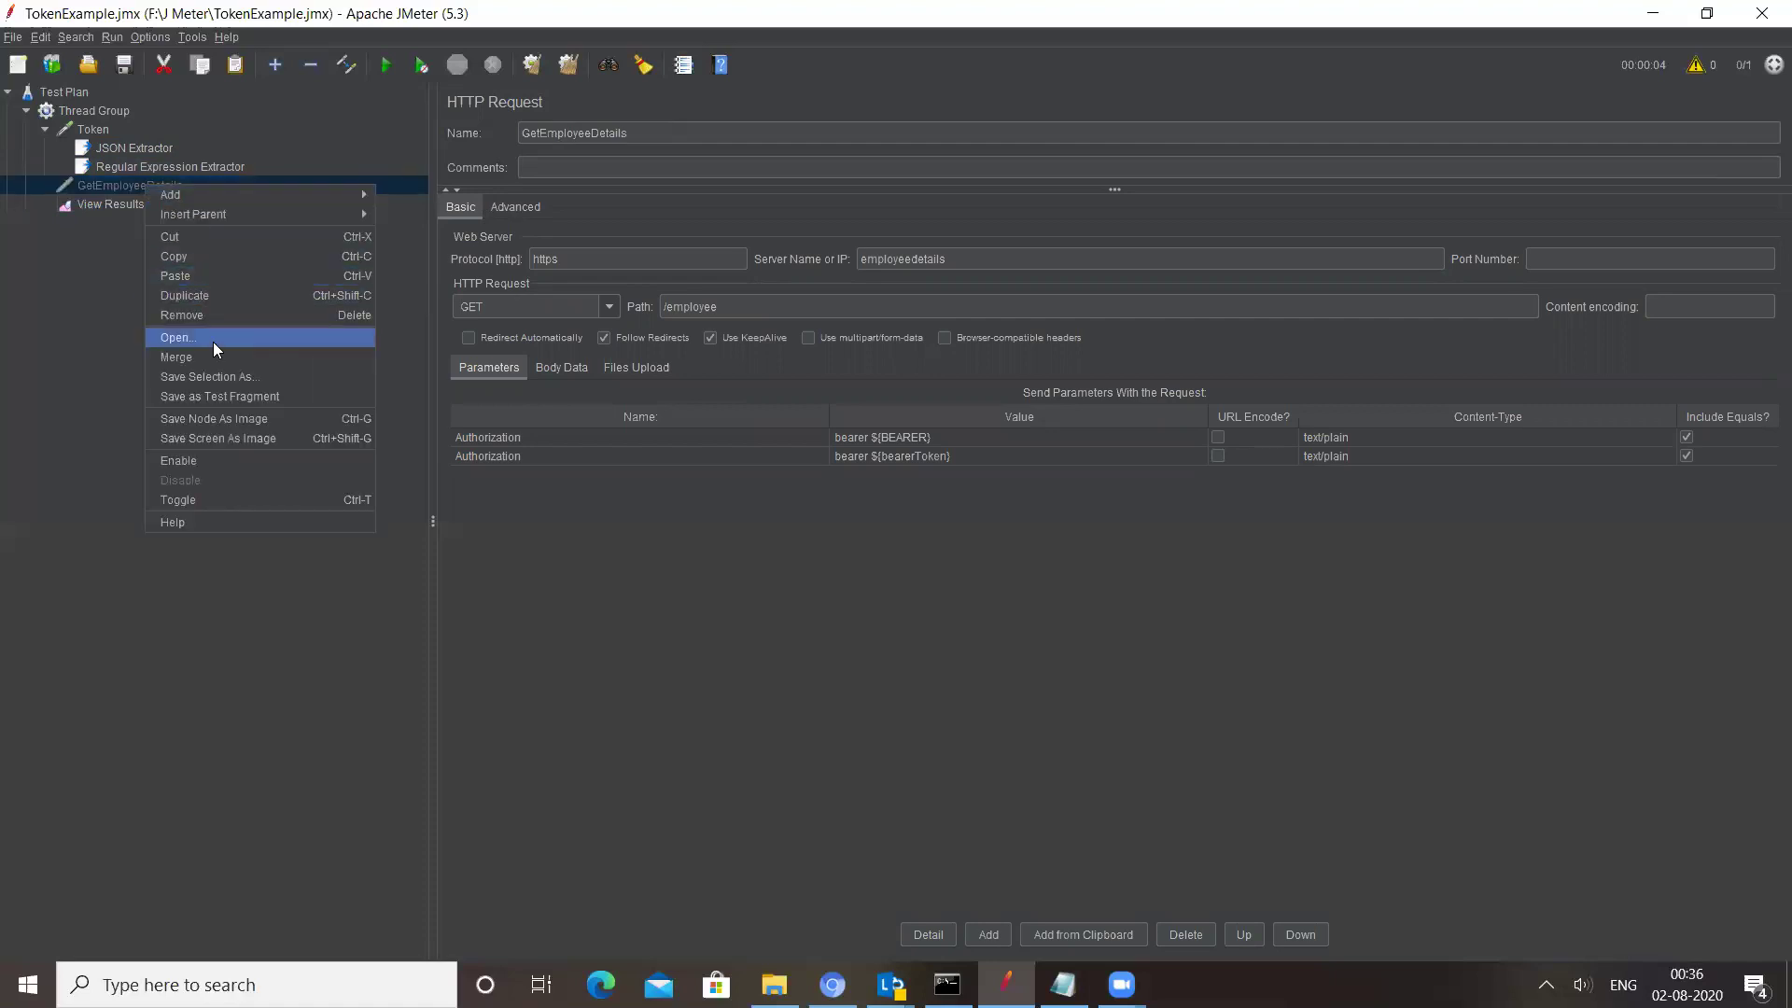
left_click(228, 457)
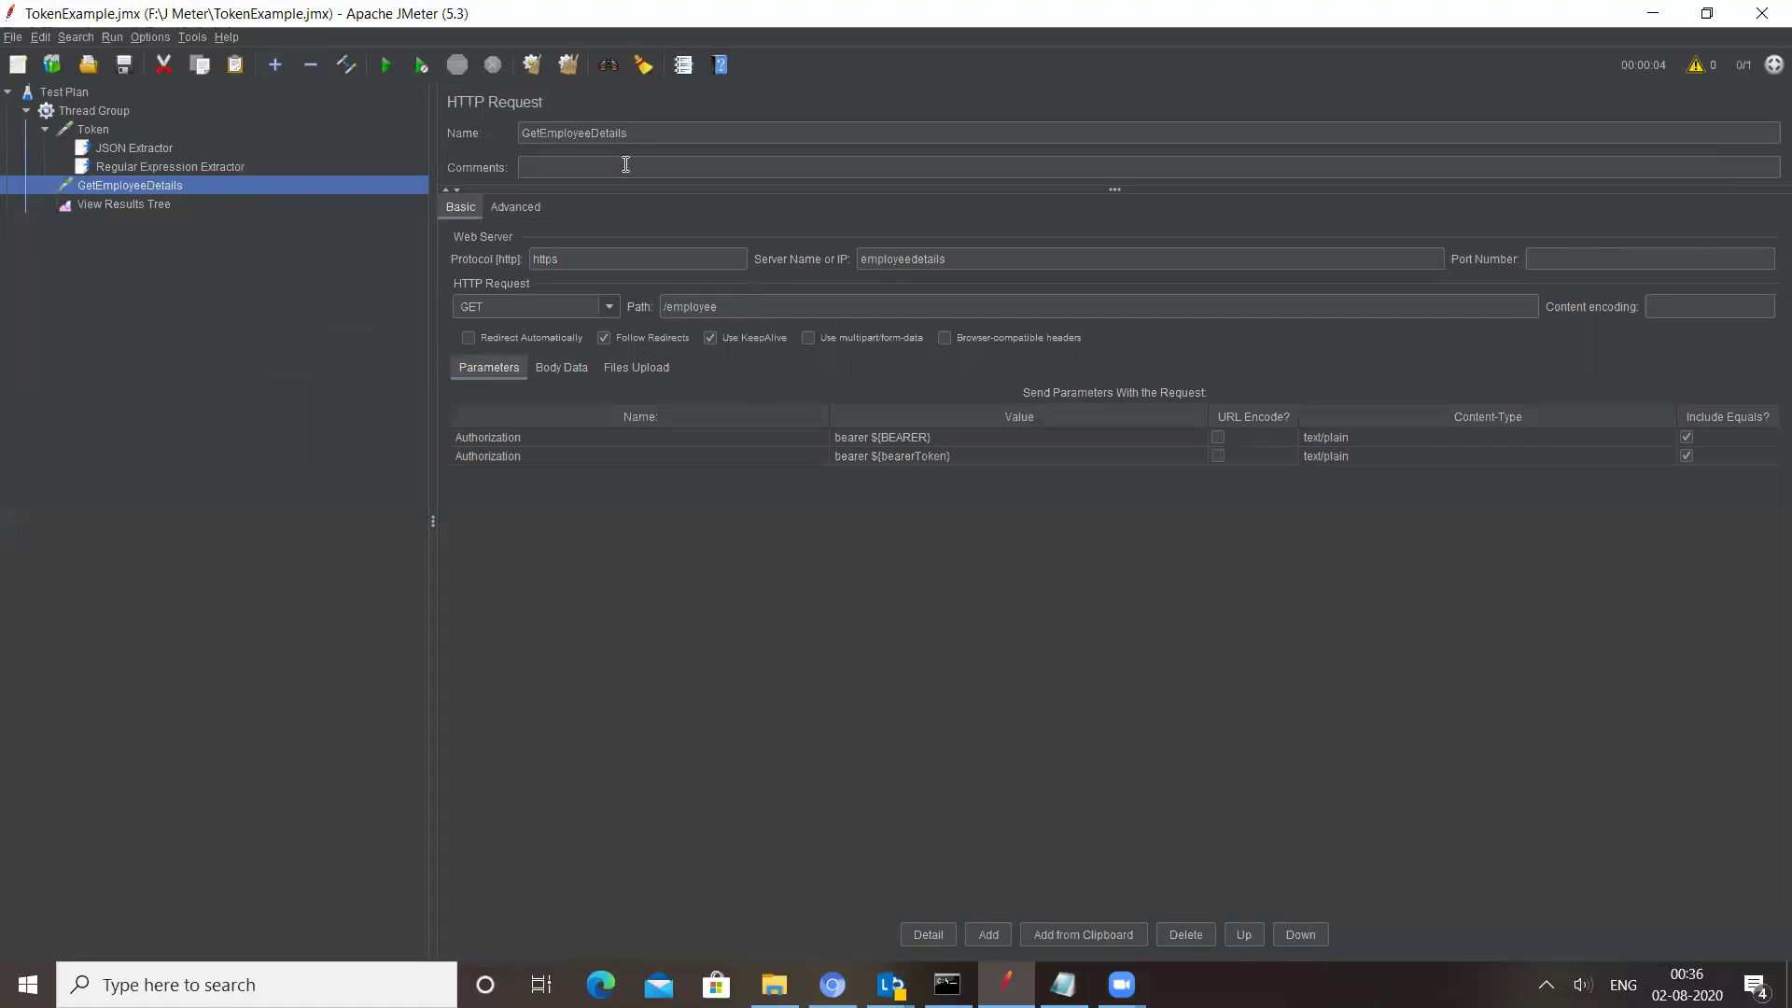
Examine the protocol, server name, path and GET method of the GetEmployeeDetails request
left_click(579, 258)
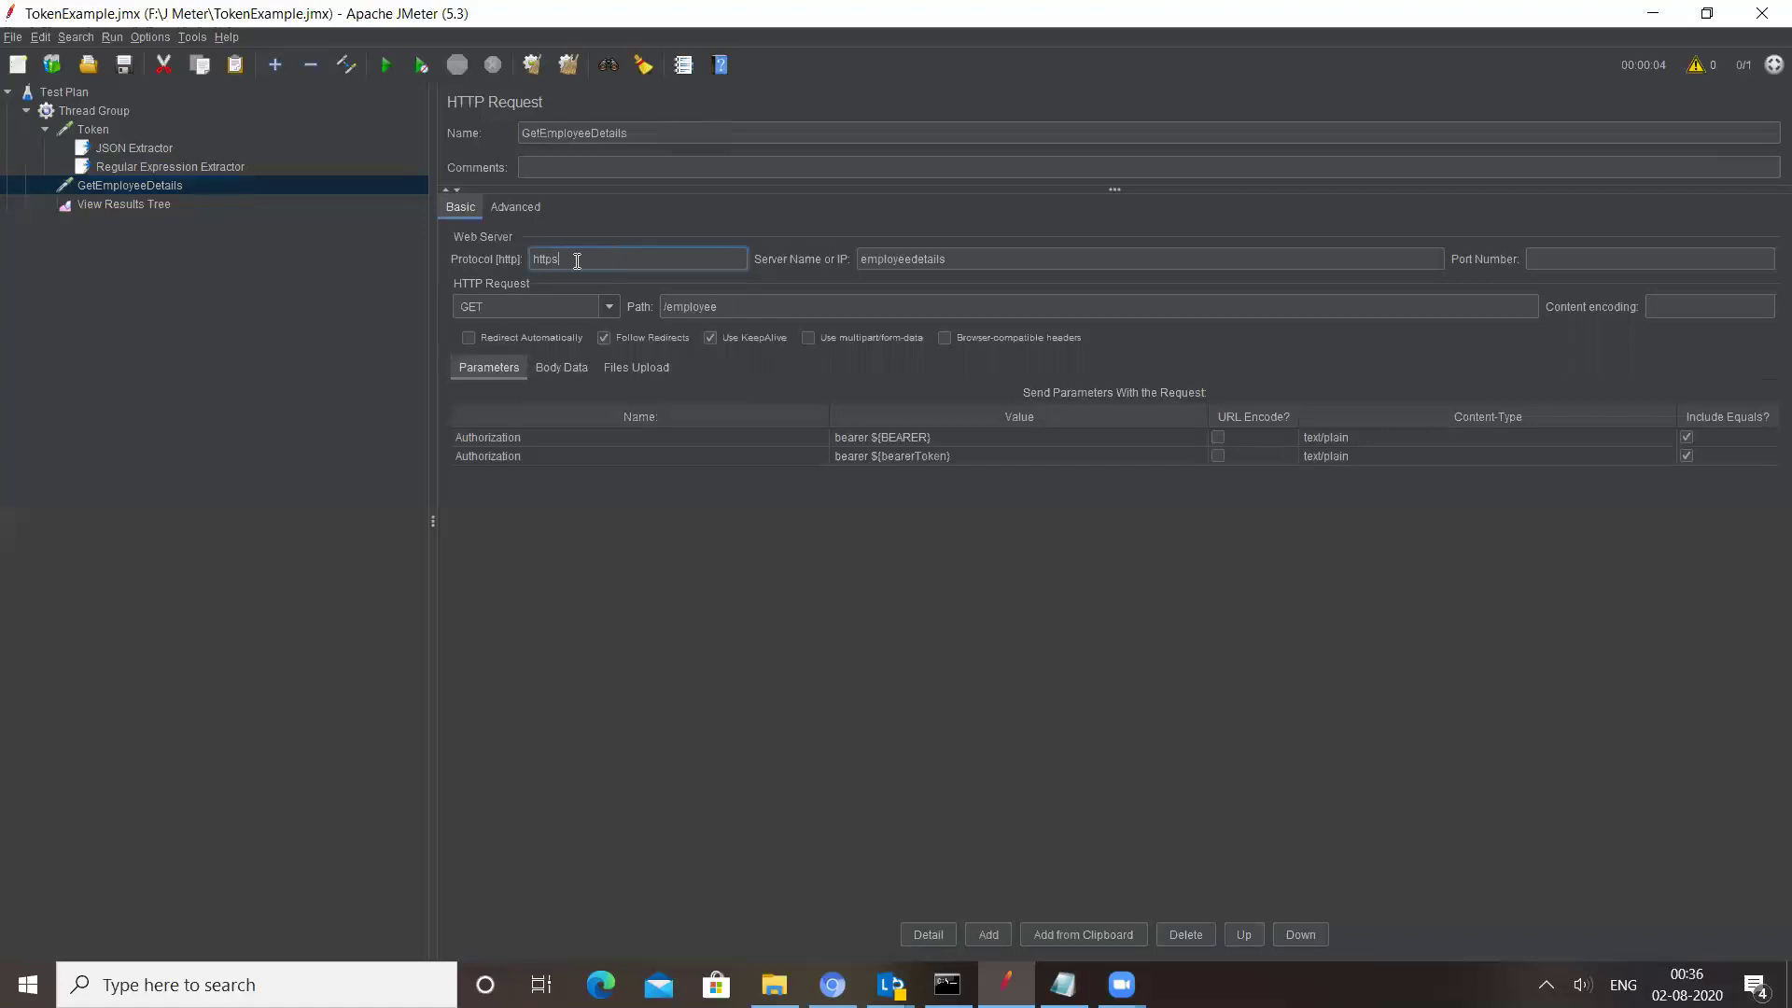
left_click_drag(968, 260, 844, 249)
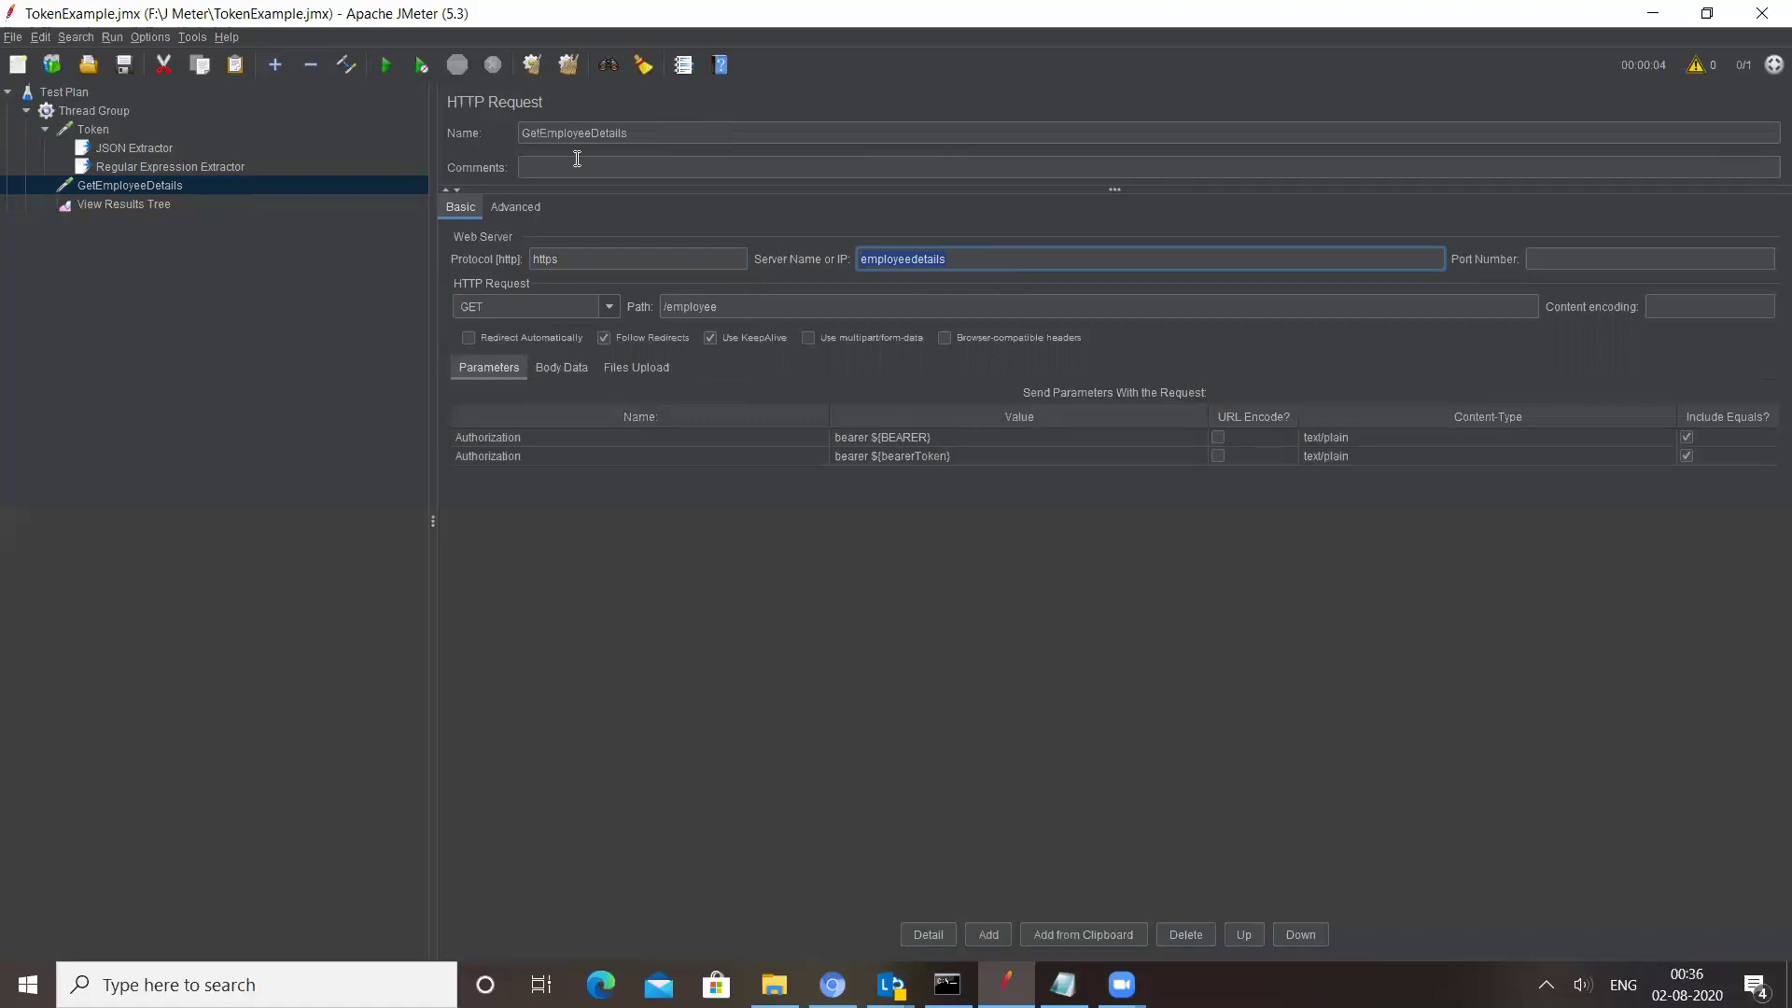
left_click(563, 260)
left_click_drag(564, 261, 495, 261)
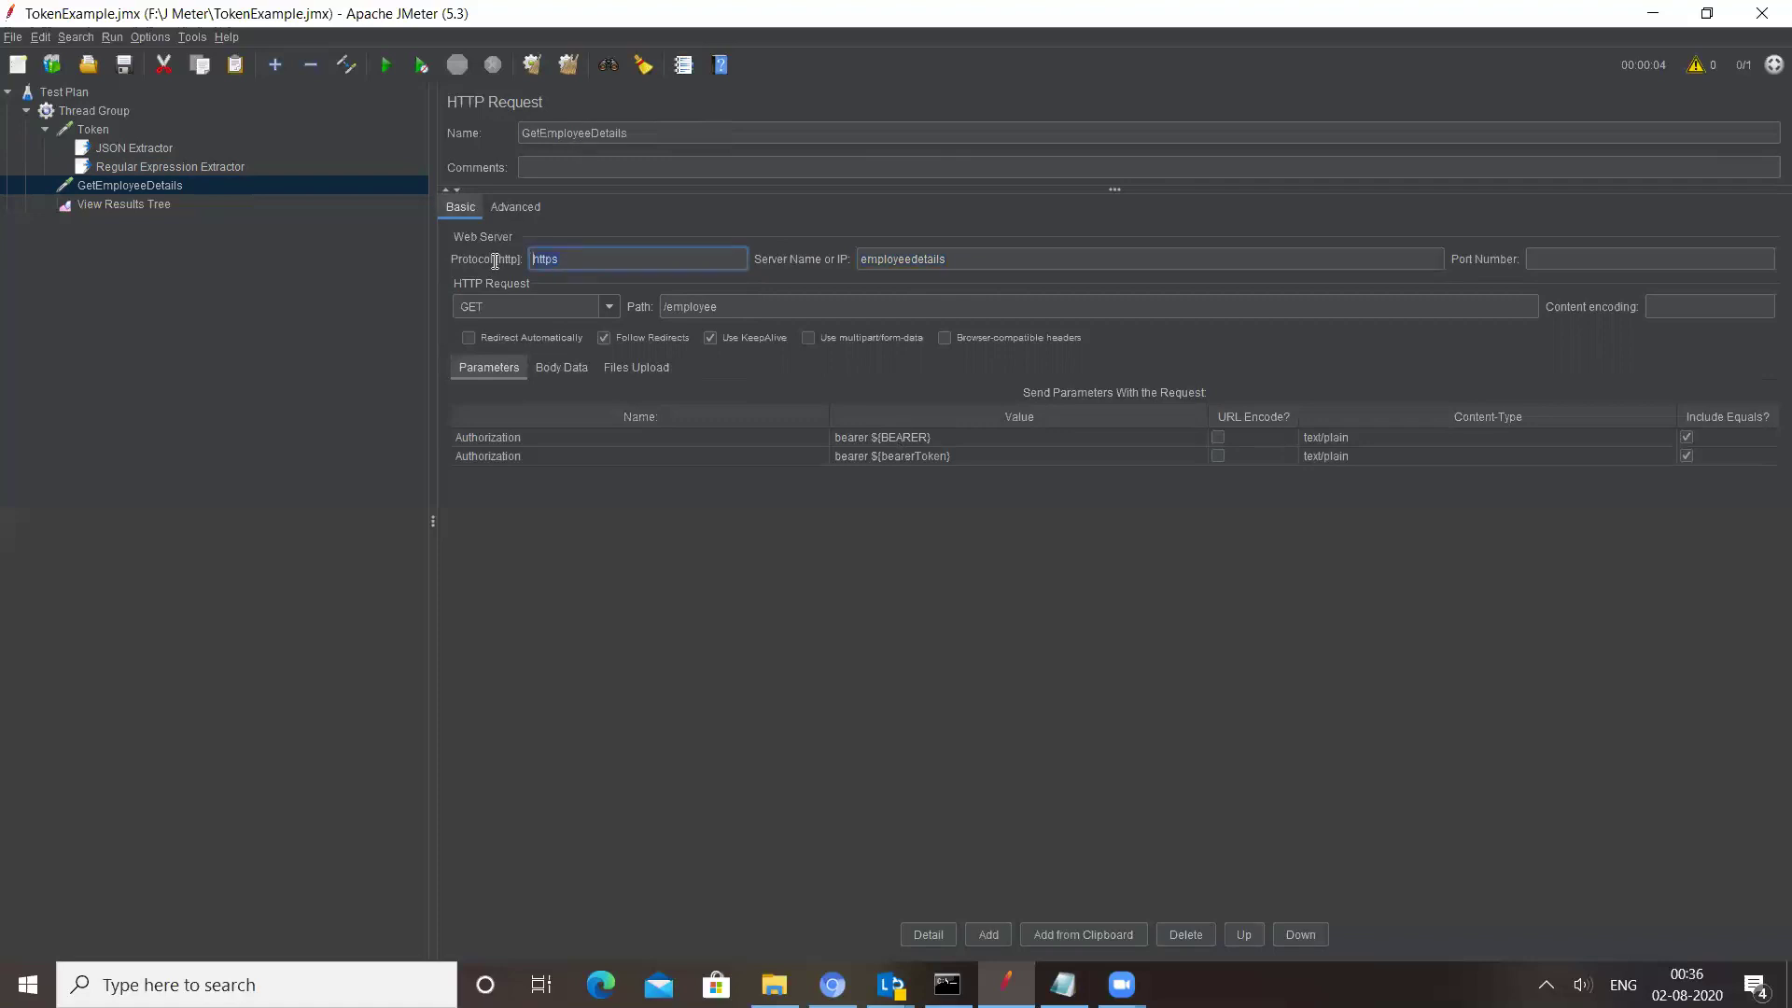
left_click(949, 262)
left_click(713, 303)
left_click_drag(737, 305, 658, 303)
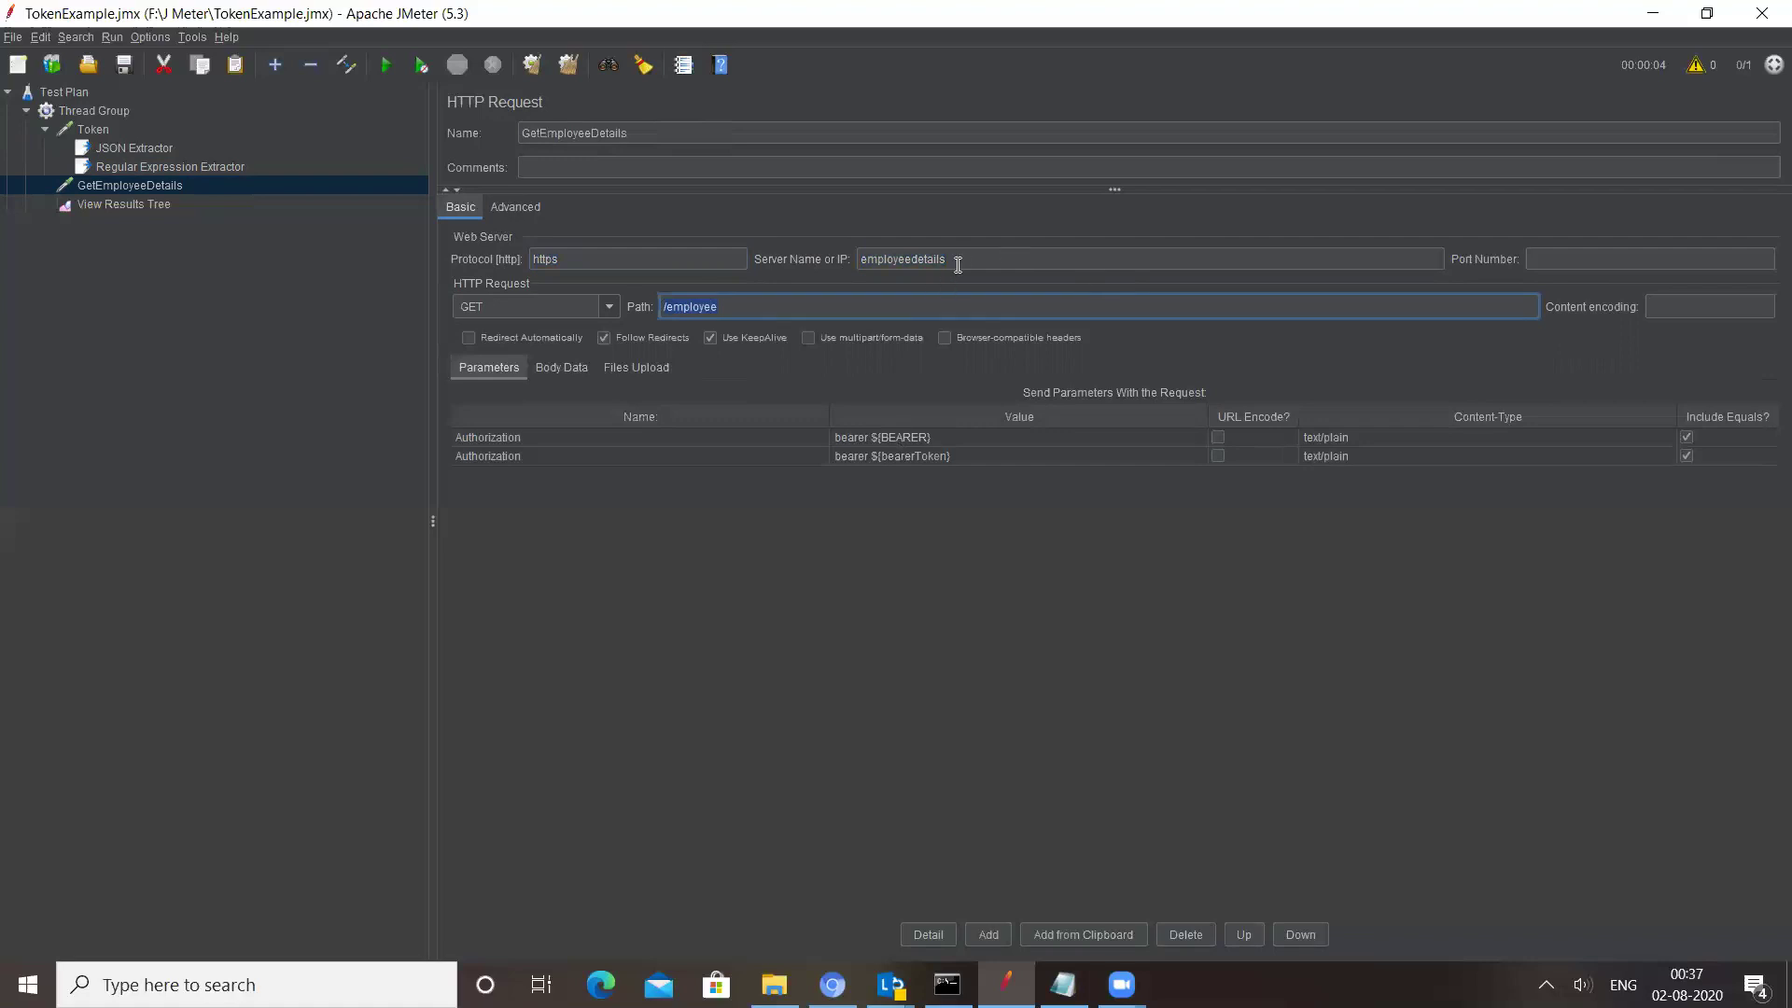
left_click(609, 308)
left_click(546, 328)
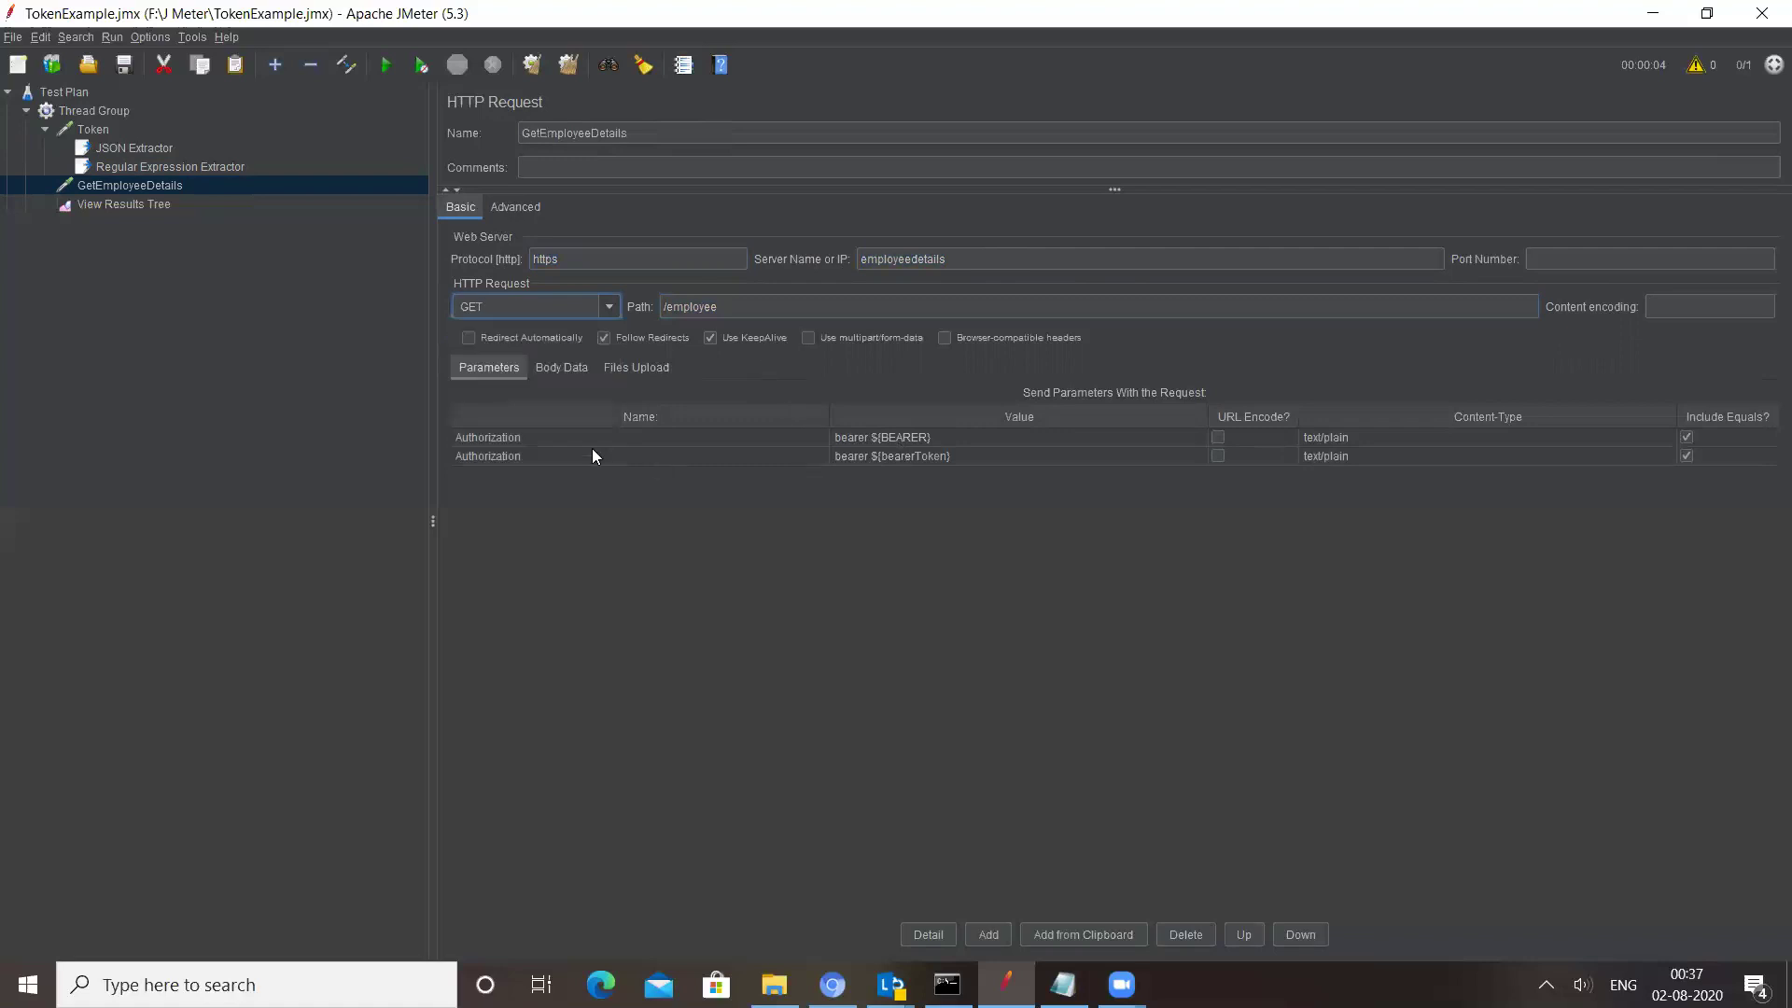
Examine the two Authorization parameters of GetEmployeeDetails and the BEARER and bearerToken variables referenced in their values
left_click(514, 438)
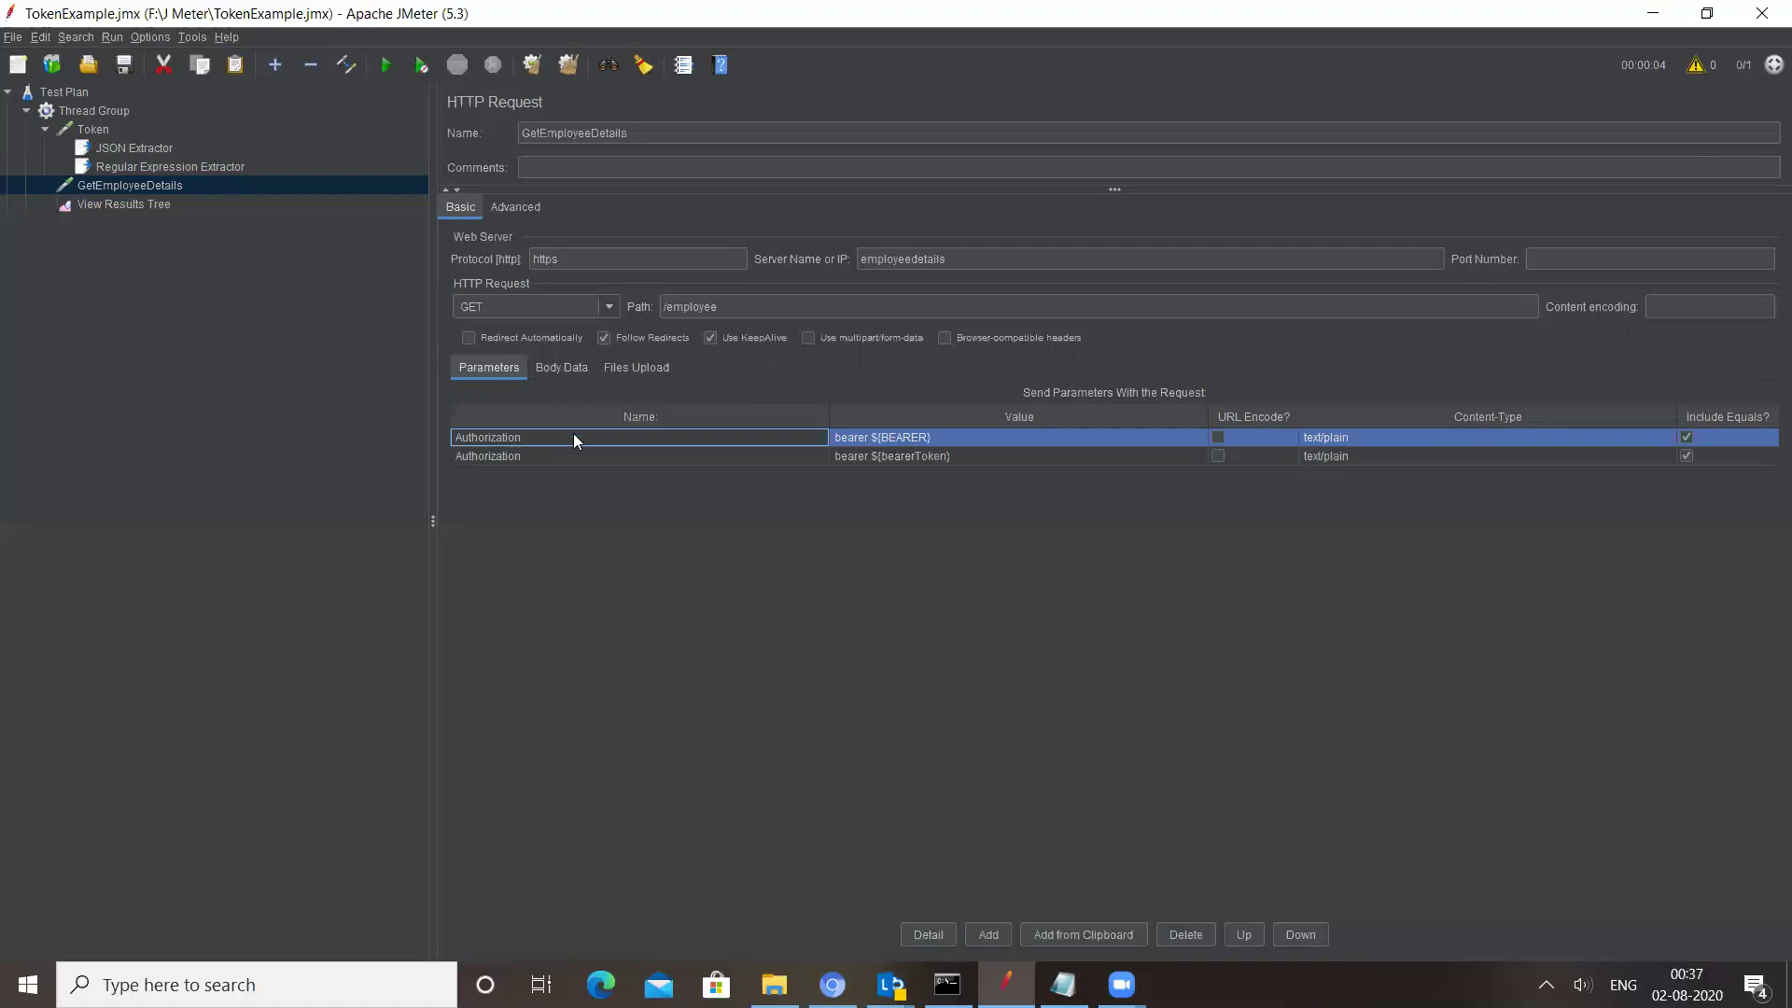
left_click(869, 437)
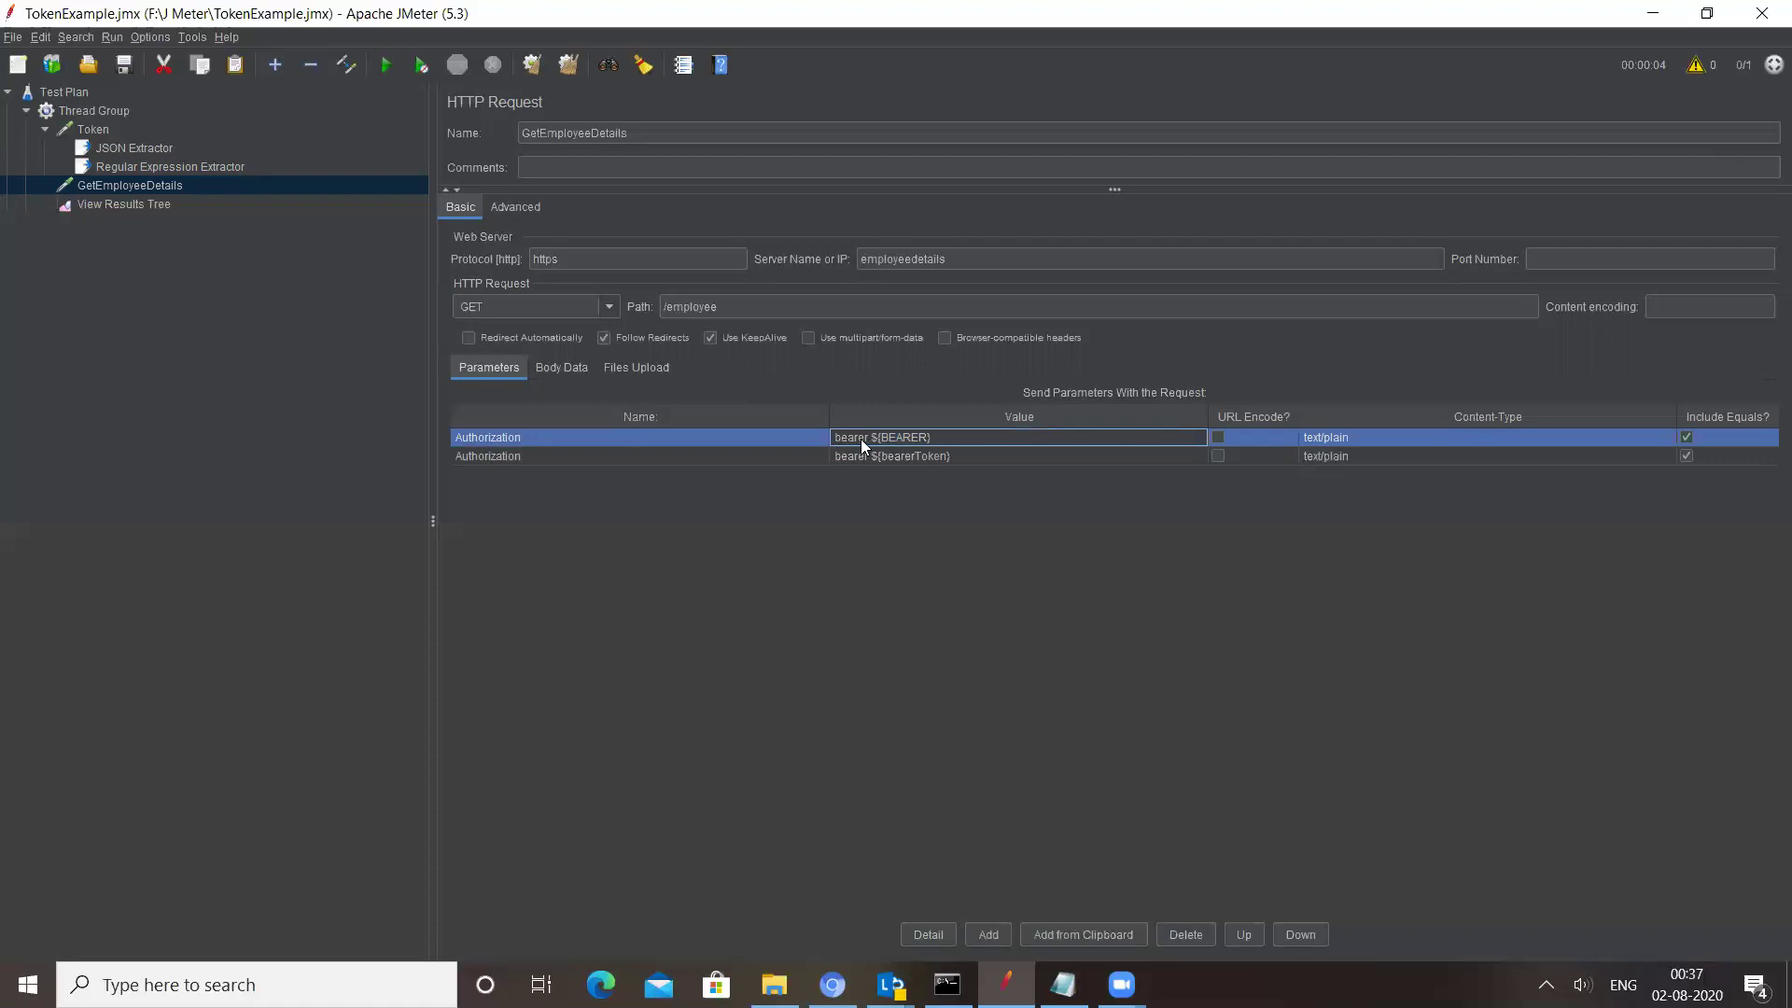
left_click(911, 435)
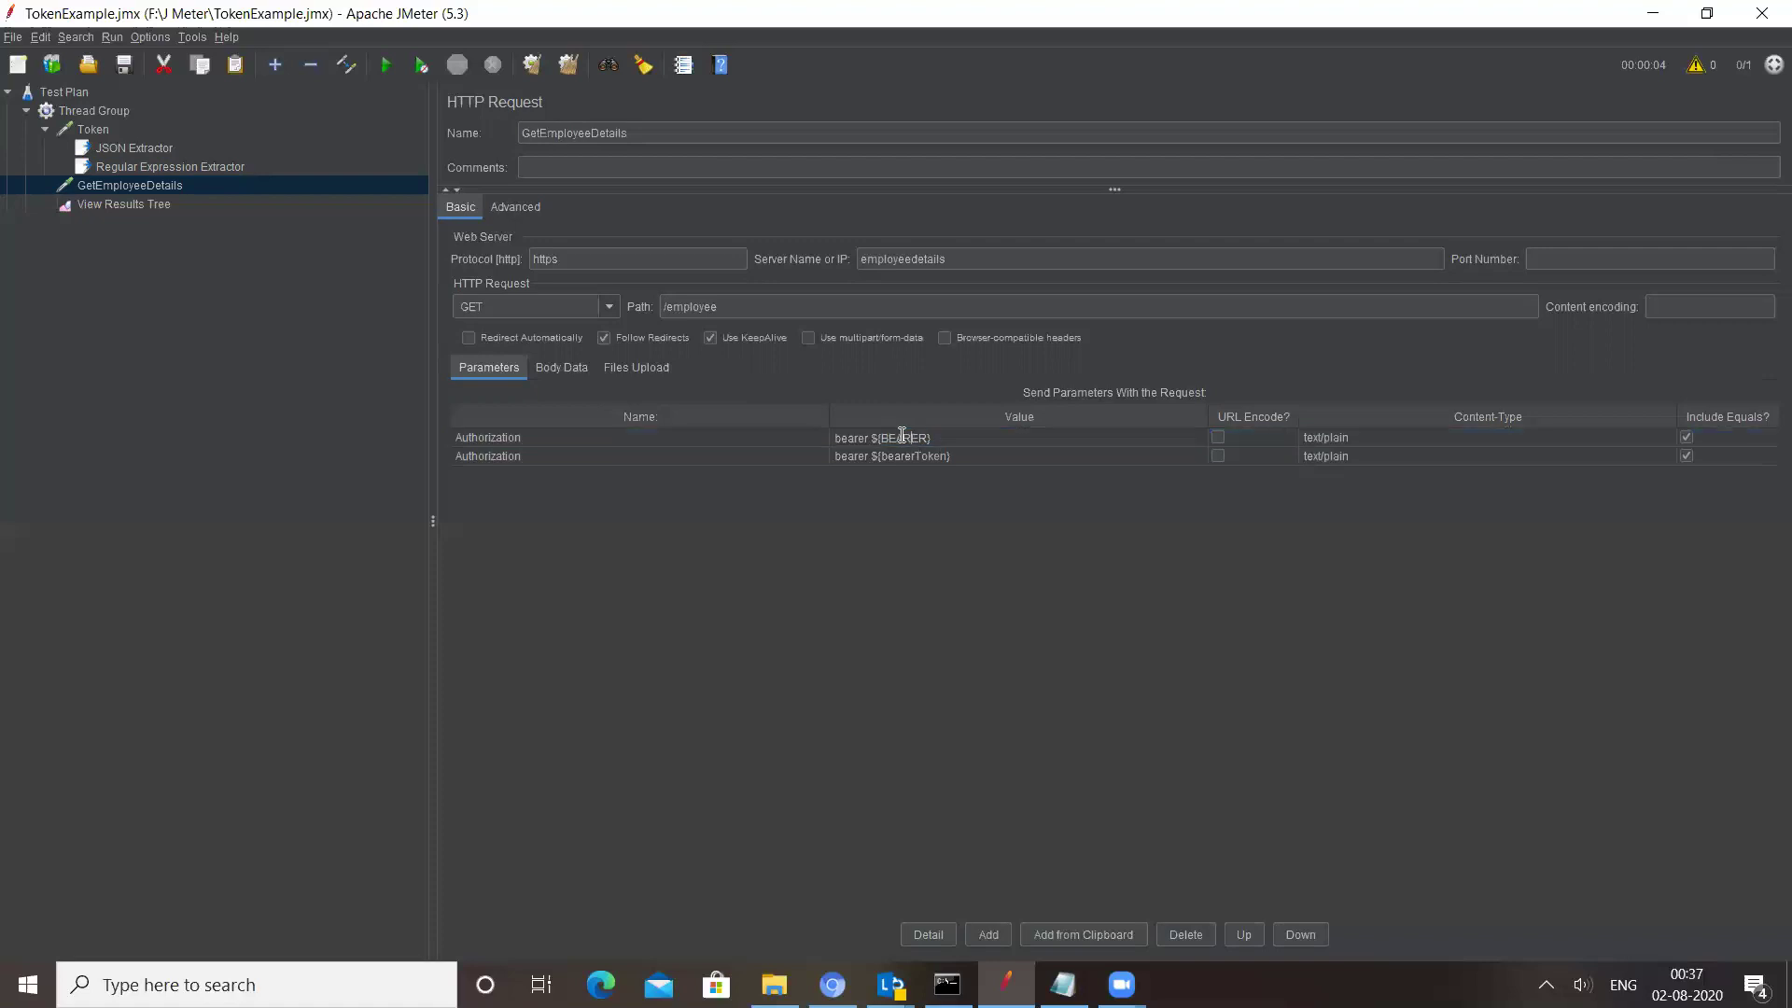
left_click_drag(884, 438, 929, 440)
left_click_drag(870, 437, 938, 438)
left_click(909, 438)
left_click(881, 438)
left_click_drag(881, 437, 922, 439)
left_click(495, 455)
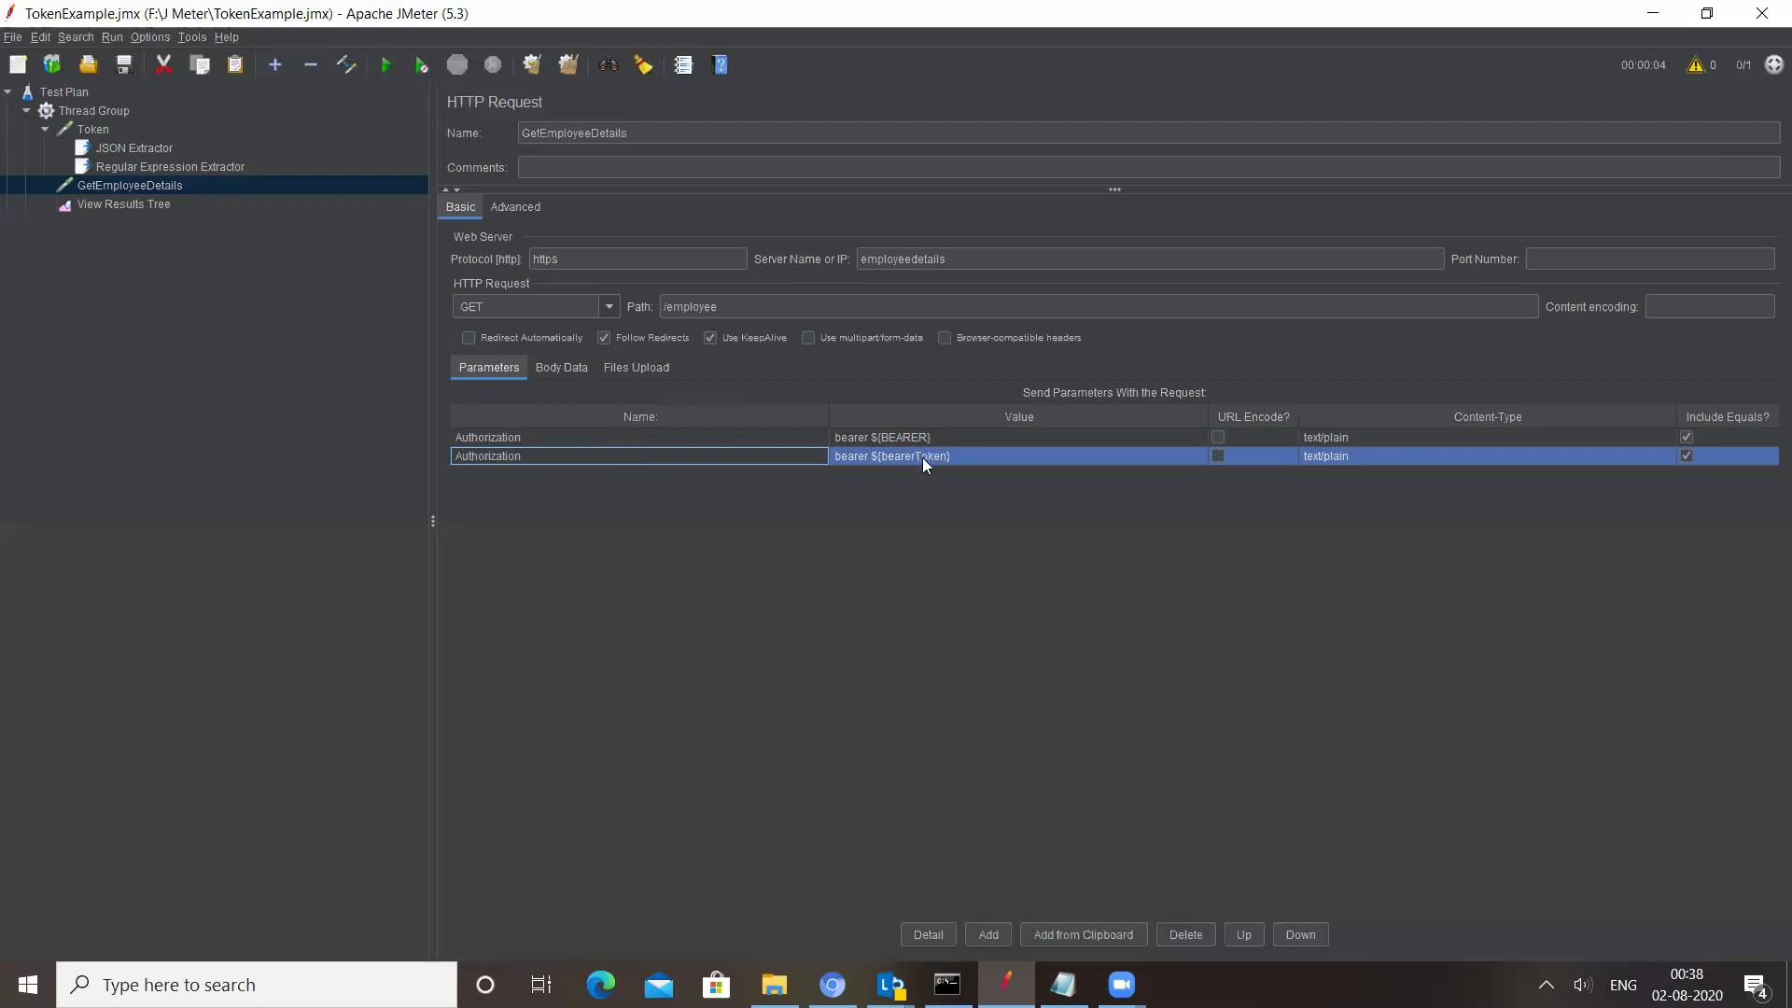
left_click(582, 438)
left_click(579, 453)
Run the test plan and open the GetEmployeeDetails sample's request body in View Results Tree
left_click(387, 67)
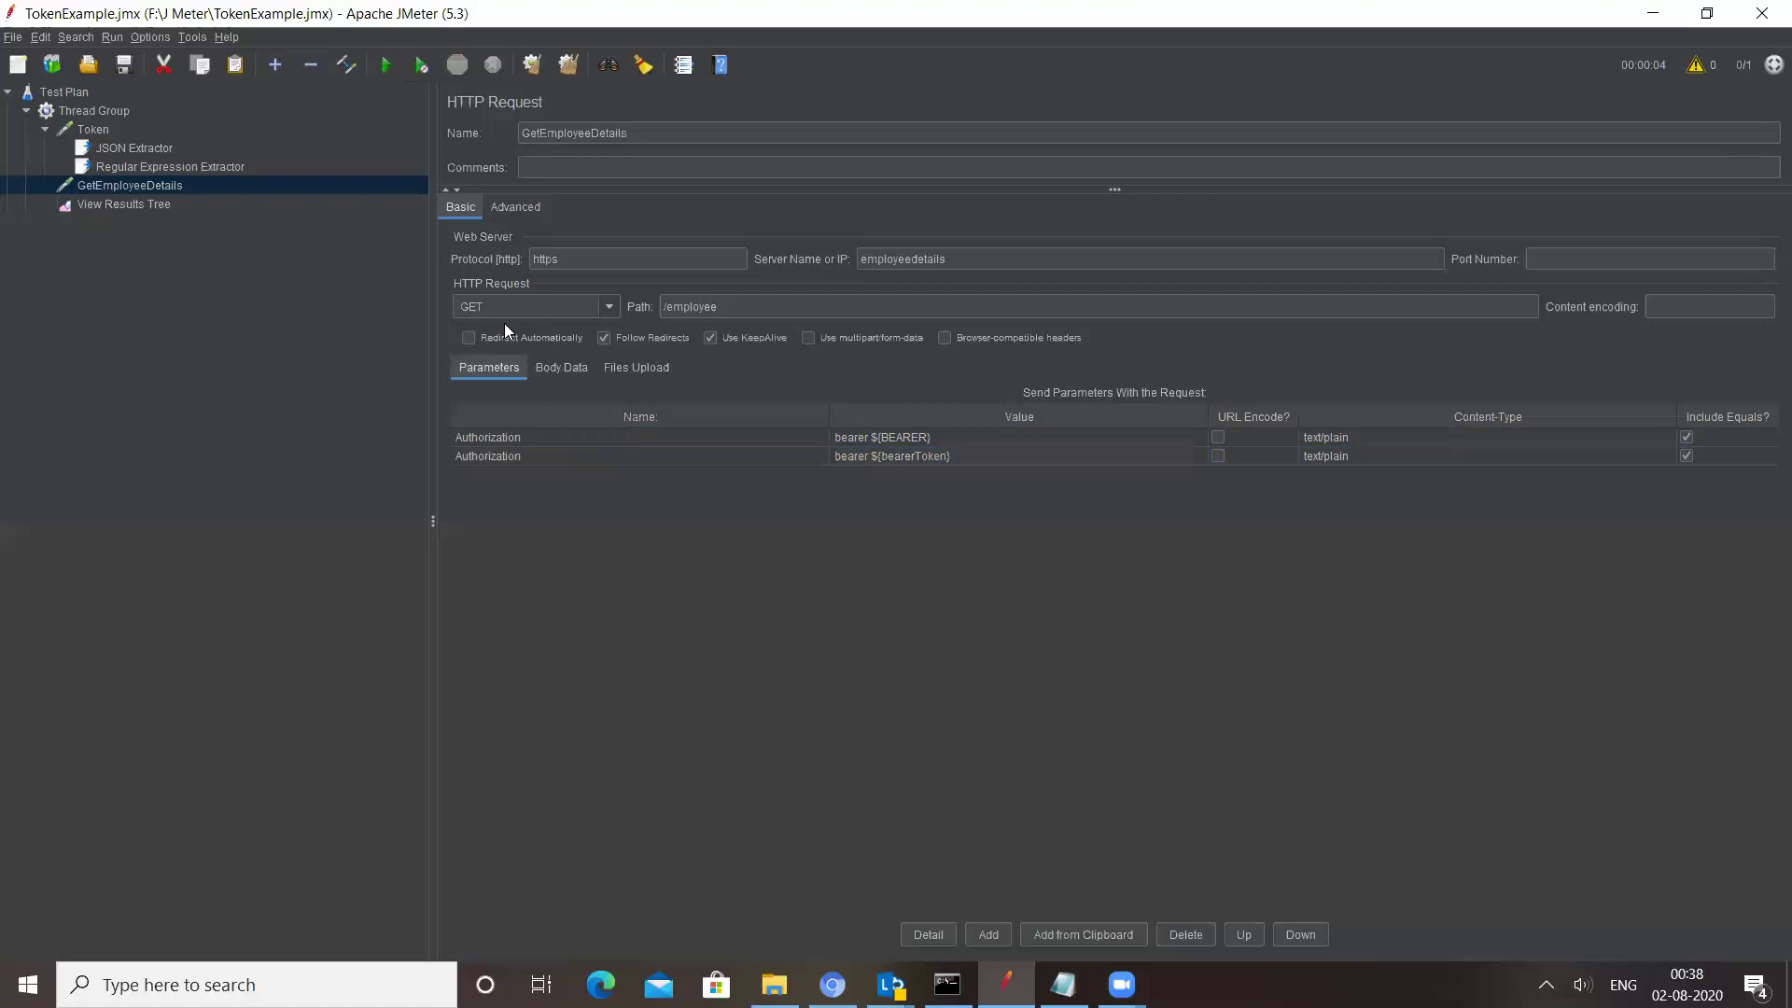
left_click(131, 205)
left_click(531, 364)
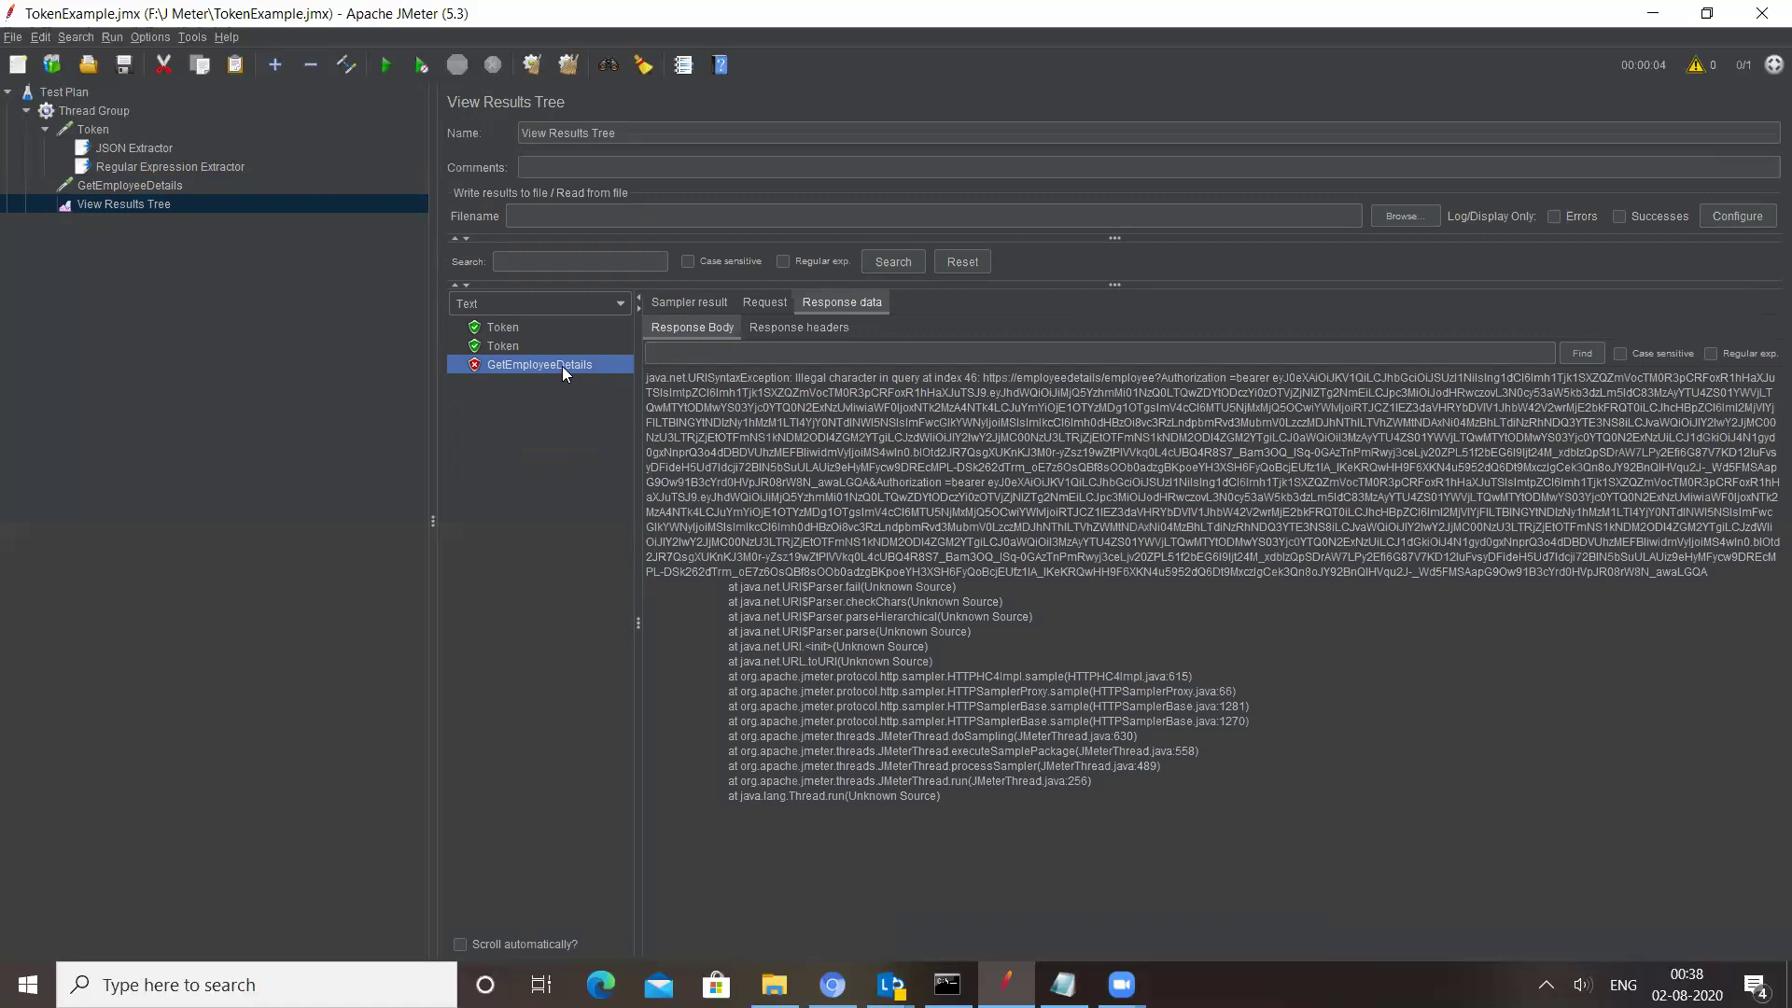
left_click(767, 302)
Examine the bearer token passed by the first Authorization parameter in the GetEmployeeDetails request body
left_click(868, 490)
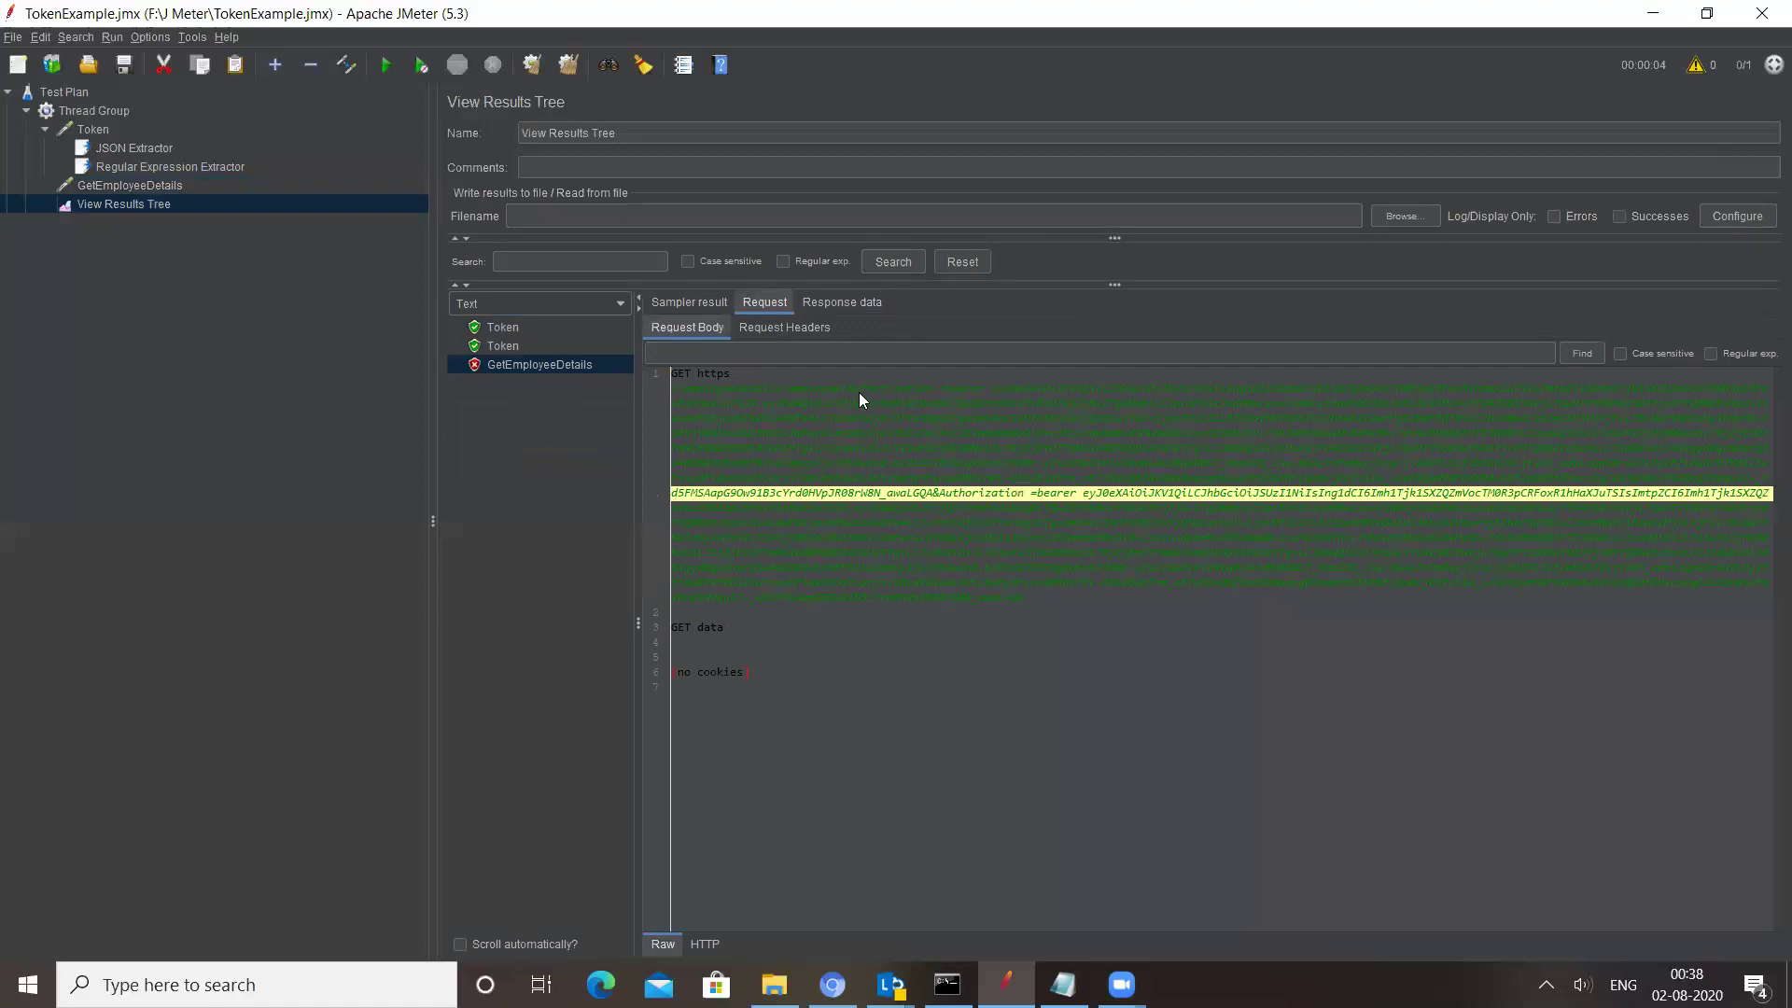
left_click_drag(848, 390, 1010, 445)
left_click(995, 388)
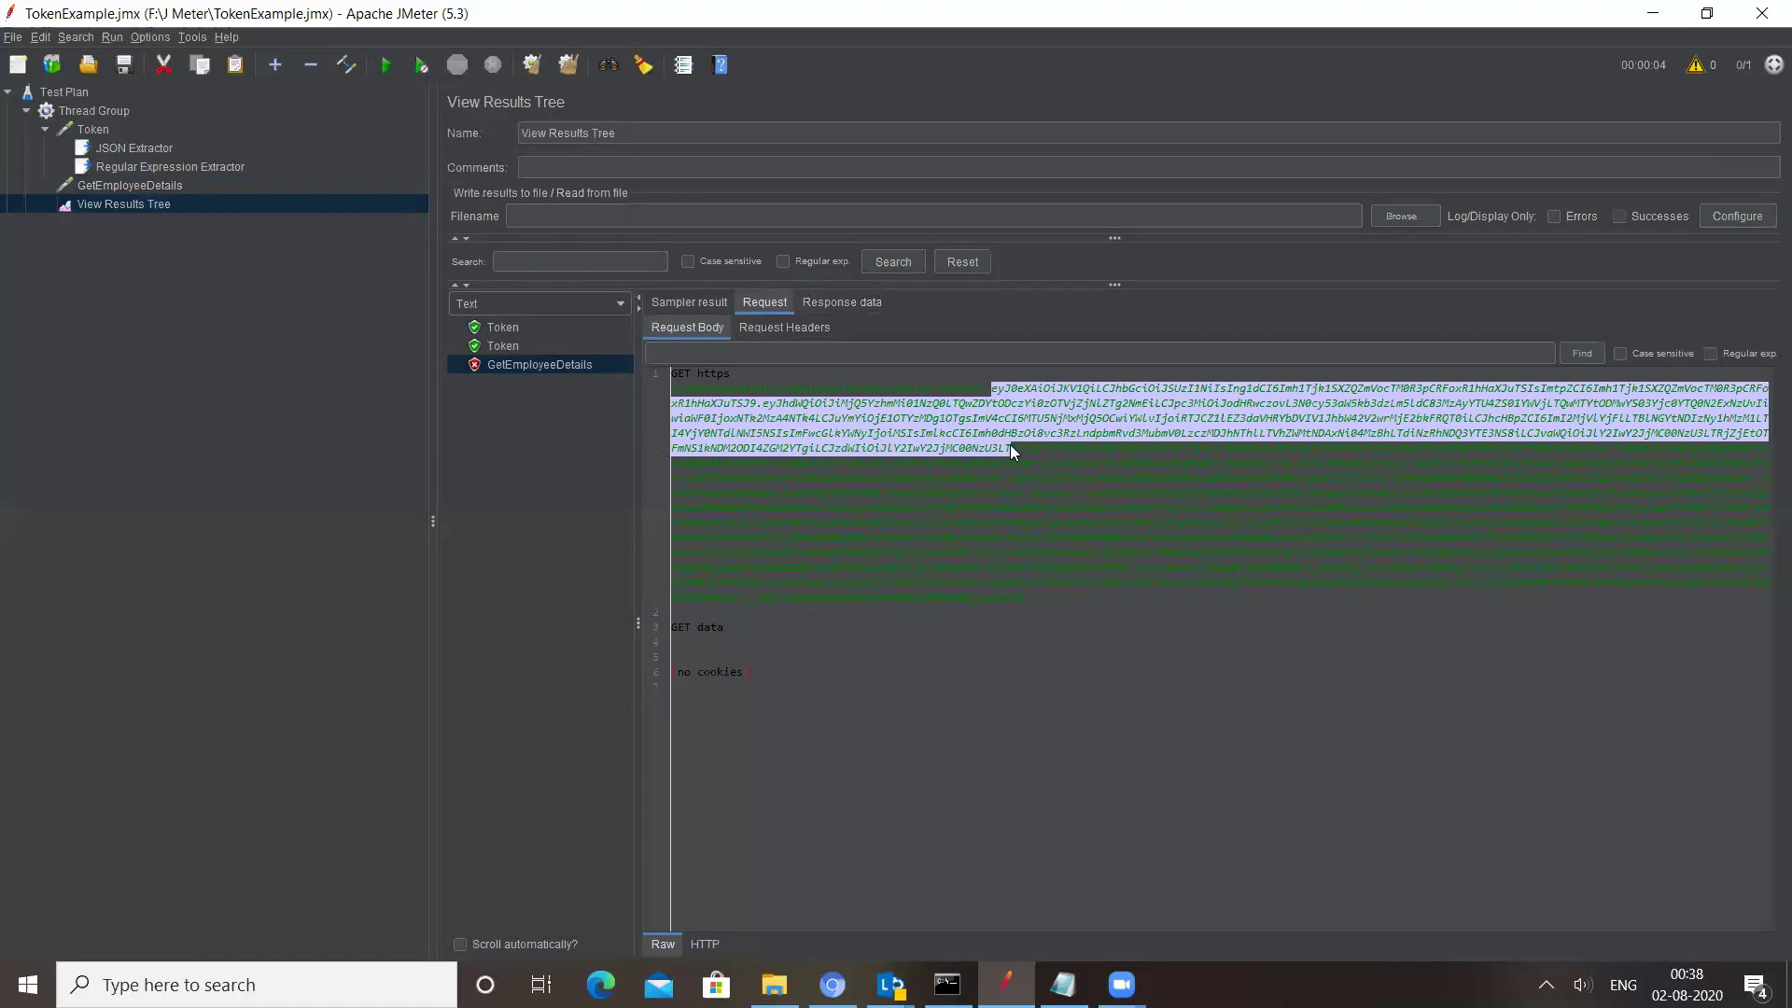
left_click_drag(1010, 444, 926, 491)
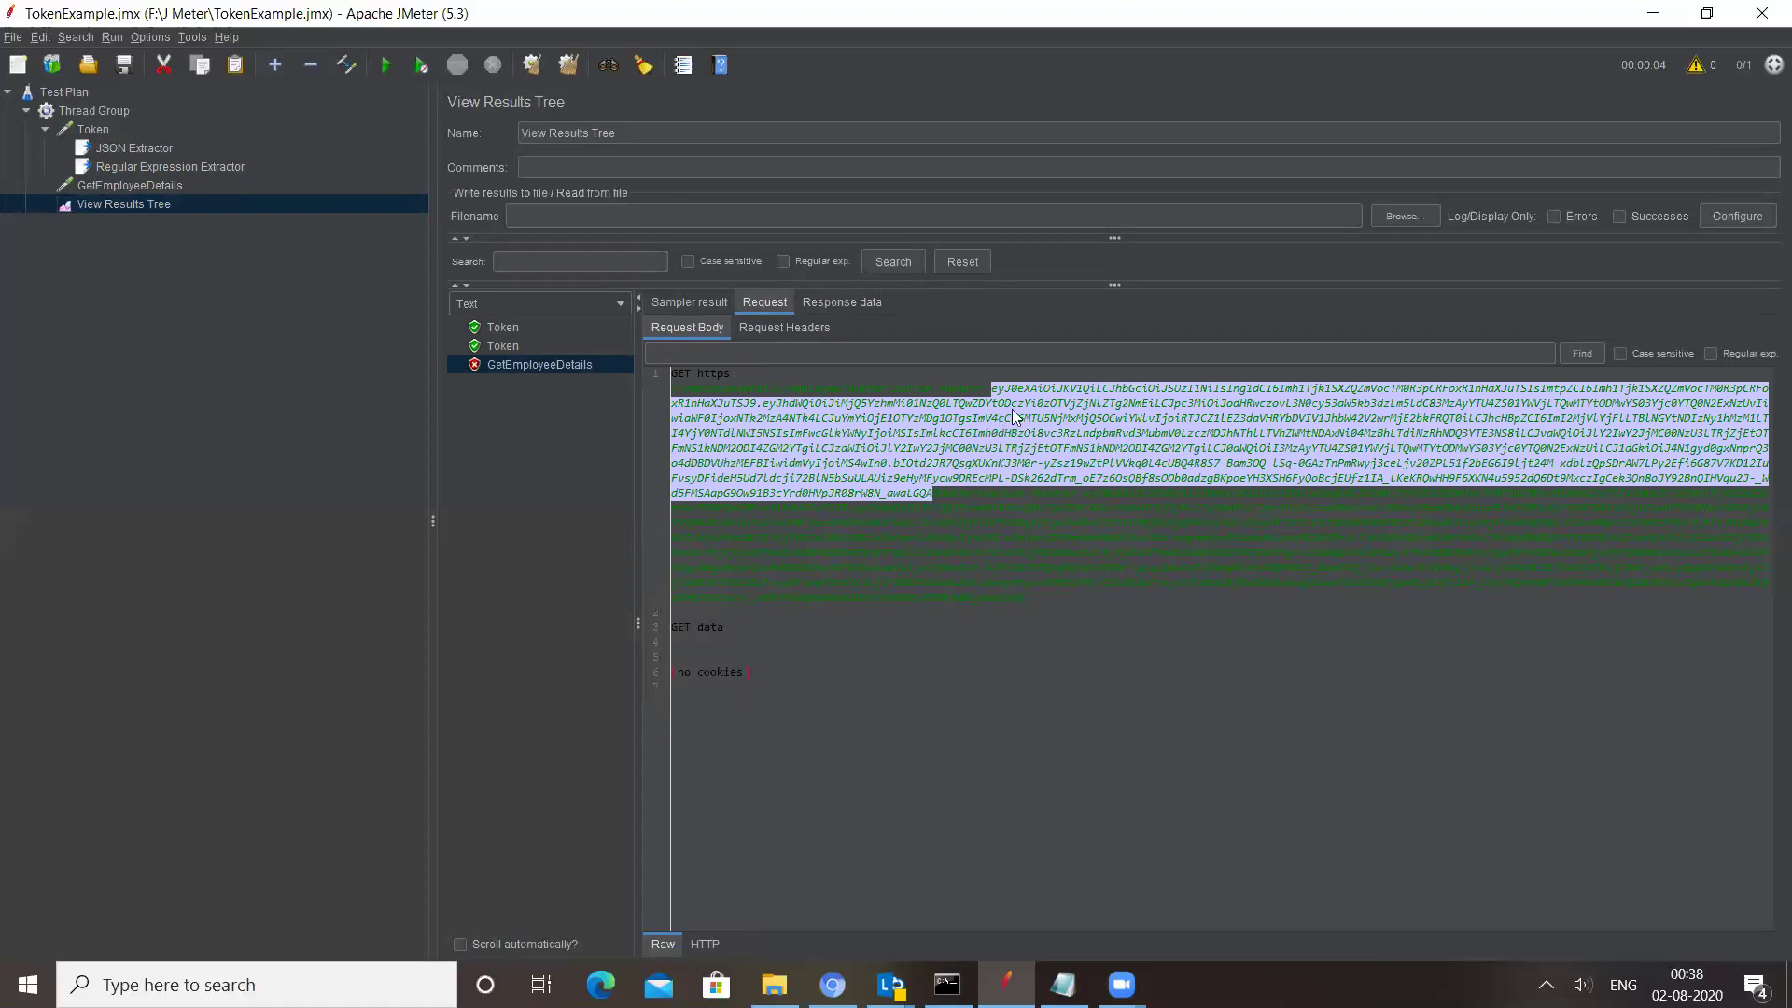
left_click(941, 495)
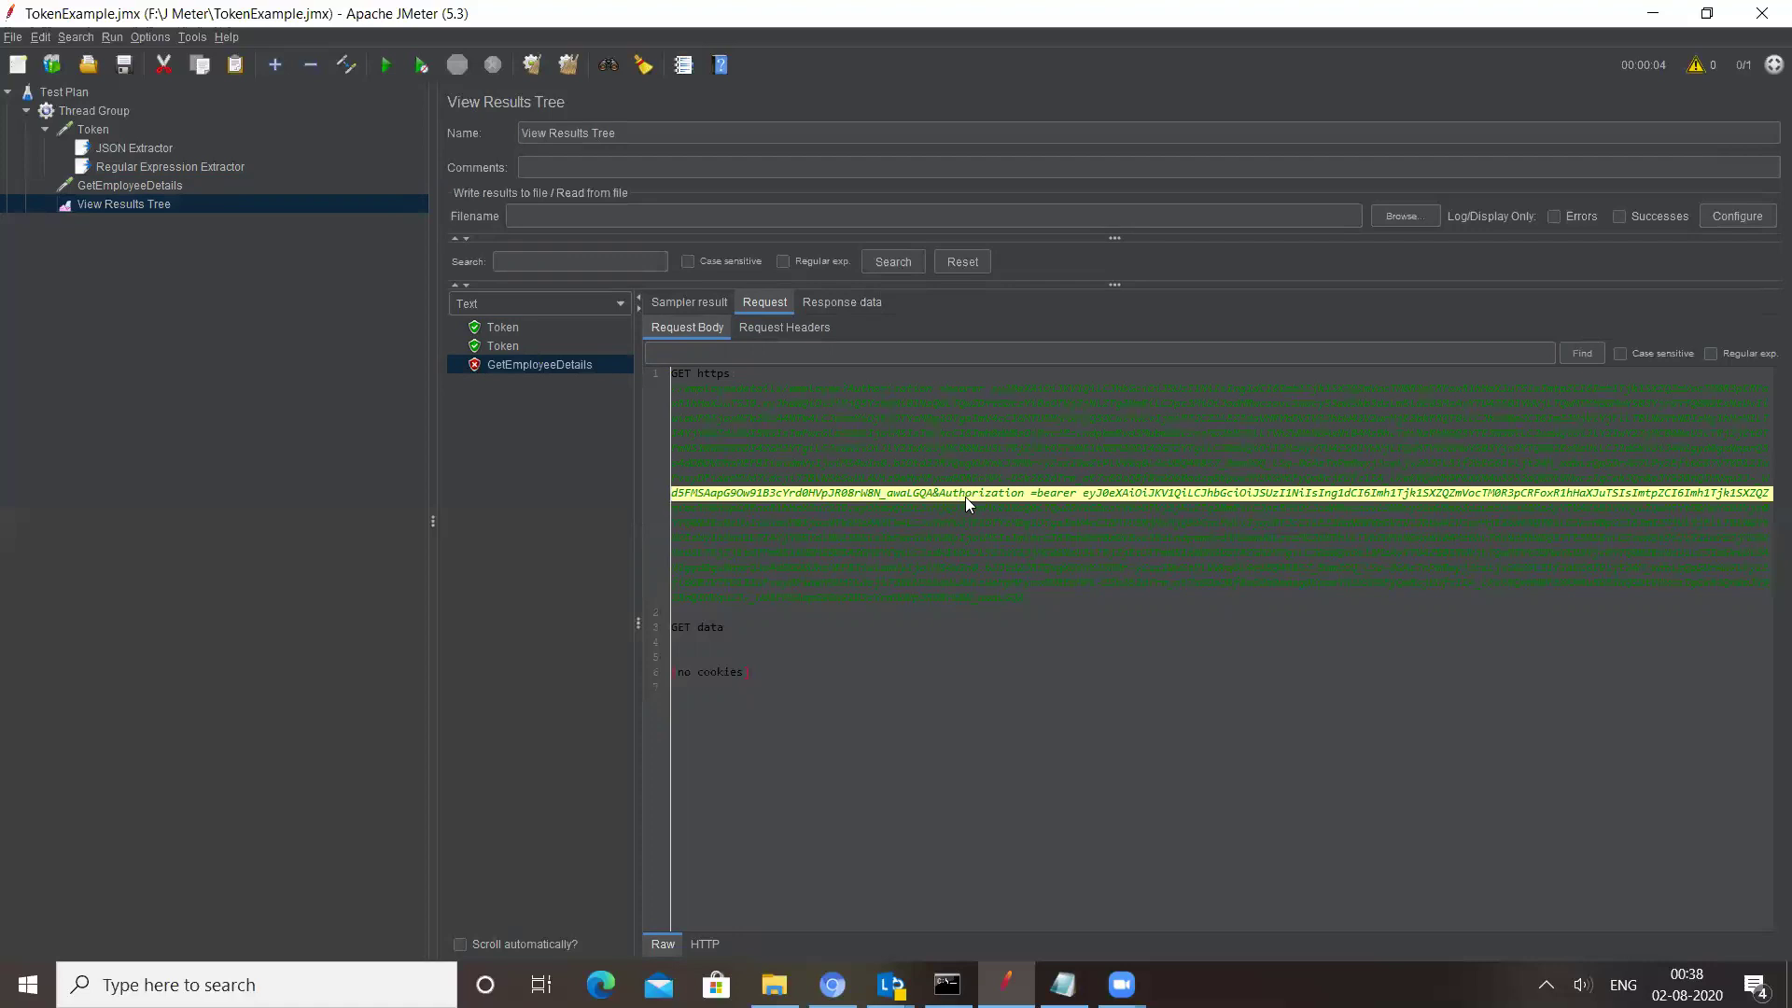
Locate the second Authorization parameter in the request body and highlight its full bearer token value
double_click(941, 497)
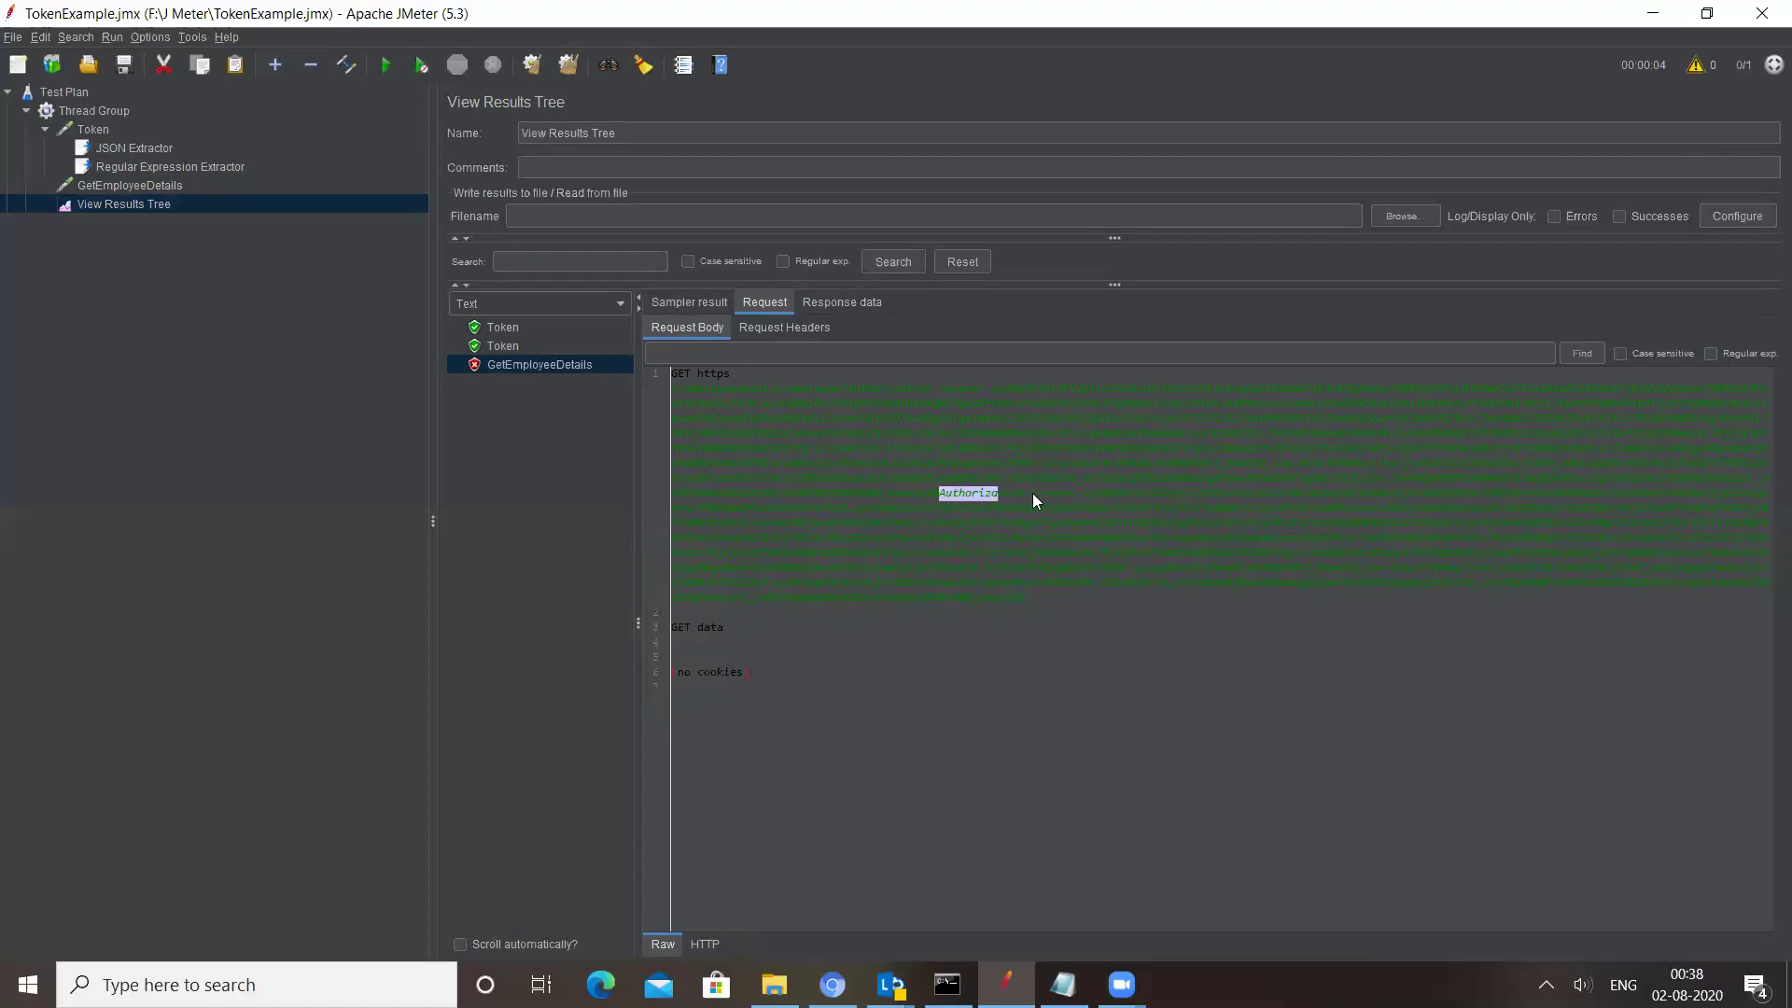
left_click(1045, 492)
key("Down")
key("Down")
key("Down")
key("Down")
left_click_drag(1085, 495, 1025, 592)
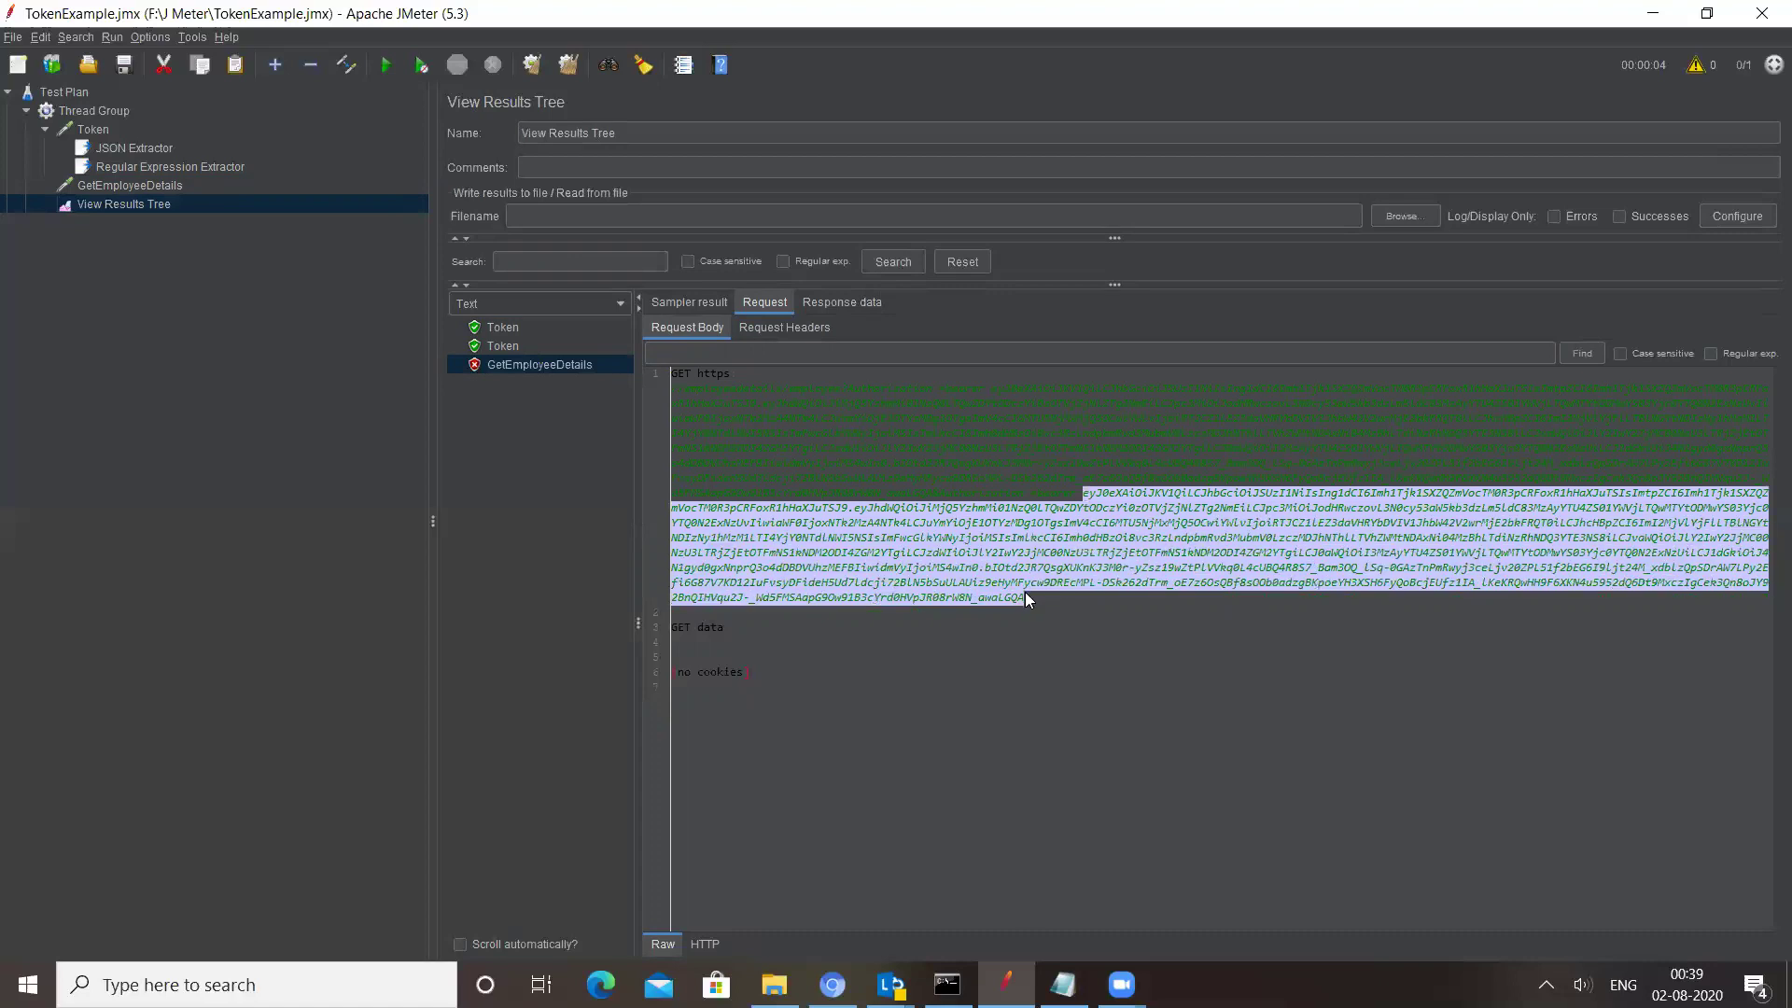